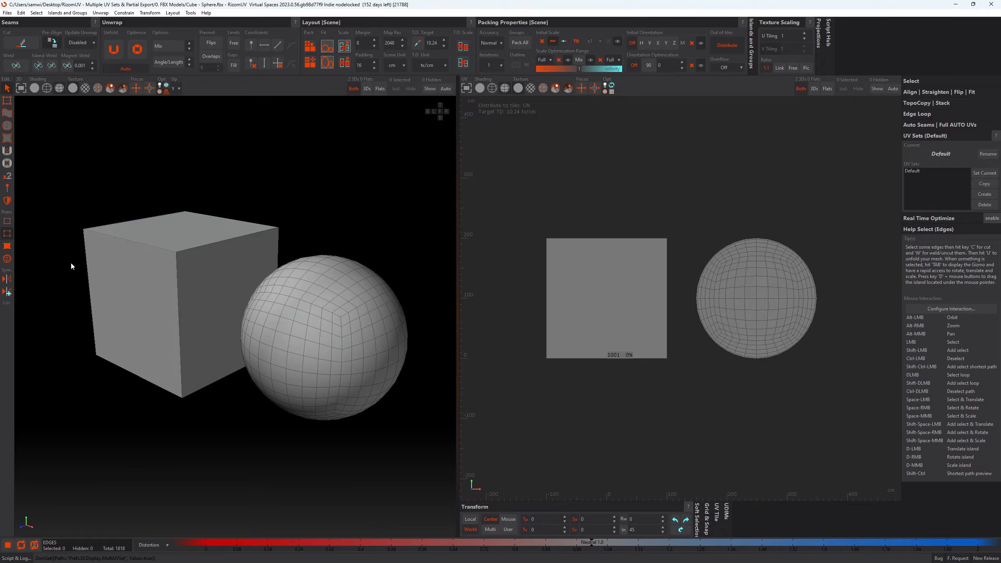
# - Cut seven of the cube's edges as seams so that its six faces can unfold into one cross-shaped island
pyautogui.click(92, 304)
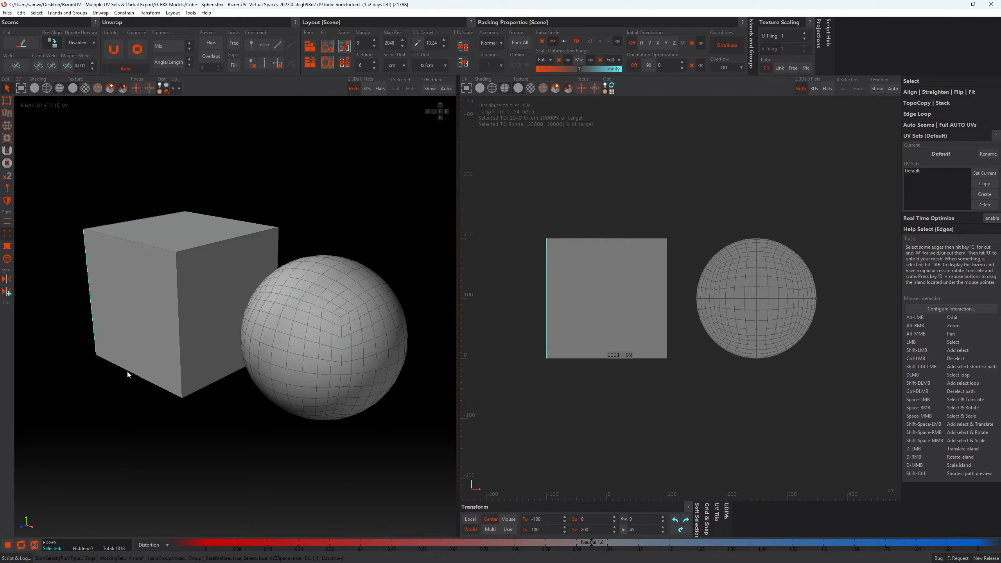
pyautogui.keyDown('shift'); pyautogui.click(148, 381); pyautogui.keyUp('shift')
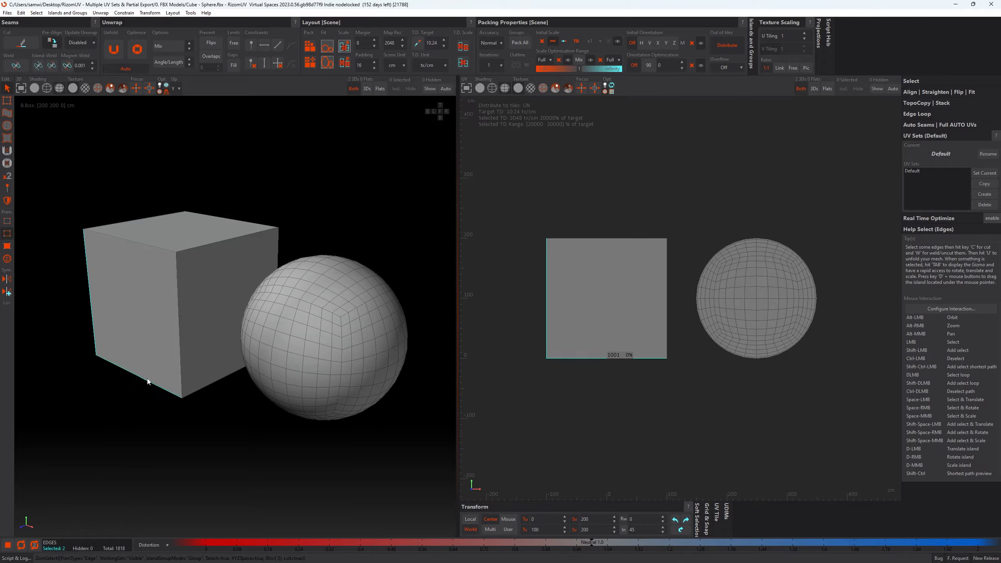
pyautogui.keyDown('shift'); pyautogui.click(179, 373); pyautogui.keyUp('shift')
pyautogui.keyDown('shift'); pyautogui.click(194, 394); pyautogui.keyUp('shift')
pyautogui.keyDown('alt'); pyautogui.moveTo(190, 341); pyautogui.dragTo(225, 320); pyautogui.keyUp('alt')
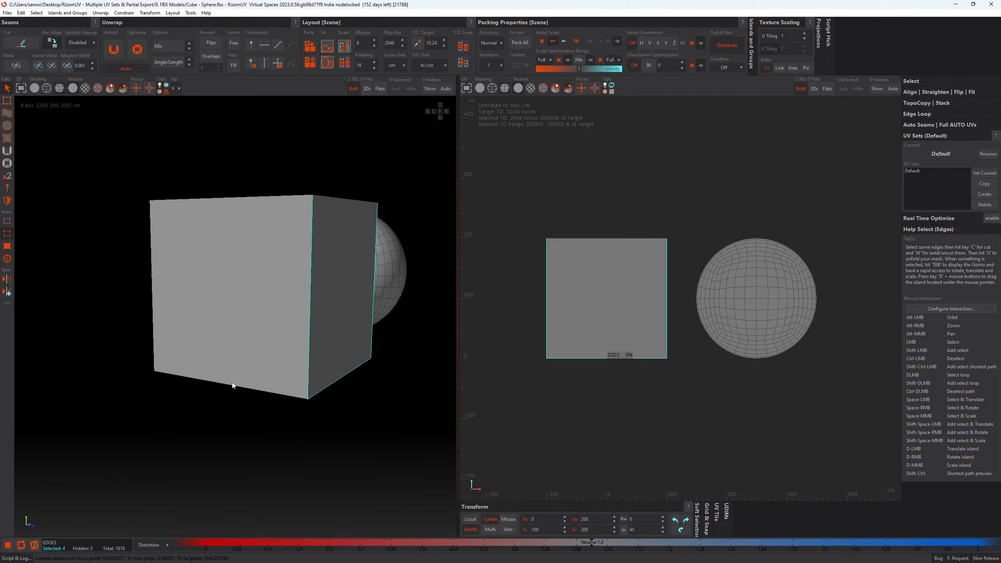
pyautogui.keyDown('shift'); pyautogui.click(235, 387); pyautogui.keyUp('shift')
pyautogui.keyDown('alt'); pyautogui.moveTo(223, 298); pyautogui.dragTo(304, 296); pyautogui.keyUp('alt')
pyautogui.keyDown('alt'); pyautogui.moveTo(287, 201); pyautogui.dragTo(288, 225); pyautogui.keyUp('alt')
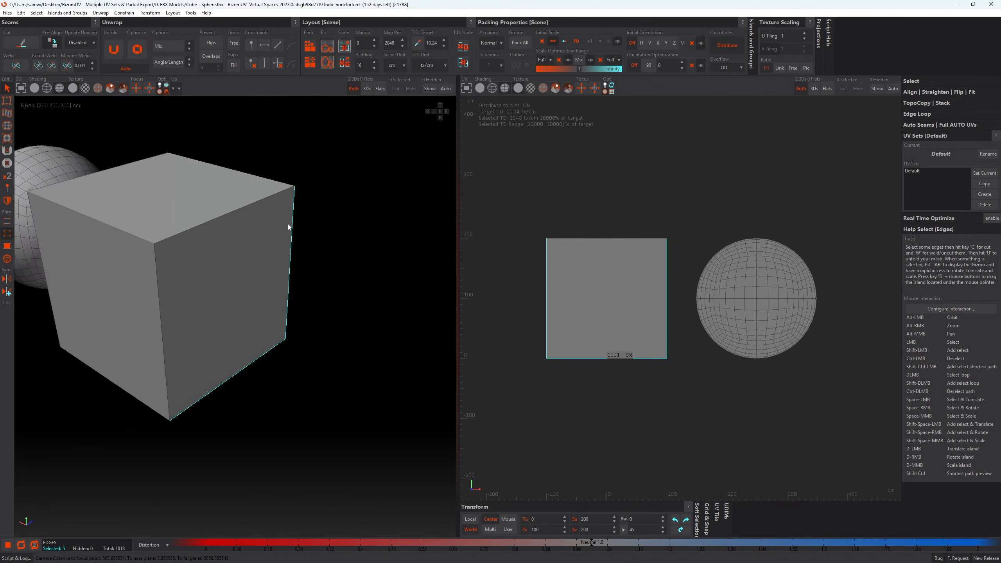
pyautogui.keyDown('shift'); pyautogui.click(160, 335); pyautogui.keyUp('shift')
pyautogui.keyDown('alt'); pyautogui.moveTo(120, 289); pyautogui.dragTo(168, 324); pyautogui.keyUp('alt')
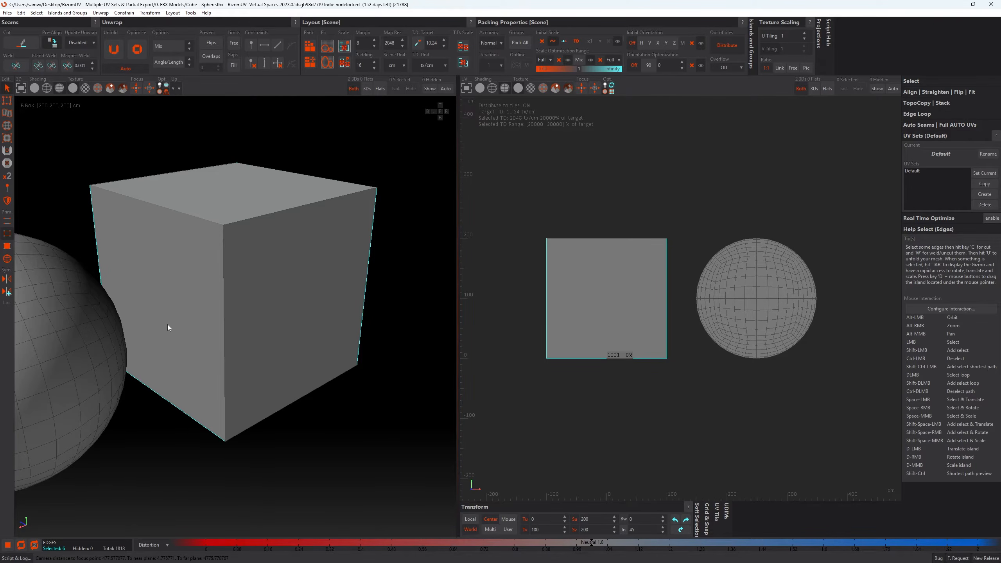
pyautogui.keyDown('shift'); pyautogui.click(222, 347); pyautogui.keyUp('shift')
pyautogui.keyDown('alt'); pyautogui.moveTo(240, 328); pyautogui.dragTo(352, 323); pyautogui.keyUp('alt')
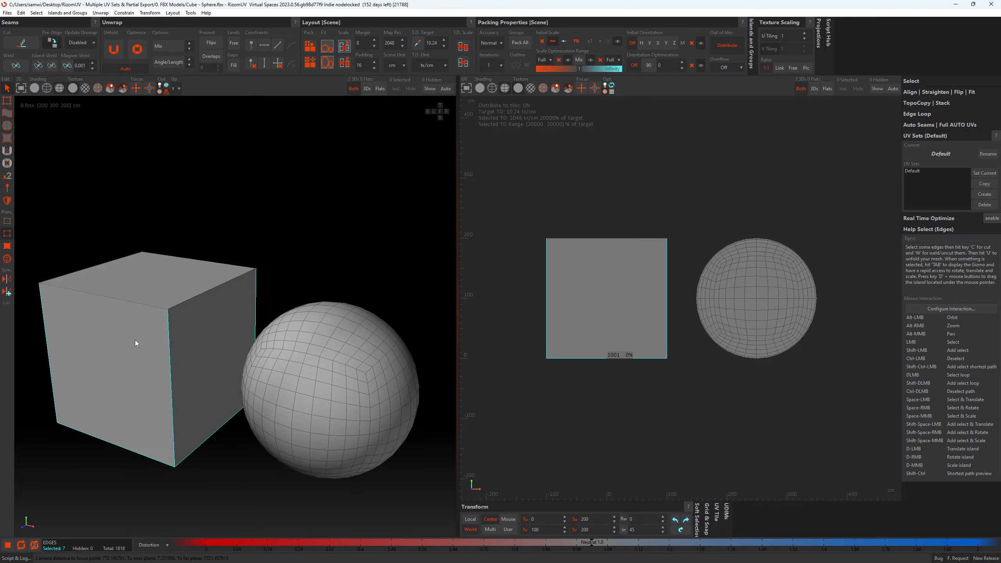
pyautogui.press('c')
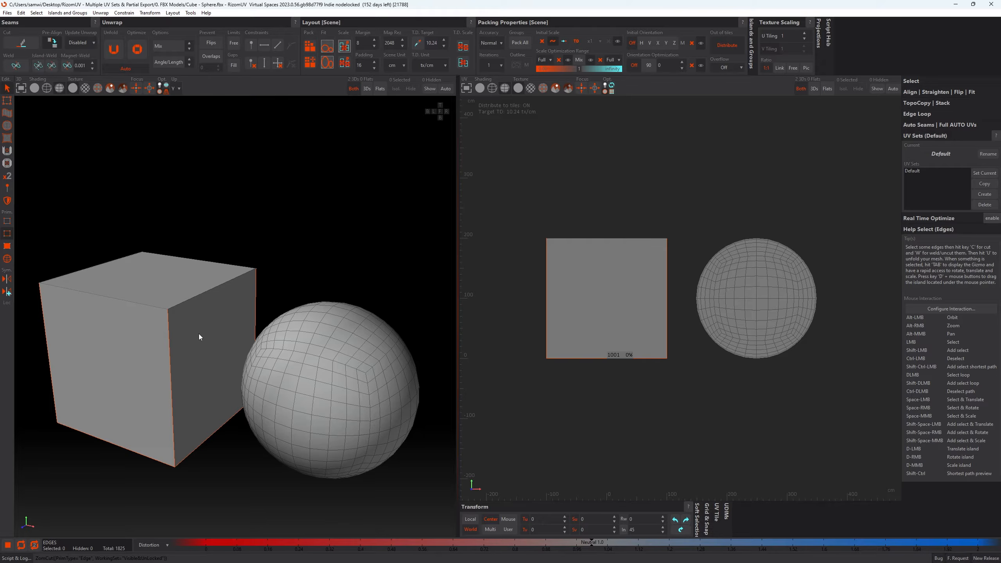
pyautogui.keyDown('alt'); pyautogui.moveTo(220, 337); pyautogui.dragTo(223, 327); pyautogui.keyUp('alt')
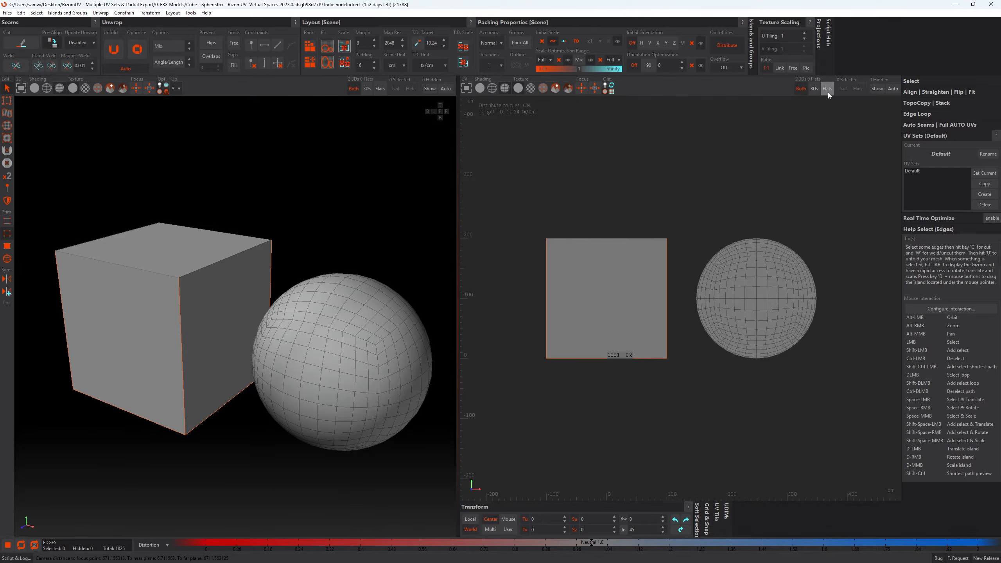
# - Restrict the UV view to flattened islands, frame the UV tile and unfold the cube
pyautogui.click(814, 89)
pyautogui.keyDown('alt'); pyautogui.moveTo(201, 397); pyautogui.dragTo(253, 336); pyautogui.keyUp('alt')
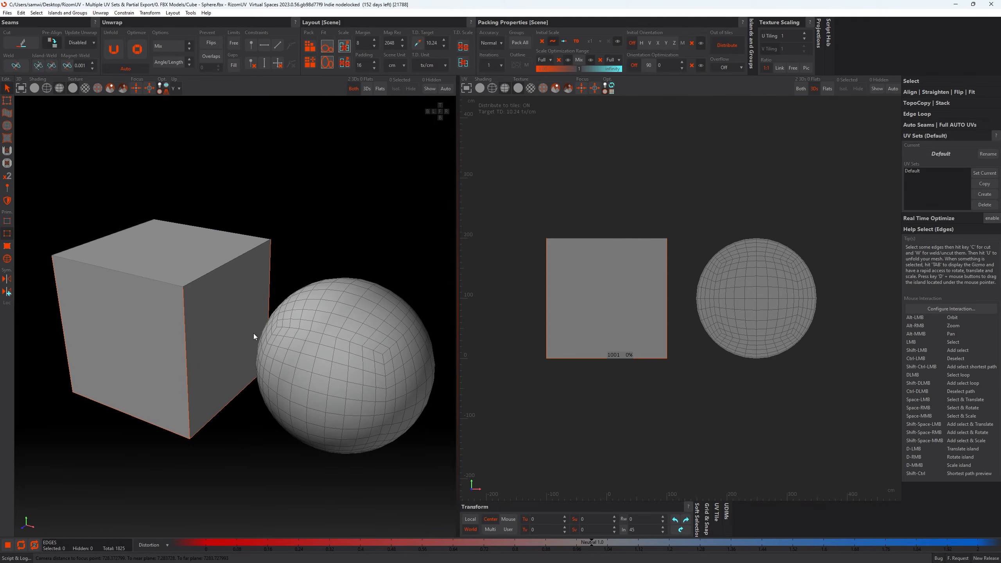
pyautogui.click(828, 89)
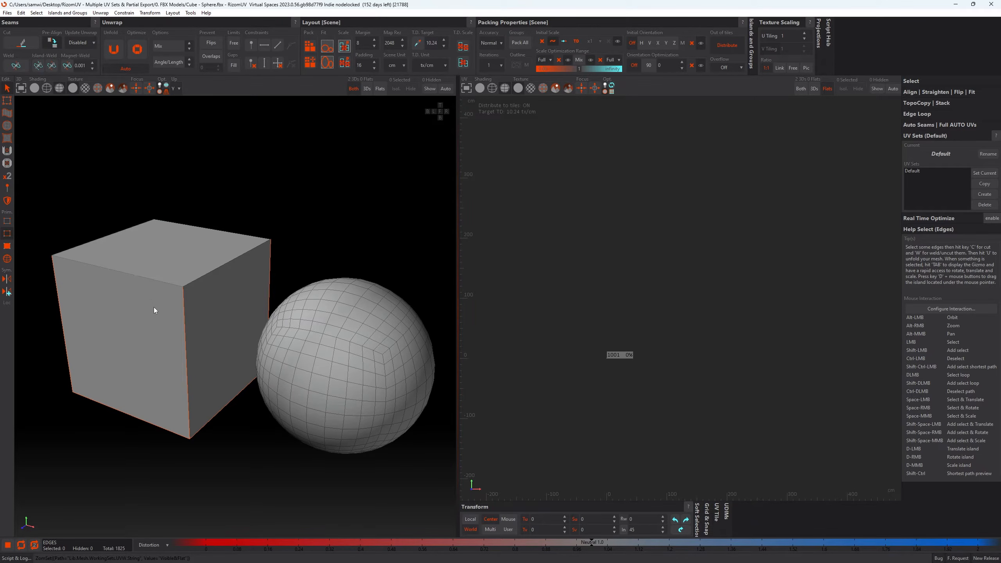
pyautogui.scroll(10, 562, 346)
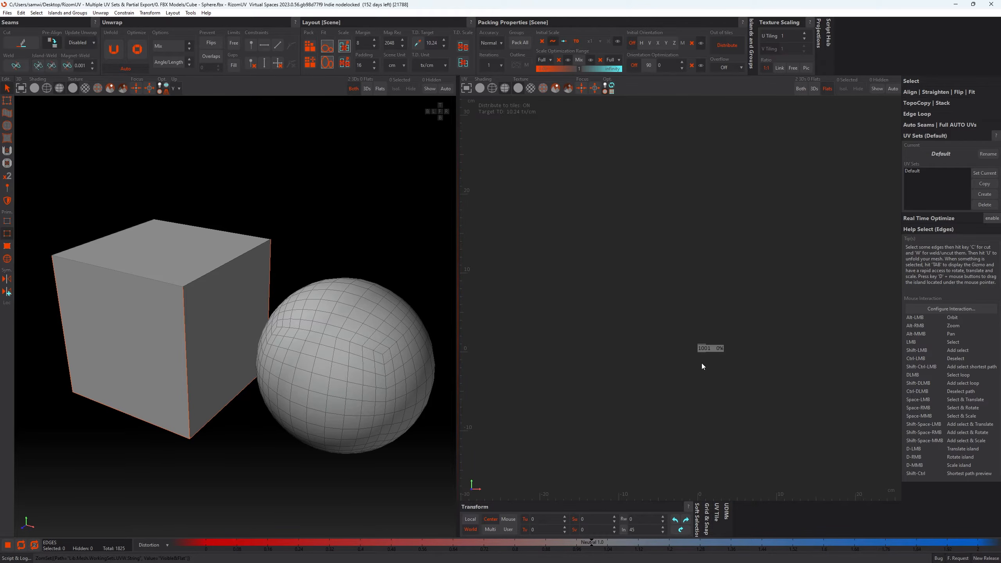
pyautogui.press('f')
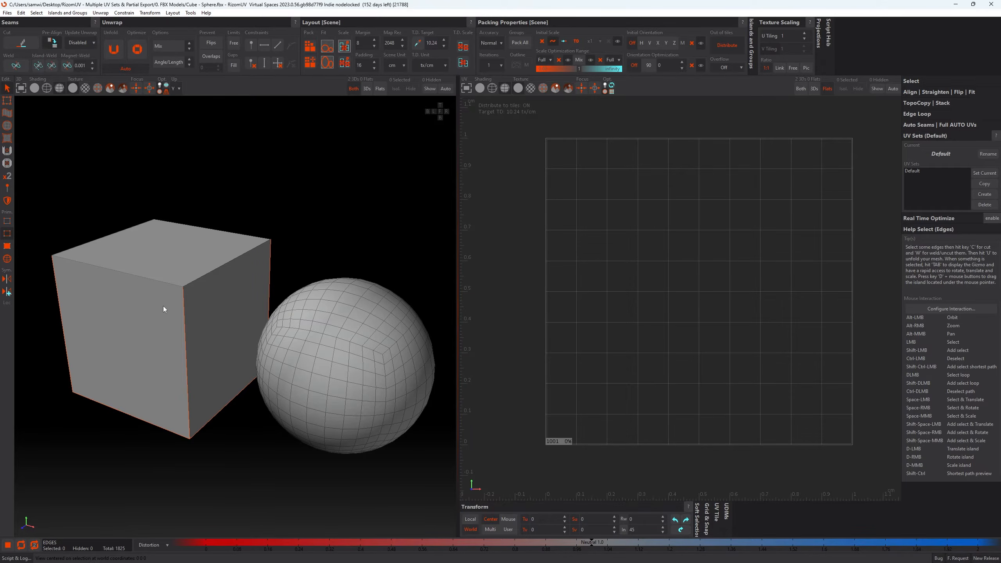
pyautogui.press('u')
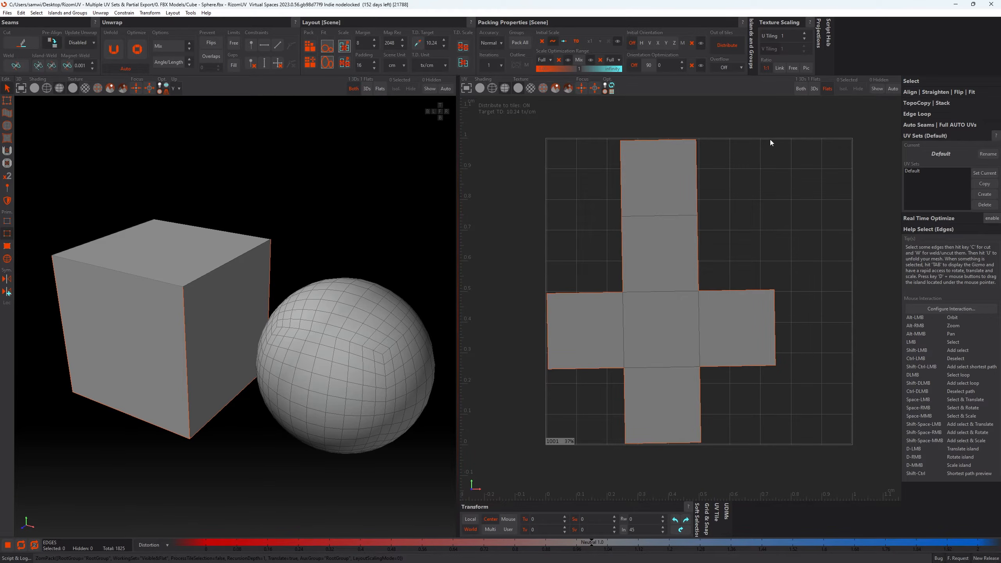
# - Try packing the cube and sphere islands together with both flat and 3D islands shown in the UV view, and undo the packing
pyautogui.click(801, 88)
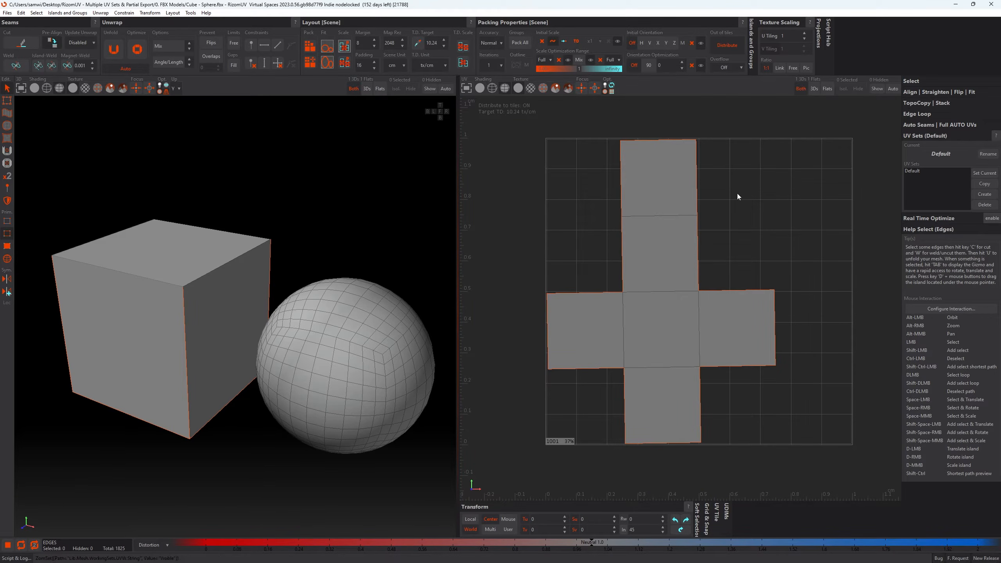
pyautogui.scroll(-5, 686, 245)
pyautogui.scroll(-8, 684, 240)
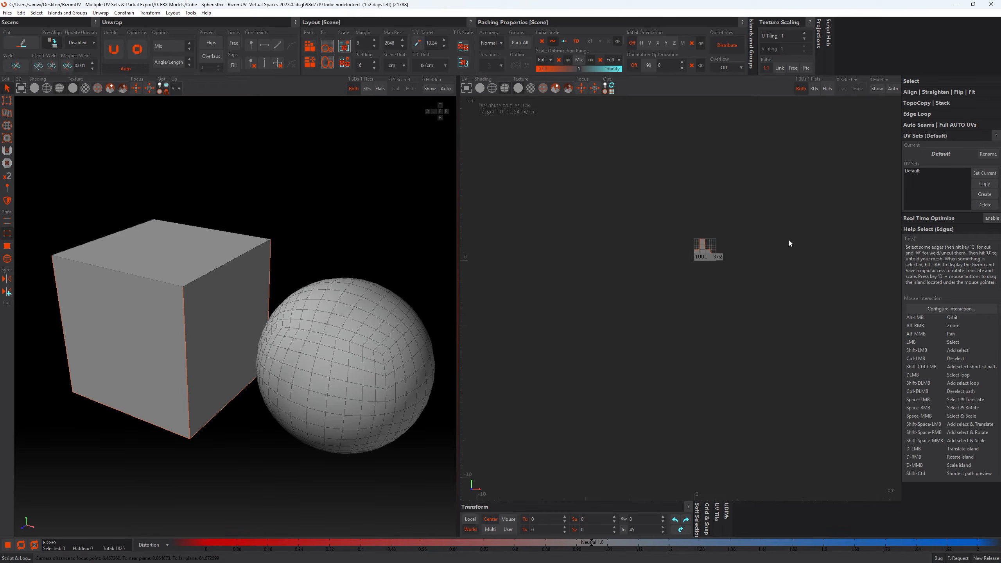
pyautogui.scroll(-1, 698, 275)
pyautogui.scroll(-4, 731, 261)
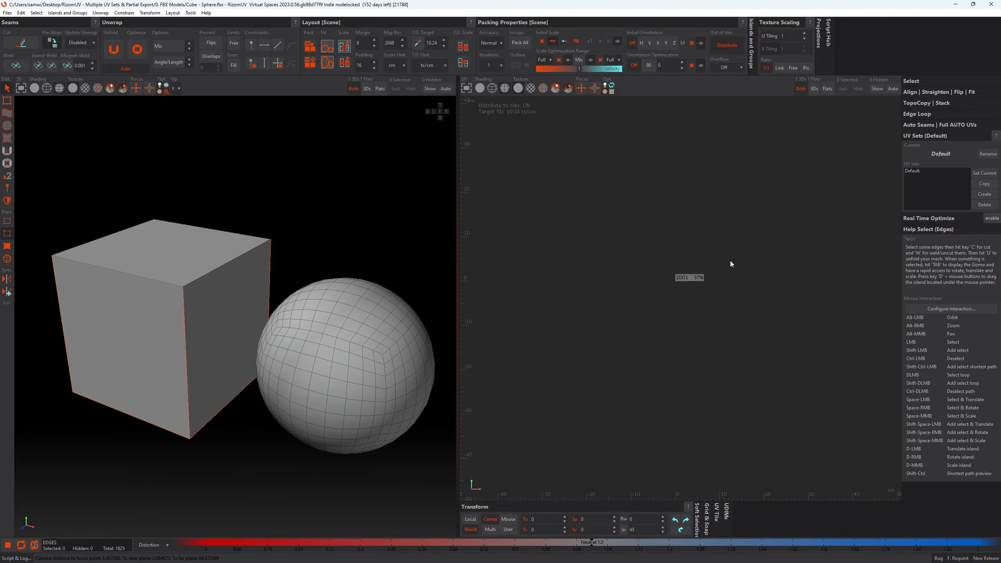
pyautogui.keyDown('alt'); pyautogui.moveTo(881, 201); pyautogui.dragTo(684, 279, button='middle'); pyautogui.keyUp('alt')
pyautogui.scroll(-3, 648, 291)
pyautogui.scroll(-2, 666, 280)
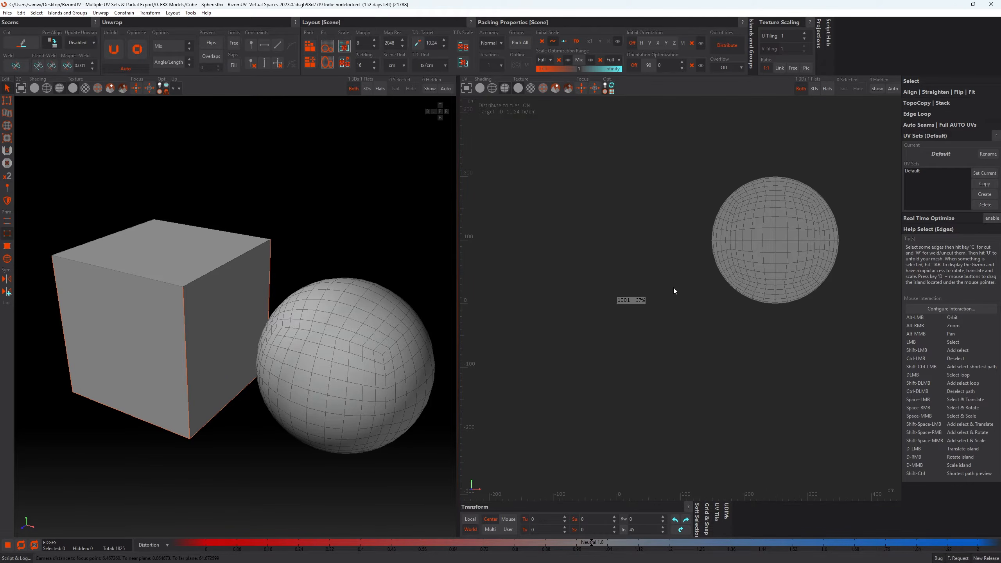
pyautogui.press('p')
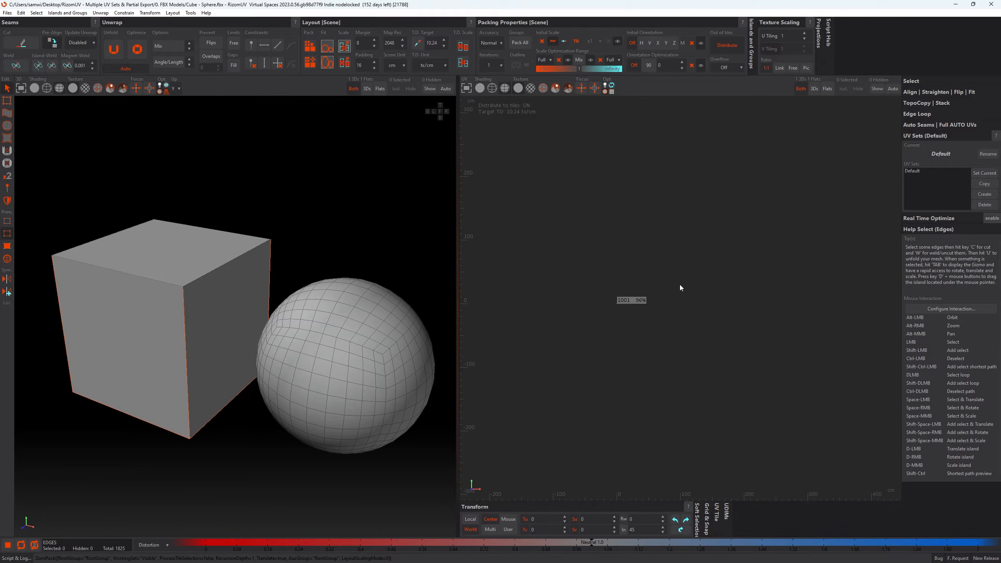
pyautogui.press('f')
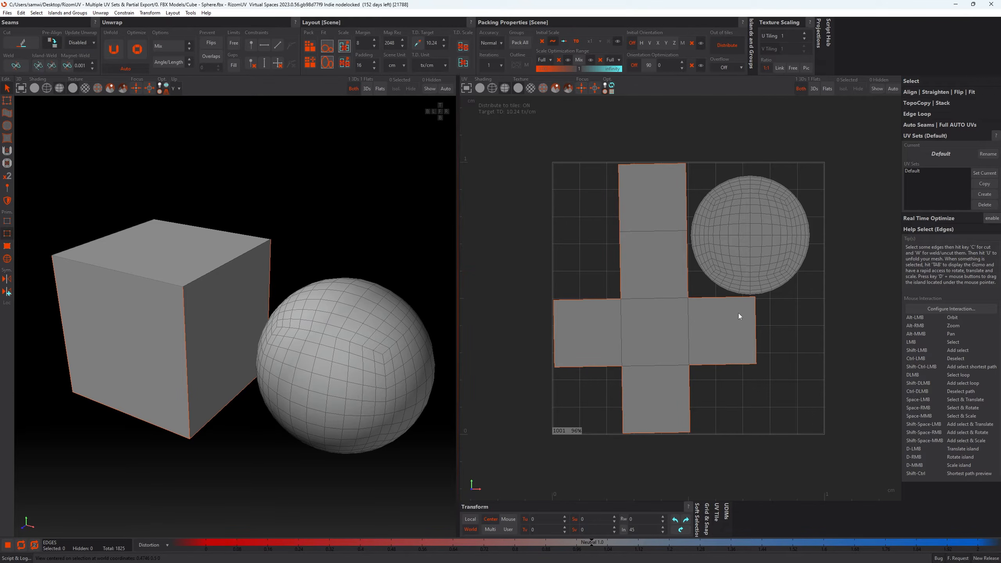
pyautogui.hotkey('ctrl', 'z')
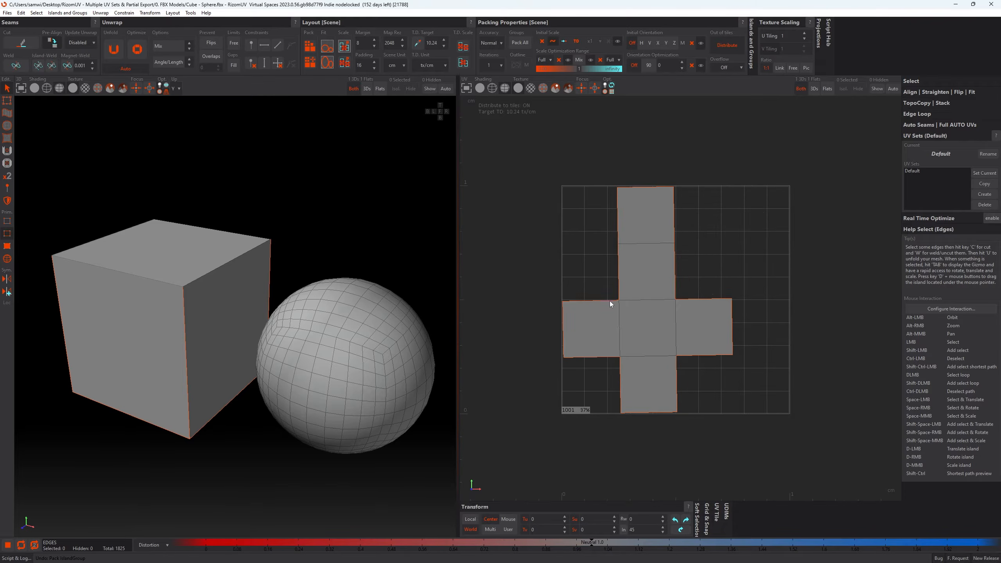
# - Pack the cube's island with only flattened islands shown, and bring both island types back into the UV view
pyautogui.scroll(-5, 609, 292)
pyautogui.scroll(-4, 610, 282)
pyautogui.scroll(-5, 613, 281)
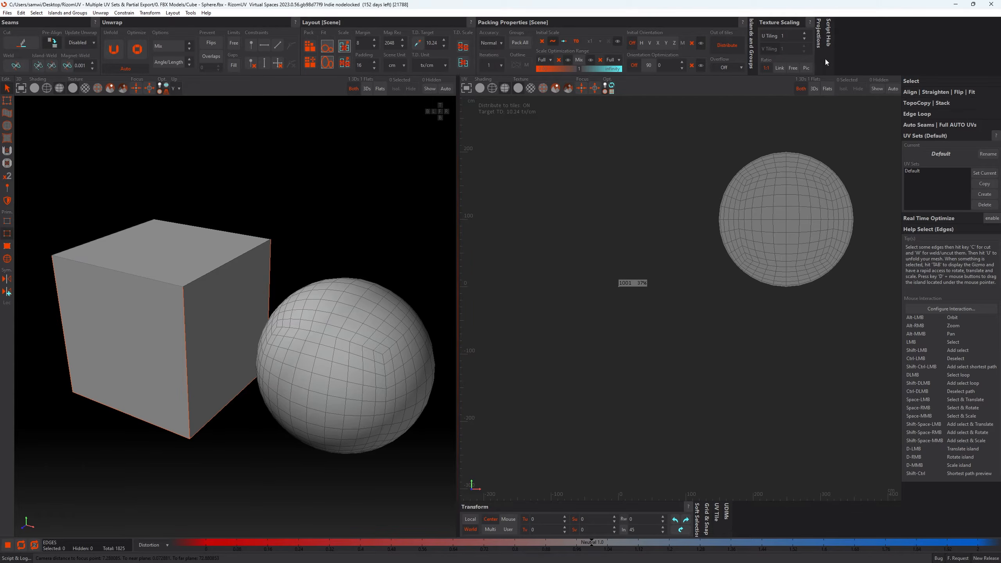
pyautogui.click(828, 88)
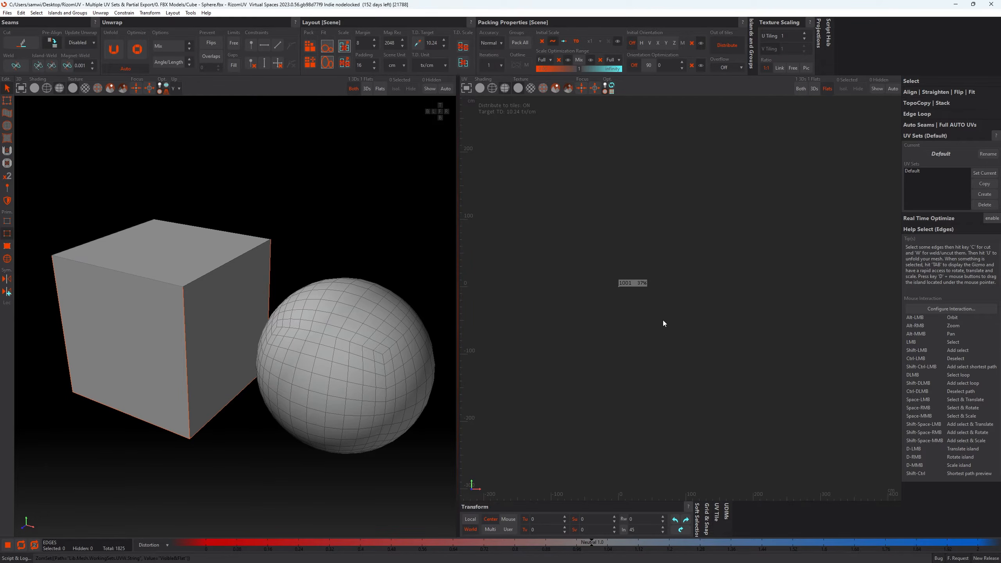
pyautogui.press('p')
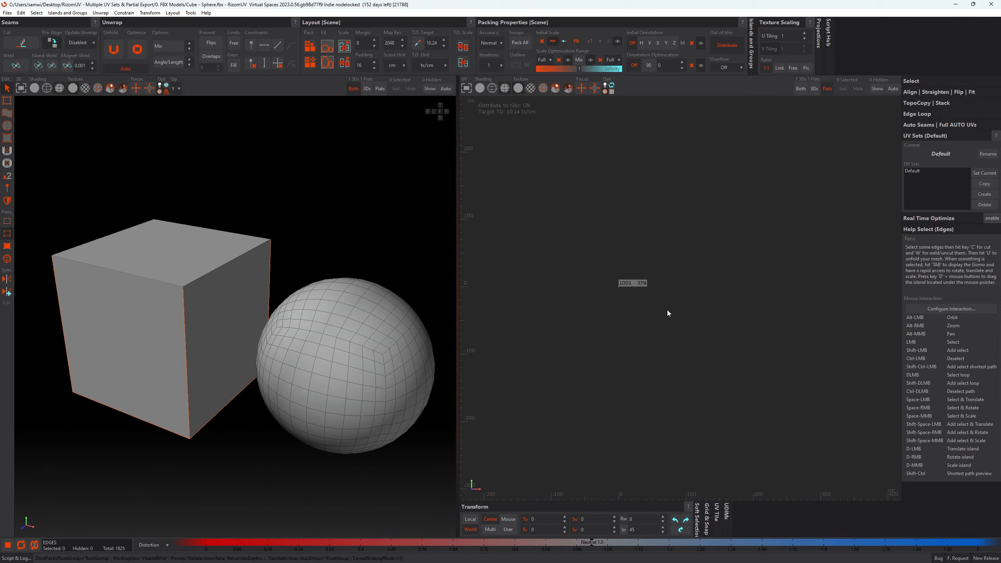
pyautogui.click(800, 88)
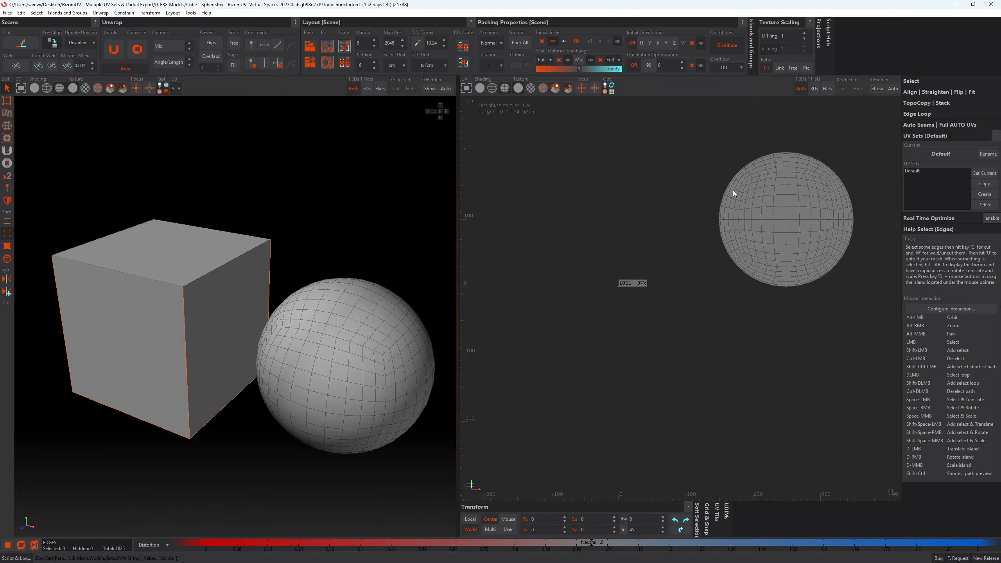
# - Show only flattened islands, set the packing's initial orientation to V (vertical) and pack the cube's island
pyautogui.click(825, 92)
pyautogui.scroll(4, 636, 281)
pyautogui.scroll(6, 643, 276)
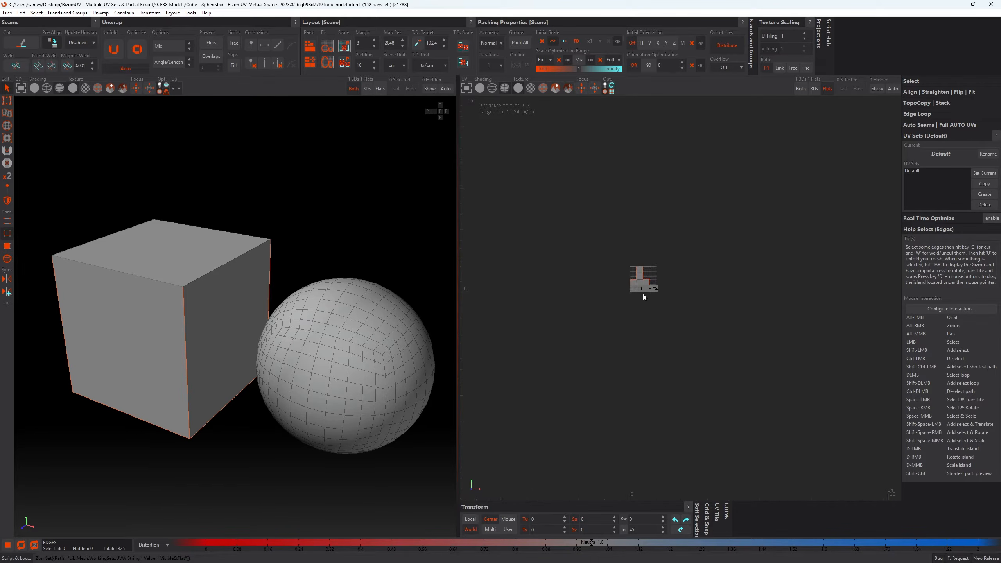
pyautogui.scroll(8, 643, 294)
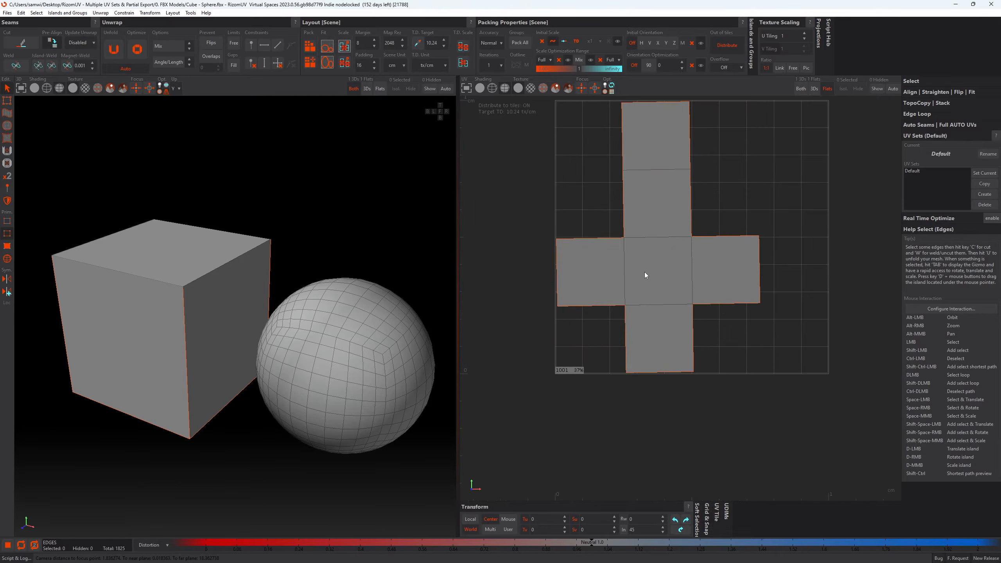
pyautogui.scroll(-1, 646, 270)
pyautogui.keyDown('alt'); pyautogui.moveTo(663, 230); pyautogui.dragTo(661, 274, button='middle'); pyautogui.keyUp('alt')
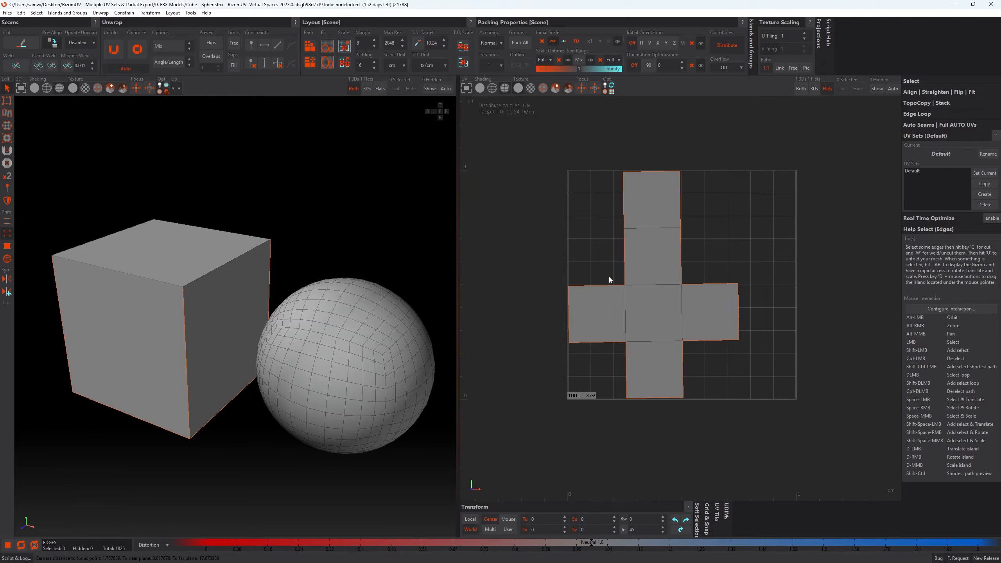
pyautogui.click(649, 43)
pyautogui.click(712, 195)
pyautogui.press('p')
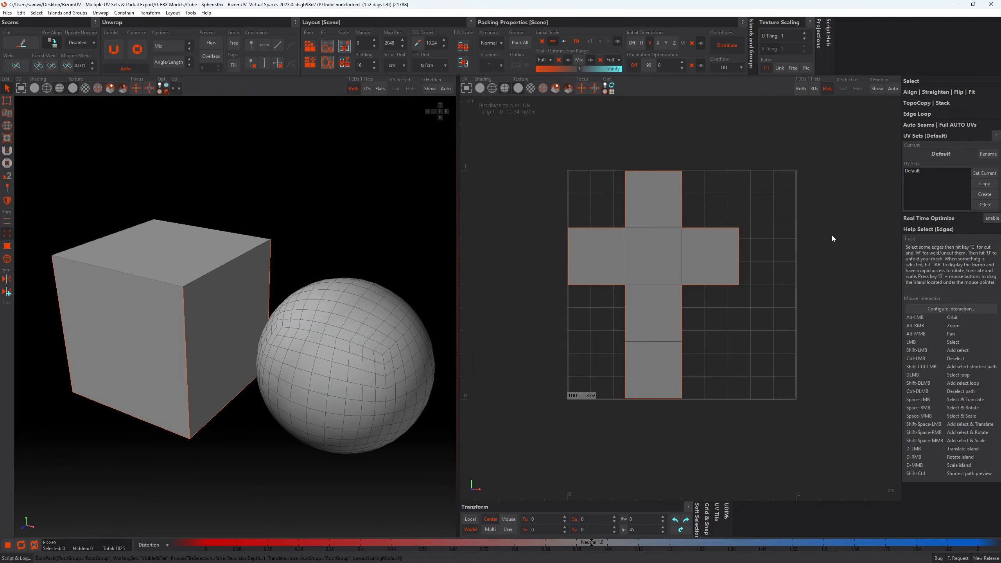
# - Rename the Default UV set to Cube
pyautogui.click(914, 172)
pyautogui.click(979, 156)
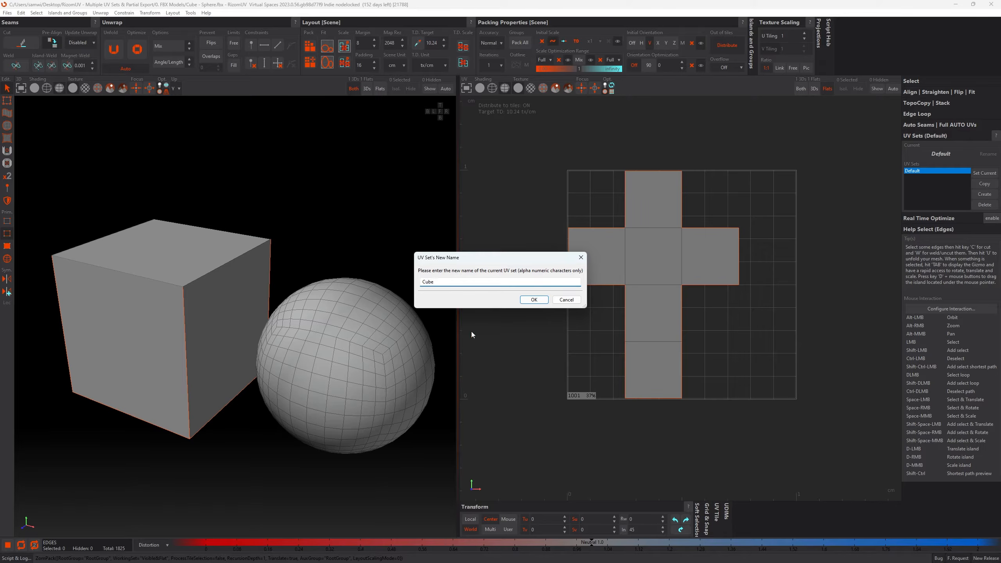
pyautogui.click(541, 301)
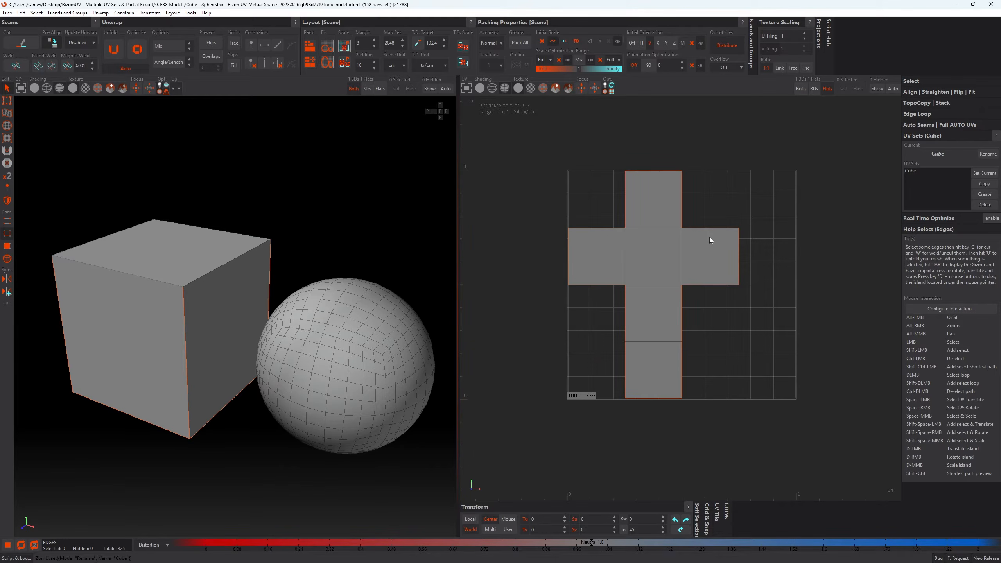
# - Create a UV set named Sphere and make it the current set
pyautogui.click(982, 194)
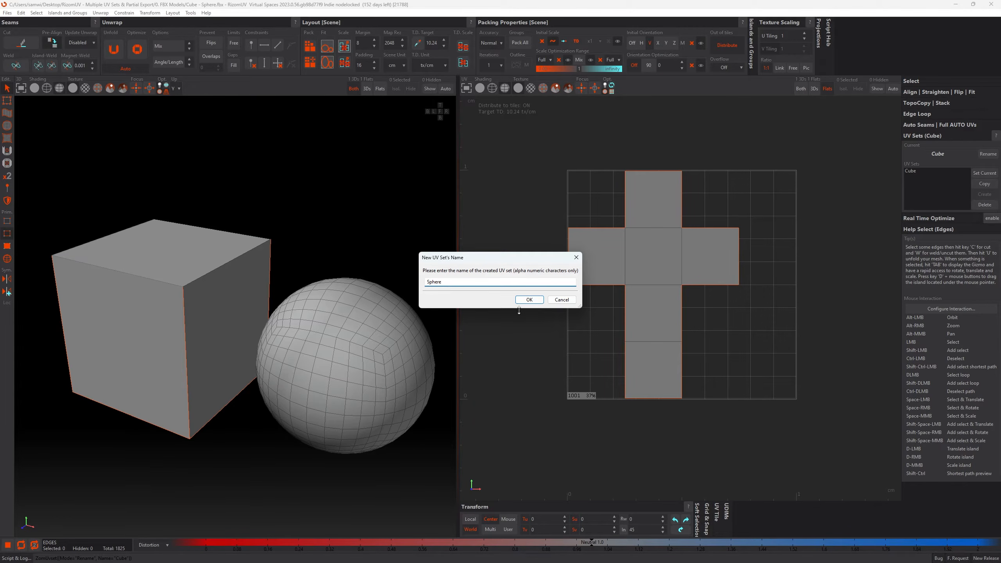
pyautogui.click(531, 300)
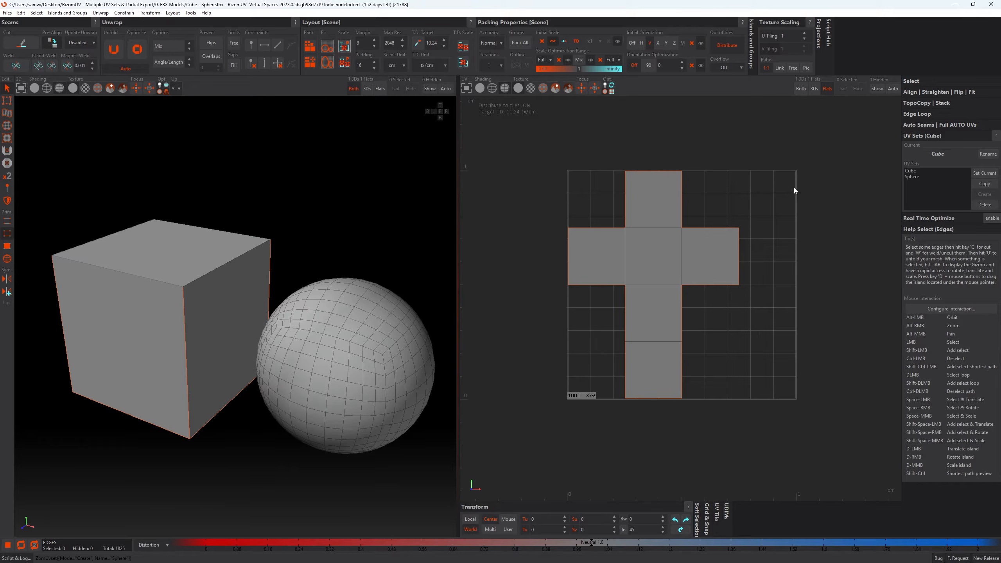
pyautogui.doubleClick(910, 177)
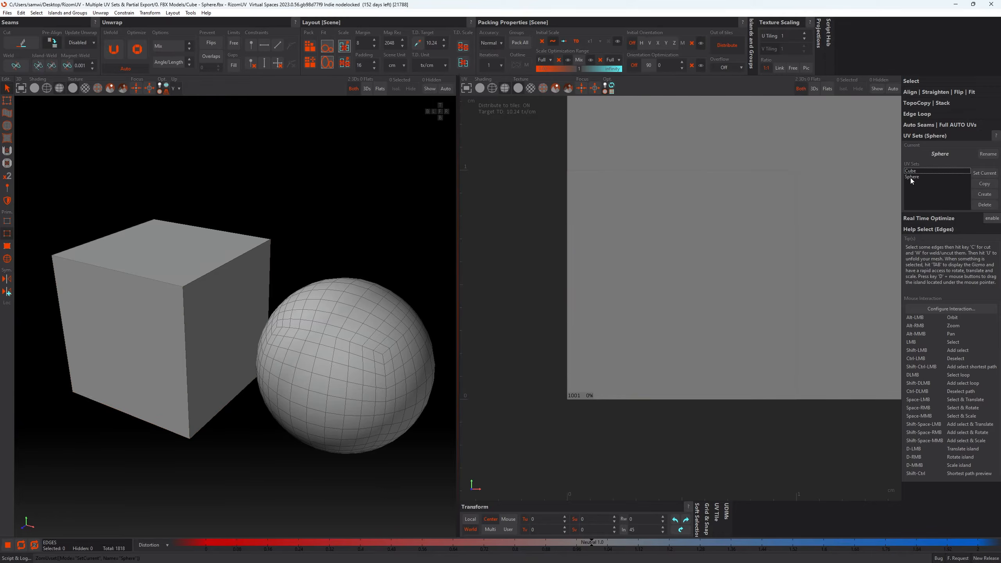
pyautogui.scroll(-10, 528, 274)
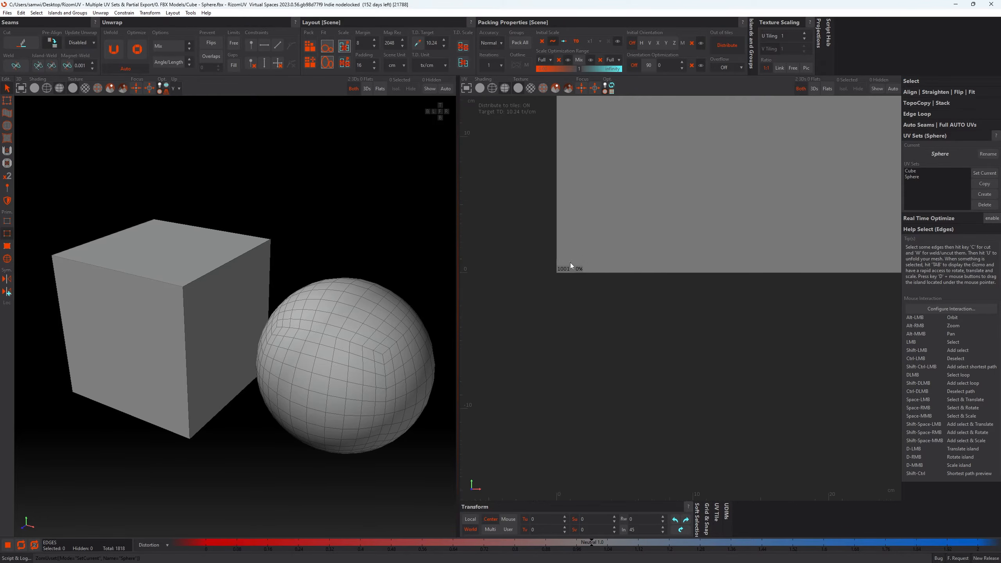
pyautogui.scroll(8, 627, 236)
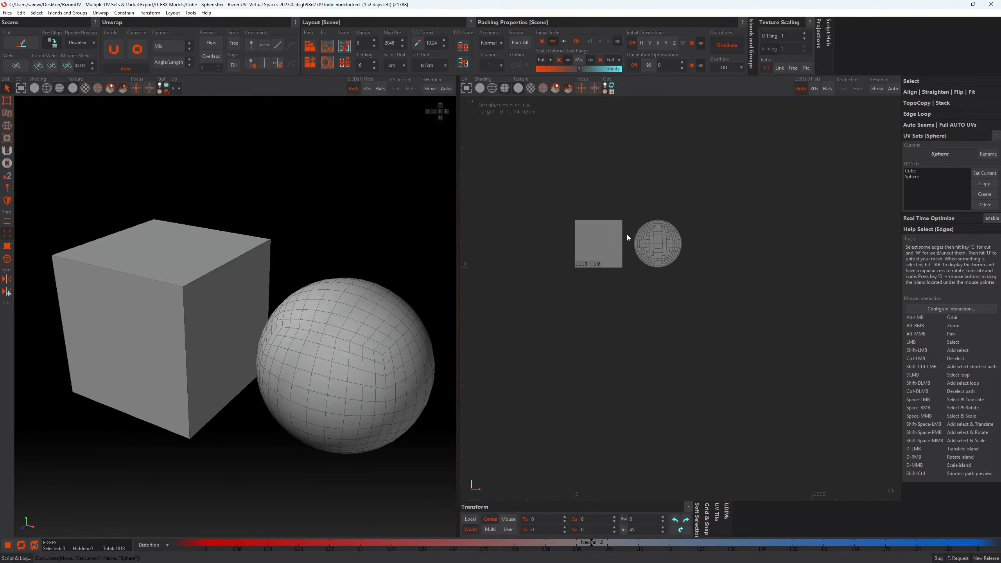
# - Check the Cube UV set, make Sphere current again and show only flattened islands in the UV view
pyautogui.keyDown('alt'); pyautogui.moveTo(617, 278); pyautogui.dragTo(644, 289, button='middle'); pyautogui.keyUp('alt')
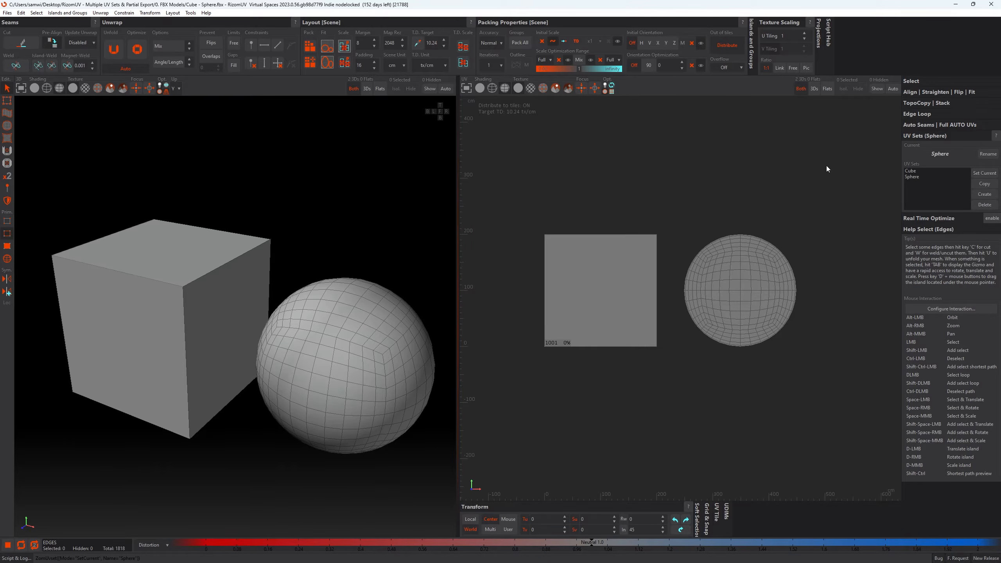
pyautogui.doubleClick(919, 170)
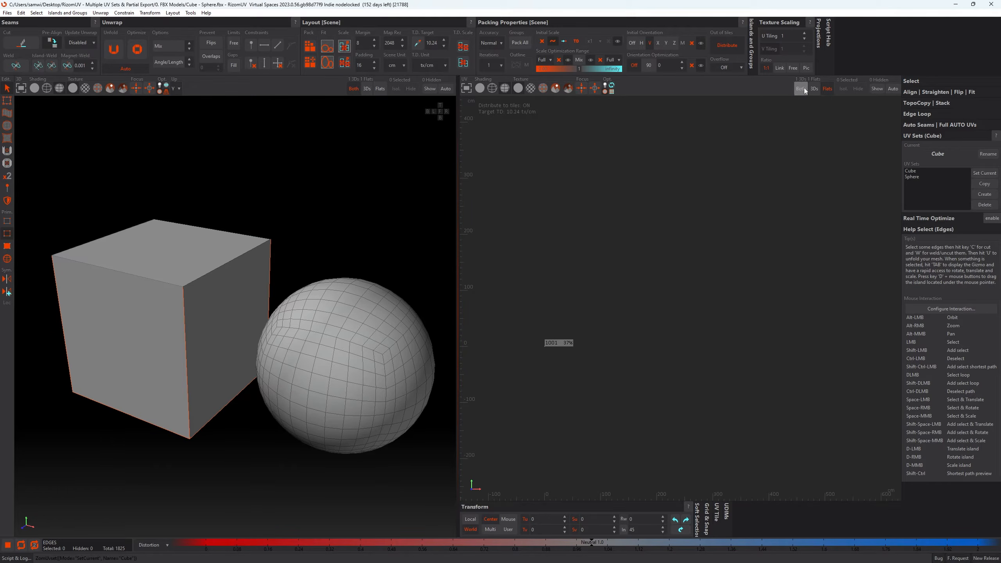
pyautogui.doubleClick(913, 177)
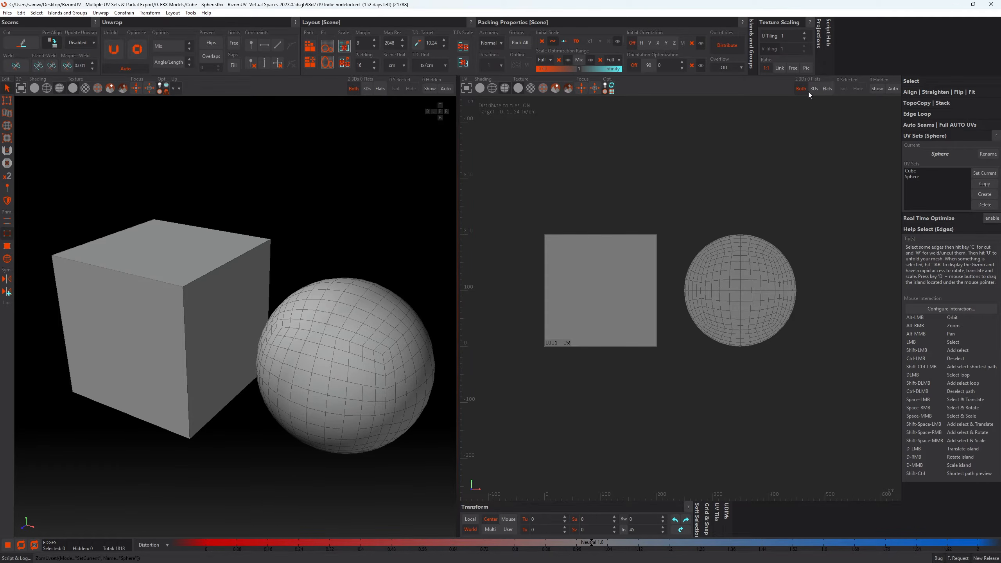
pyautogui.click(827, 89)
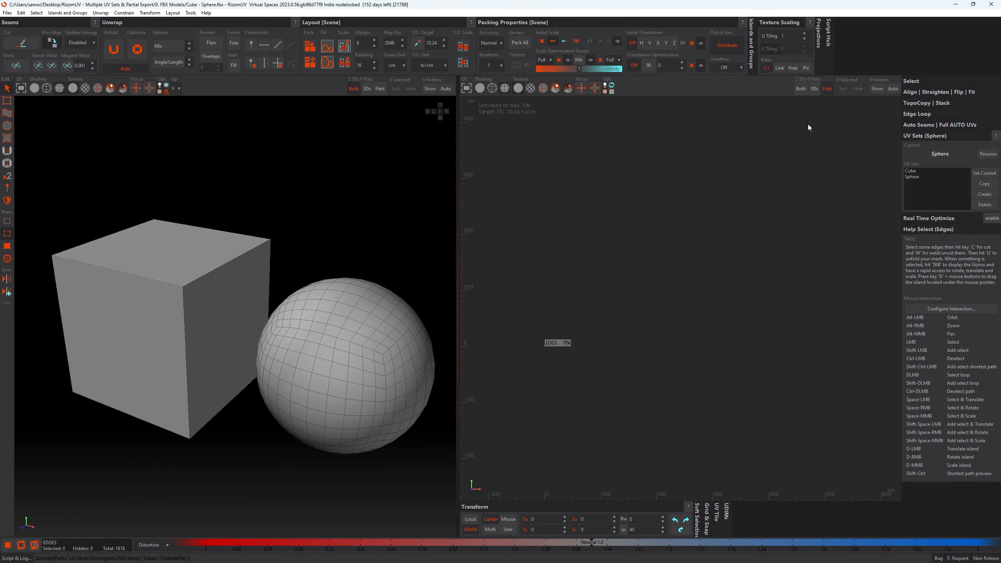
# - Select the three edge paths that meet at the sphere's upper front corner
pyautogui.scroll(3, 198, 326)
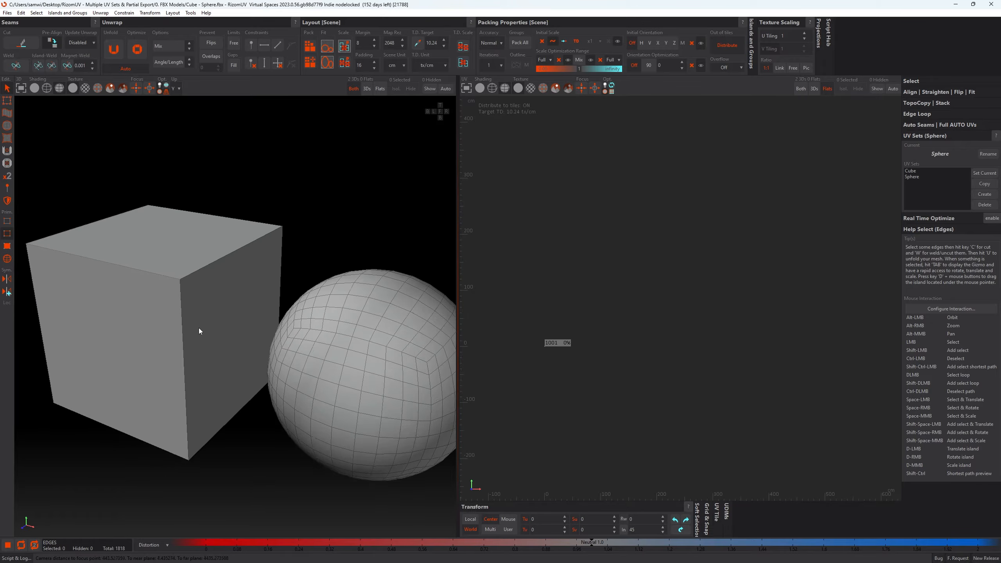
pyautogui.keyDown('alt'); pyautogui.moveTo(220, 302); pyautogui.dragTo(204, 285, button='middle'); pyautogui.keyUp('alt')
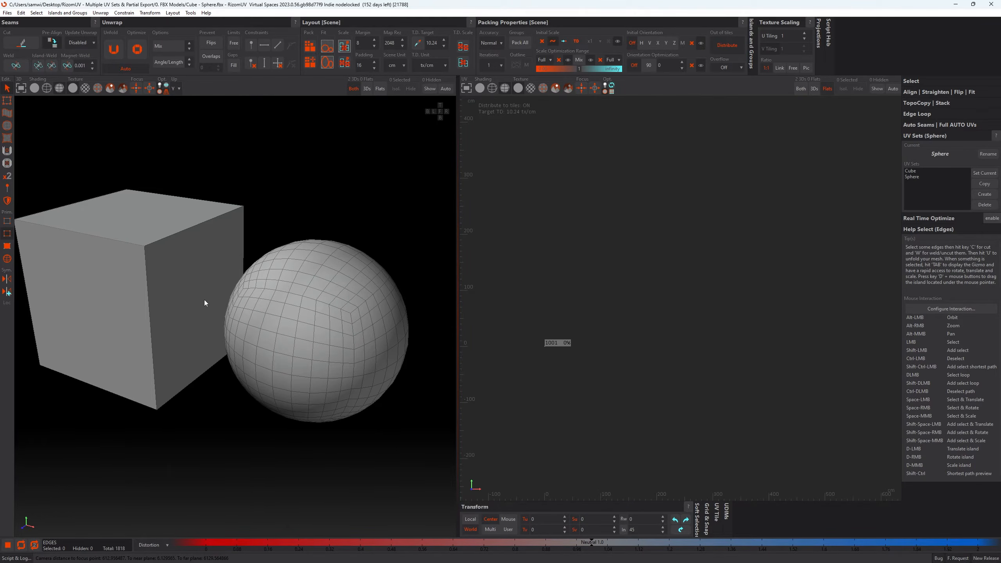
pyautogui.moveTo(338, 346)
pyautogui.keyDown('alt'); pyautogui.mouseDown()
pyautogui.moveTo(327, 332)
pyautogui.moveTo(340, 343)
pyautogui.mouseUp(); pyautogui.keyUp('alt')
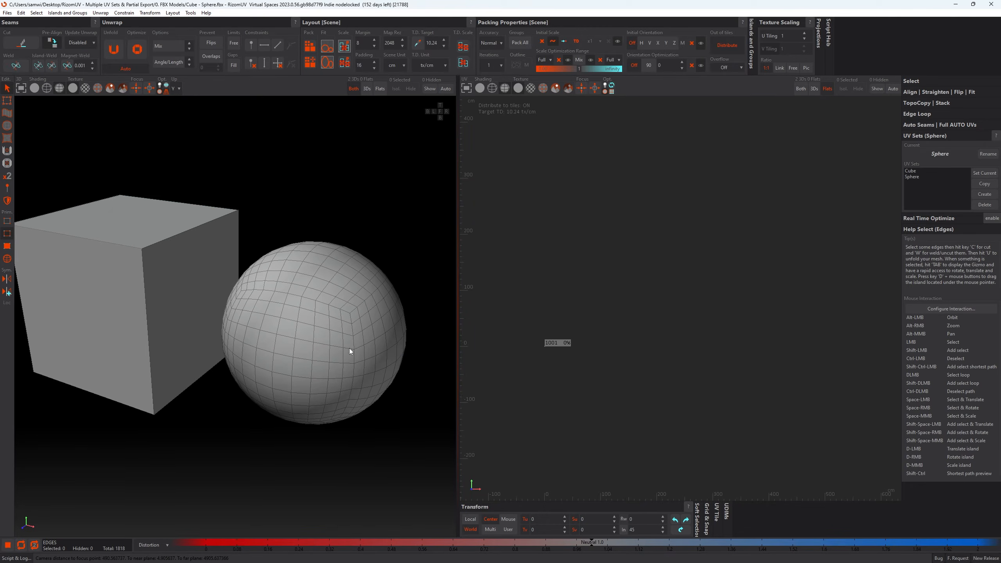
pyautogui.doubleClick(350, 335)
pyautogui.keyDown('shift'); pyautogui.doubleClick(345, 313); pyautogui.keyUp('shift')
pyautogui.keyDown('shift'); pyautogui.doubleClick(355, 316); pyautogui.keyUp('shift')
pyautogui.keyDown('alt'); pyautogui.moveTo(376, 380); pyautogui.dragTo(366, 367); pyautogui.keyUp('alt')
pyautogui.keyDown('alt'); pyautogui.moveTo(367, 367); pyautogui.dragTo(330, 359, button='middle'); pyautogui.keyUp('alt')
pyautogui.keyDown('alt'); pyautogui.moveTo(330, 359); pyautogui.dragTo(323, 354); pyautogui.keyUp('alt')
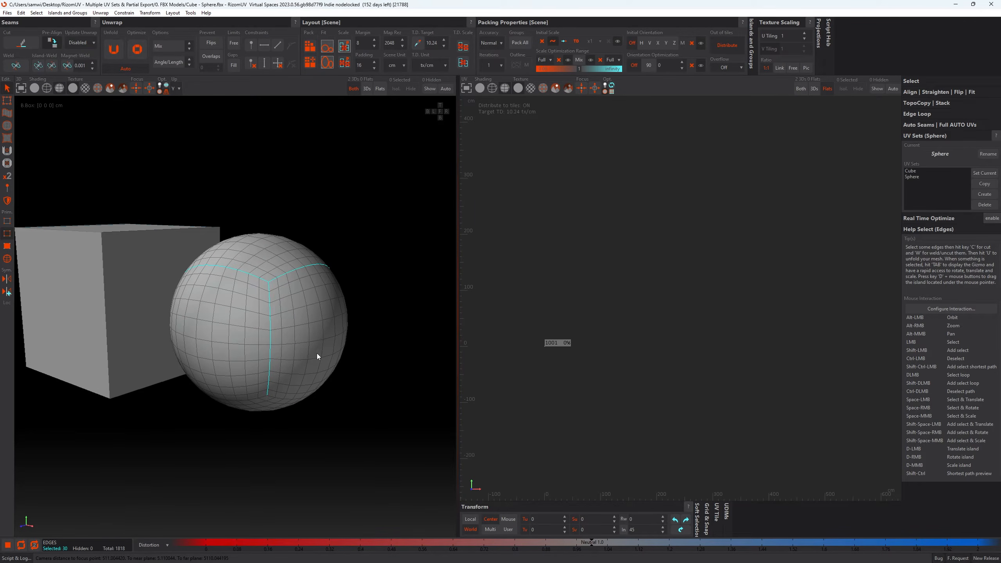
# - Isolate the sphere and add the two edge paths branching from its lower front corner to the selection
pyautogui.press('i')
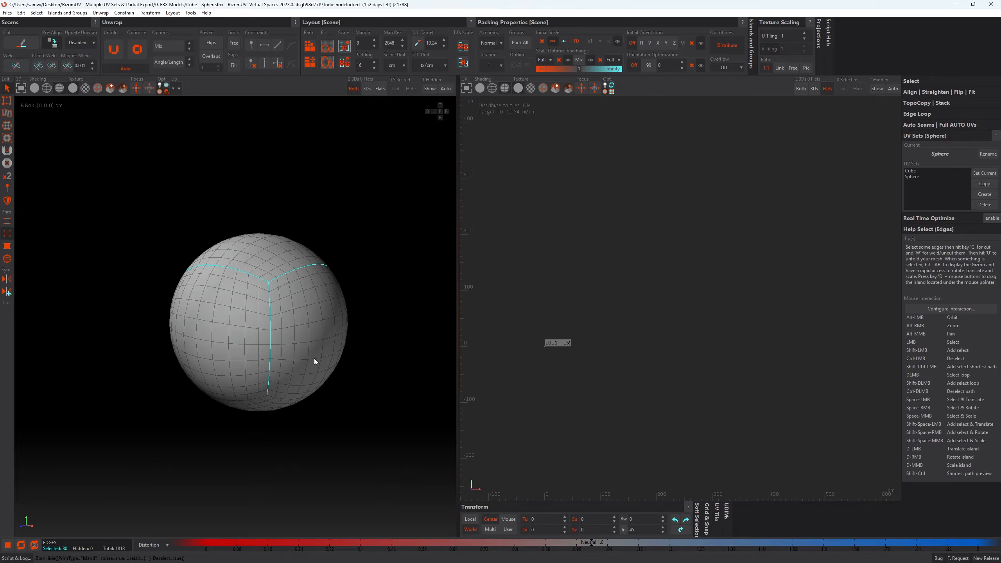
pyautogui.keyDown('alt'); pyautogui.moveTo(296, 381); pyautogui.dragTo(296, 354); pyautogui.keyUp('alt')
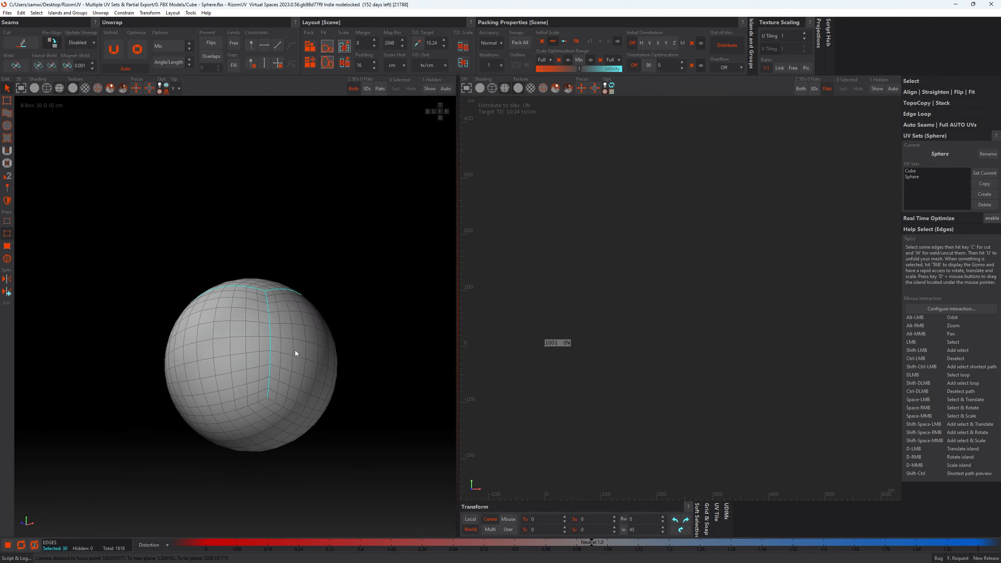
pyautogui.keyDown('shift'); pyautogui.doubleClick(271, 400); pyautogui.keyUp('shift')
pyautogui.keyDown('shift'); pyautogui.doubleClick(264, 402); pyautogui.keyUp('shift')
pyautogui.keyDown('alt'); pyautogui.moveTo(262, 399); pyautogui.dragTo(370, 378); pyautogui.keyUp('alt')
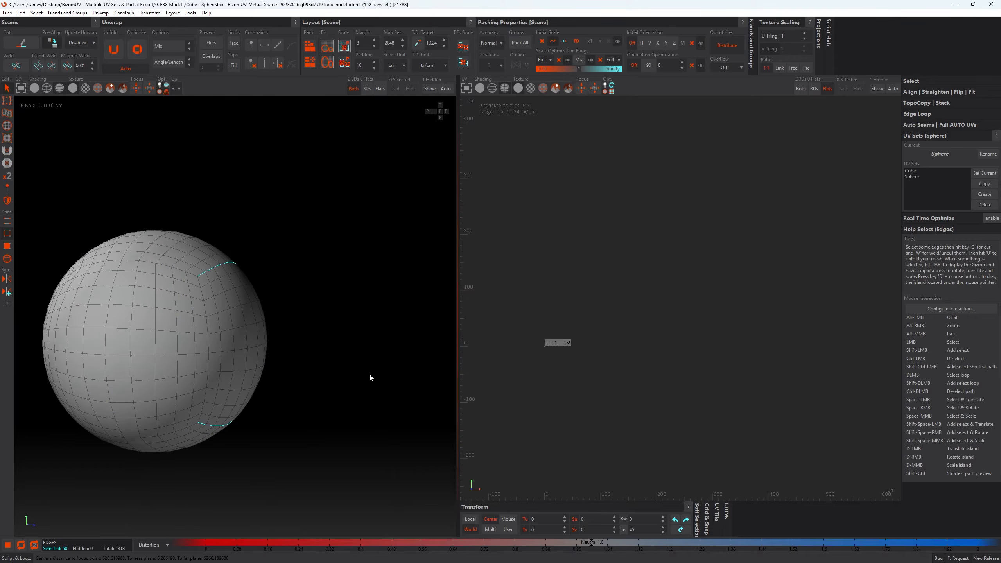
# - Add the remaining vertical, upper and lower edge paths around the sphere, completing a cube-shaped seam selection
pyautogui.keyDown('shift'); pyautogui.doubleClick(201, 296); pyautogui.keyUp('shift')
pyautogui.keyDown('shift'); pyautogui.doubleClick(193, 275); pyautogui.keyUp('shift')
pyautogui.keyDown('shift'); pyautogui.doubleClick(193, 424); pyautogui.keyUp('shift')
pyautogui.keyDown('alt'); pyautogui.moveTo(185, 370); pyautogui.dragTo(248, 335); pyautogui.keyUp('alt')
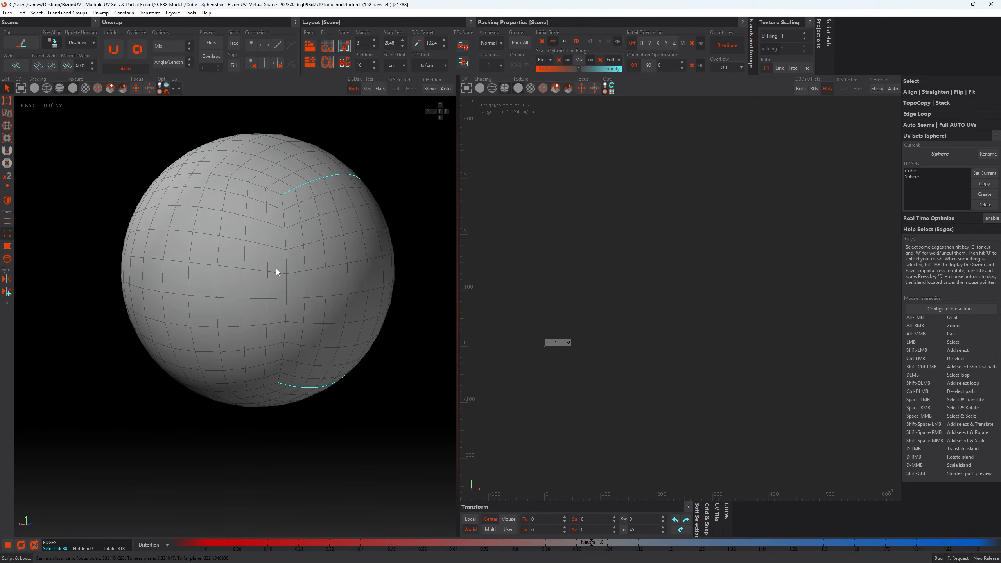
pyautogui.keyDown('shift'); pyautogui.doubleClick(287, 263); pyautogui.keyUp('shift')
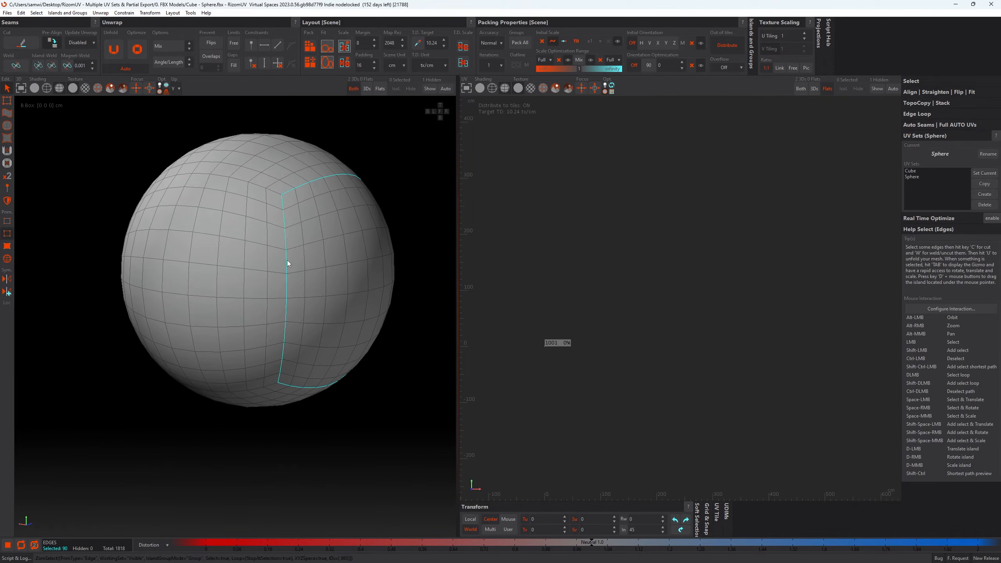
pyautogui.keyDown('shift'); pyautogui.doubleClick(276, 192); pyautogui.keyUp('shift')
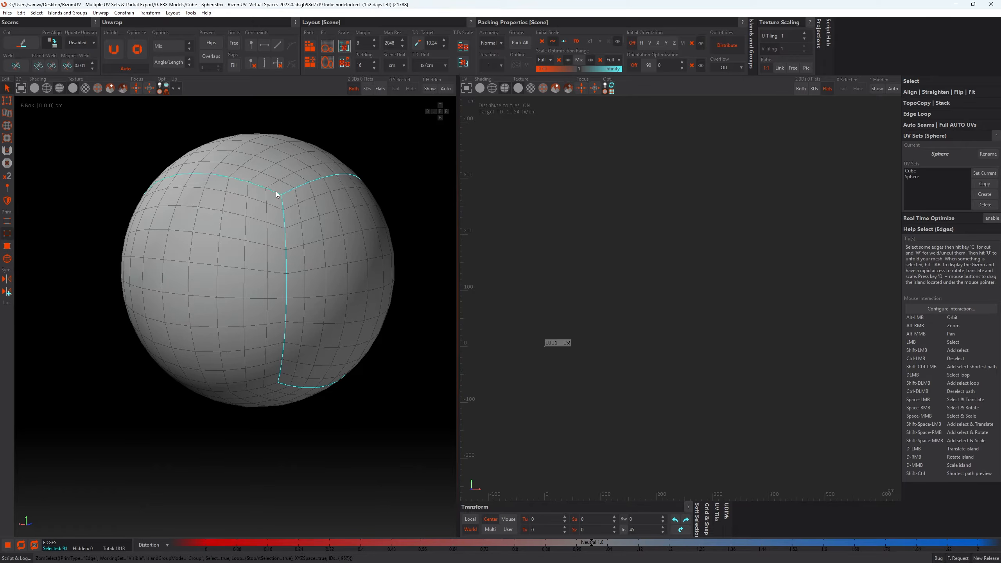
pyautogui.keyDown('shift'); pyautogui.doubleClick(271, 385); pyautogui.keyUp('shift')
pyautogui.scroll(-3, 254, 329)
pyautogui.keyDown('alt'); pyautogui.moveTo(199, 292); pyautogui.dragTo(294, 290); pyautogui.keyUp('alt')
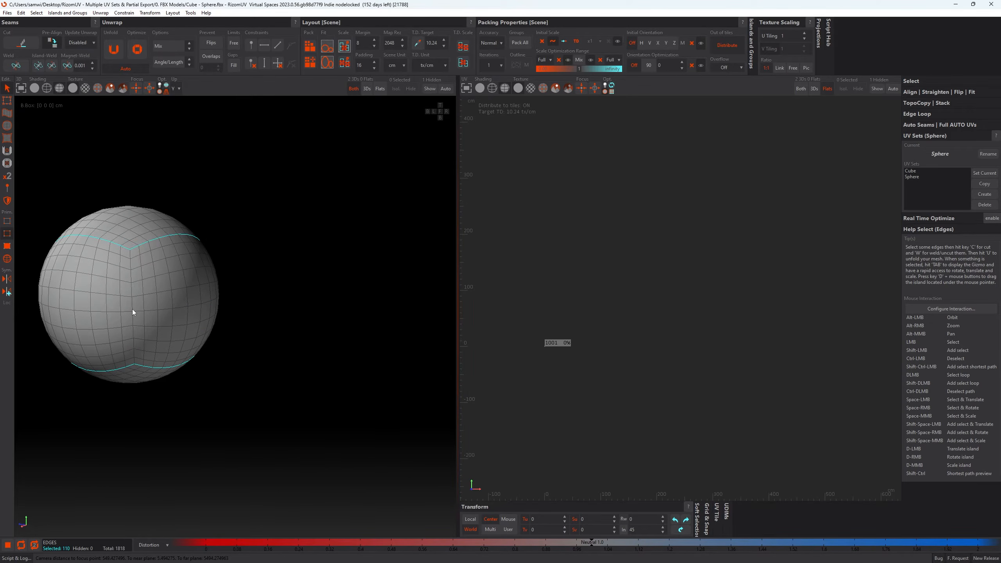
pyautogui.keyDown('alt'); pyautogui.moveTo(133, 312); pyautogui.dragTo(211, 314); pyautogui.keyUp('alt')
pyautogui.keyDown('shift'); pyautogui.doubleClick(297, 308); pyautogui.keyUp('shift')
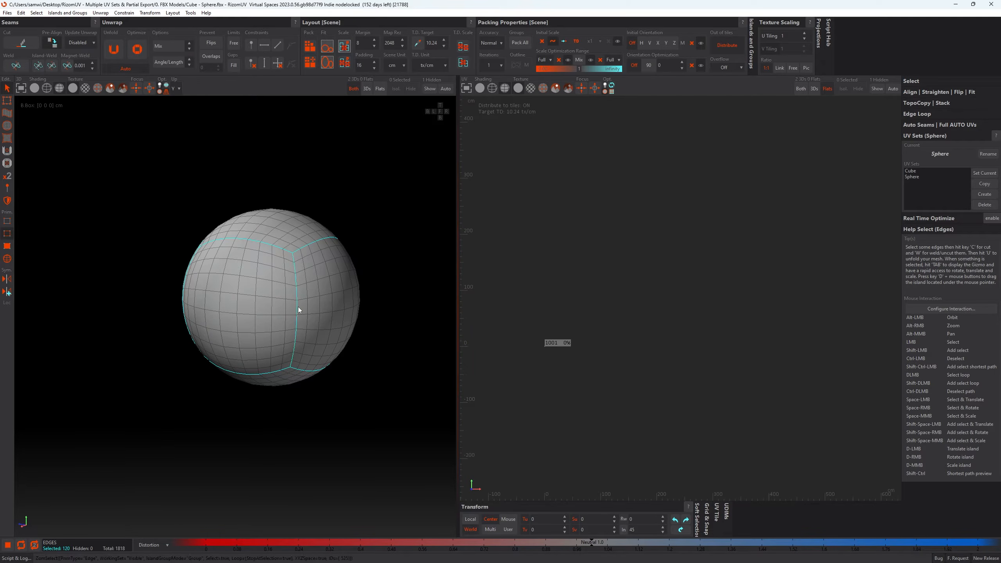
# - Cut the sphere along the selected edges and switch to Island mode
pyautogui.scroll(-3, 297, 308)
pyautogui.moveTo(297, 307)
pyautogui.keyDown('alt'); pyautogui.mouseDown()
pyautogui.moveTo(307, 271)
pyautogui.moveTo(480, 347)
pyautogui.moveTo(272, 338)
pyautogui.moveTo(291, 323)
pyautogui.mouseUp(); pyautogui.keyUp('alt')
pyautogui.scroll(3, 323, 320)
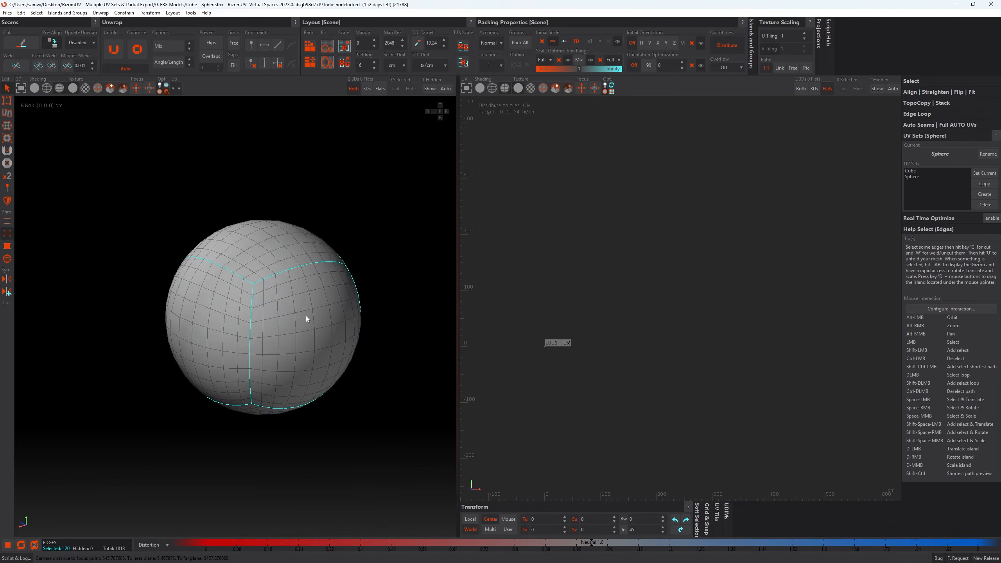
pyautogui.press('c')
pyautogui.click(8, 259)
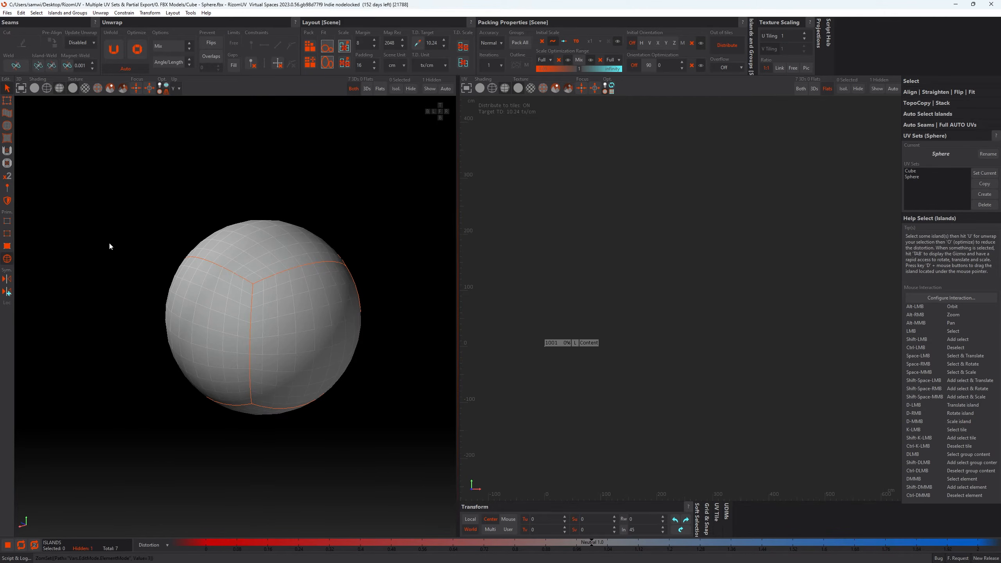
# - Try to select all of the sphere's islands with an area selection
pyautogui.moveTo(126, 181); pyautogui.dragTo(387, 485)
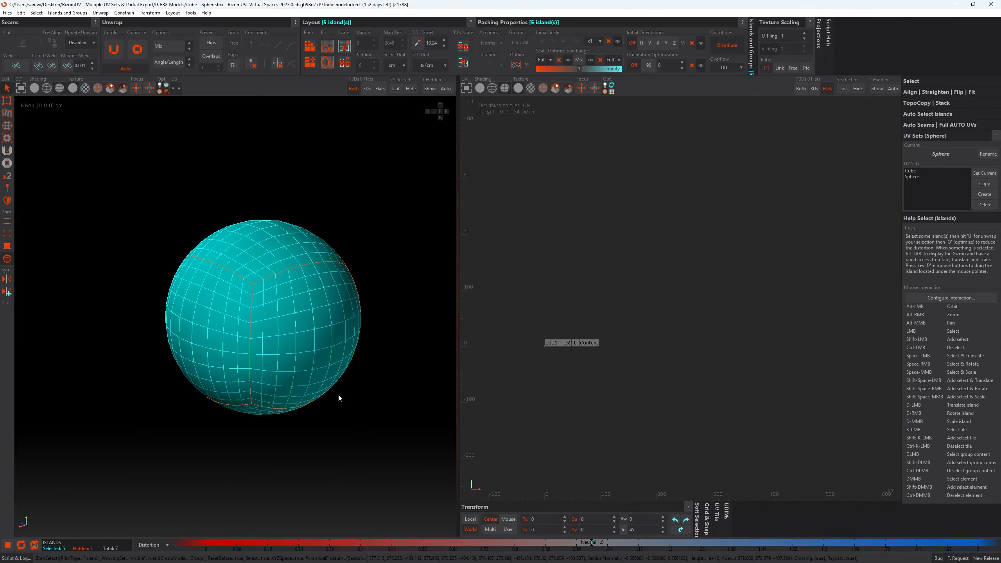
pyautogui.keyDown('alt'); pyautogui.moveTo(348, 334); pyautogui.dragTo(297, 336); pyautogui.keyUp('alt')
pyautogui.moveTo(146, 150); pyautogui.dragTo(397, 449)
pyautogui.keyDown('alt'); pyautogui.moveTo(334, 290); pyautogui.dragTo(248, 299); pyautogui.keyUp('alt')
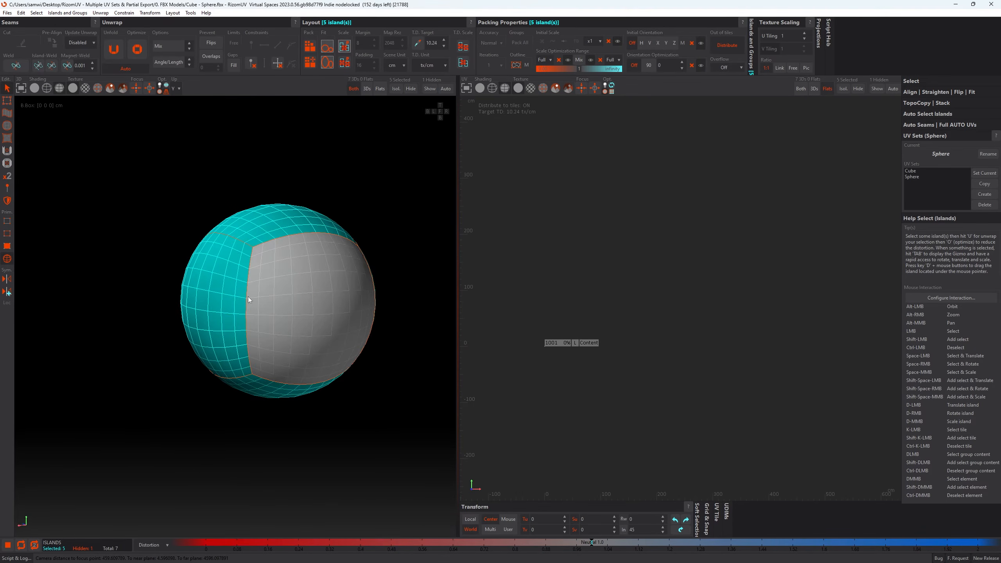
# - Disable ray casting for selection and area-select all six of the sphere's islands, including those on its far side
pyautogui.click(36, 13)
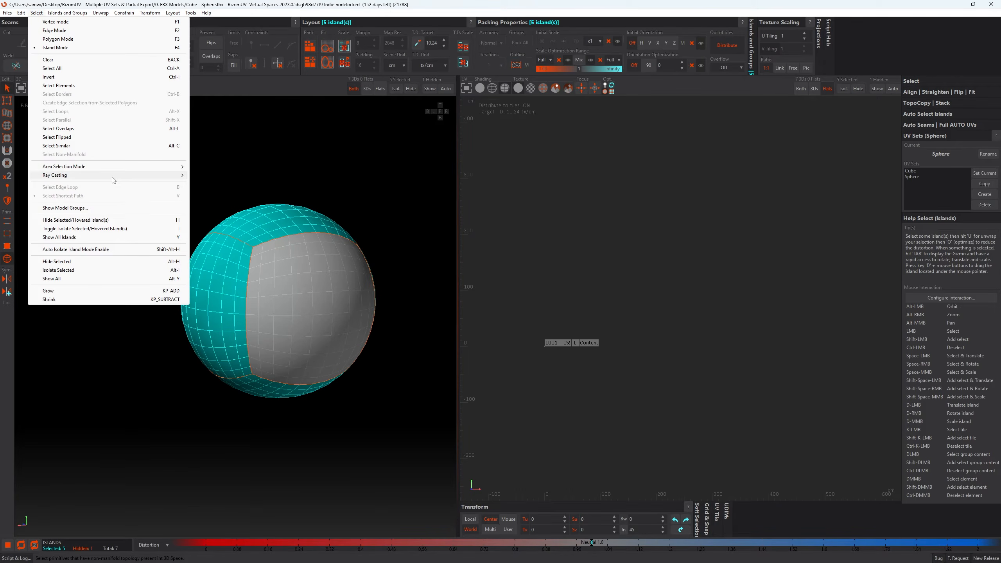
pyautogui.moveTo(163, 177)
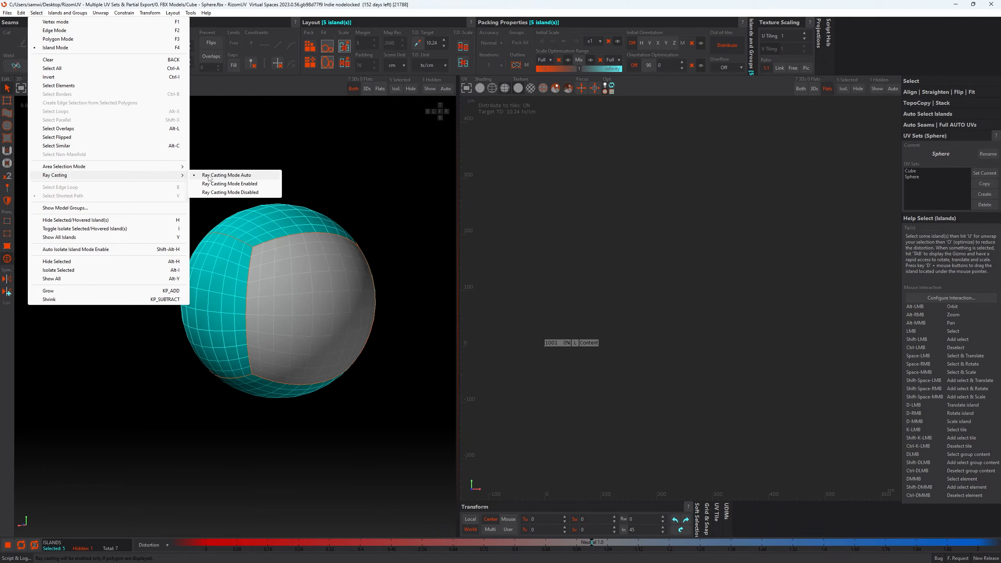
pyautogui.click(236, 193)
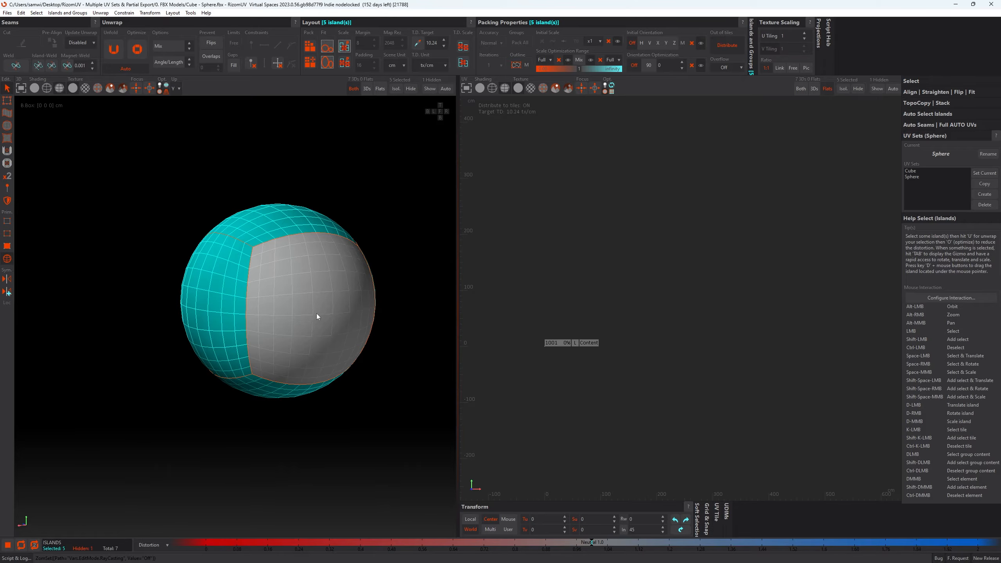
pyautogui.keyDown('alt'); pyautogui.moveTo(316, 313); pyautogui.dragTo(270, 294); pyautogui.keyUp('alt')
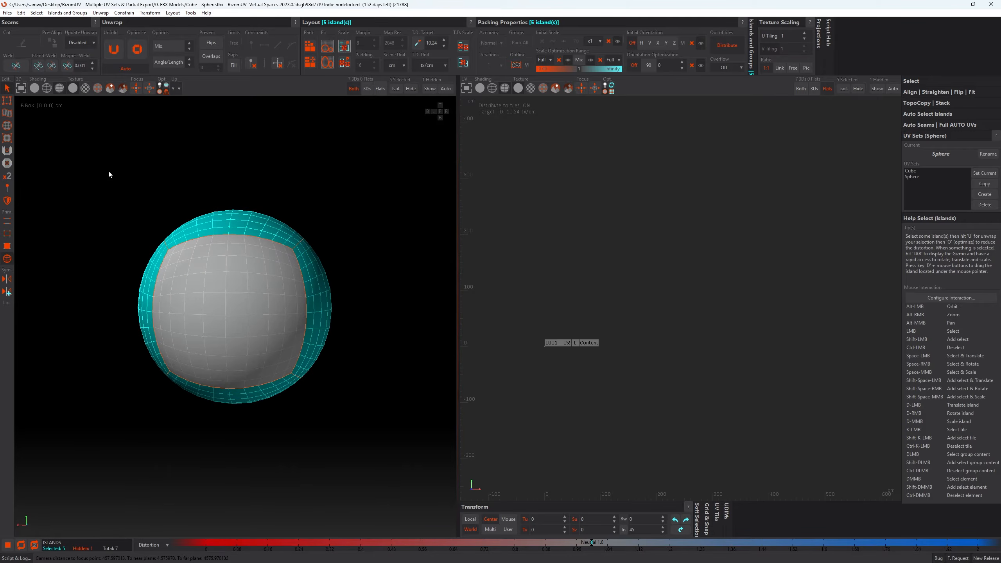
pyautogui.moveTo(109, 175); pyautogui.dragTo(365, 438)
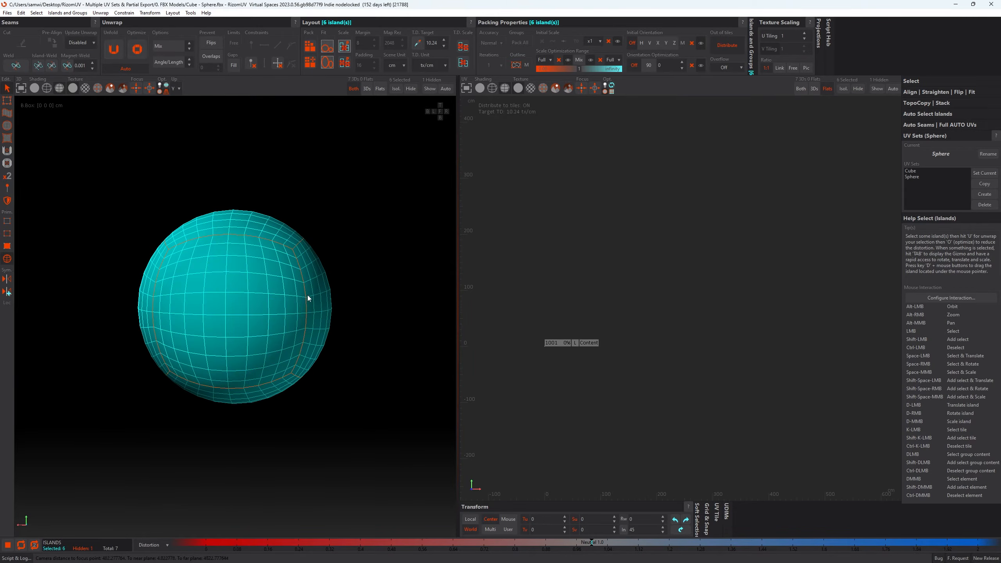
pyautogui.keyDown('alt'); pyautogui.moveTo(308, 298); pyautogui.dragTo(189, 310); pyautogui.keyUp('alt')
pyautogui.keyDown('alt'); pyautogui.moveTo(385, 322); pyautogui.dragTo(278, 308); pyautogui.keyUp('alt')
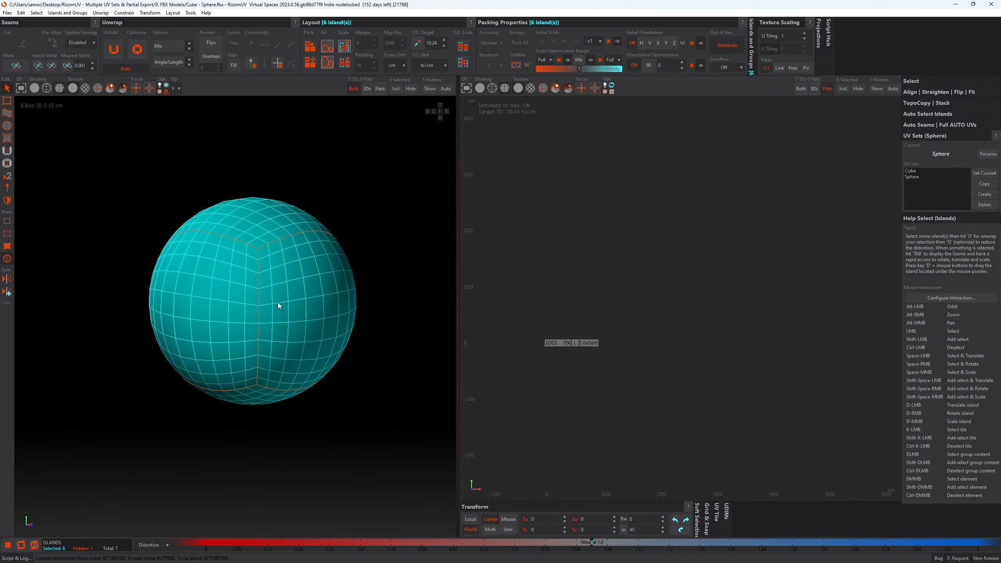
# - Unfold and pack the sphere's selected islands, and frame them in the UV view
pyautogui.press('u')
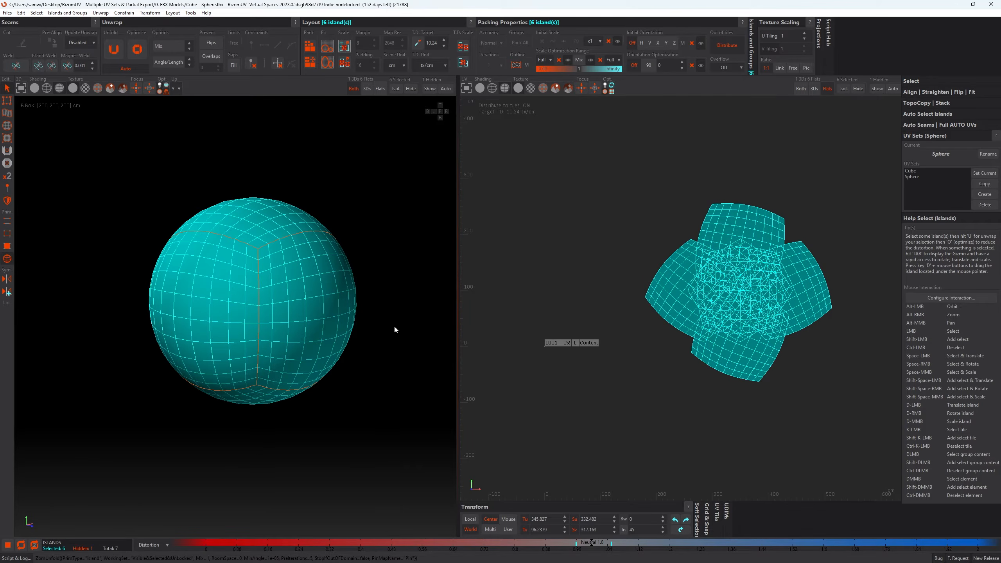
pyautogui.press('p')
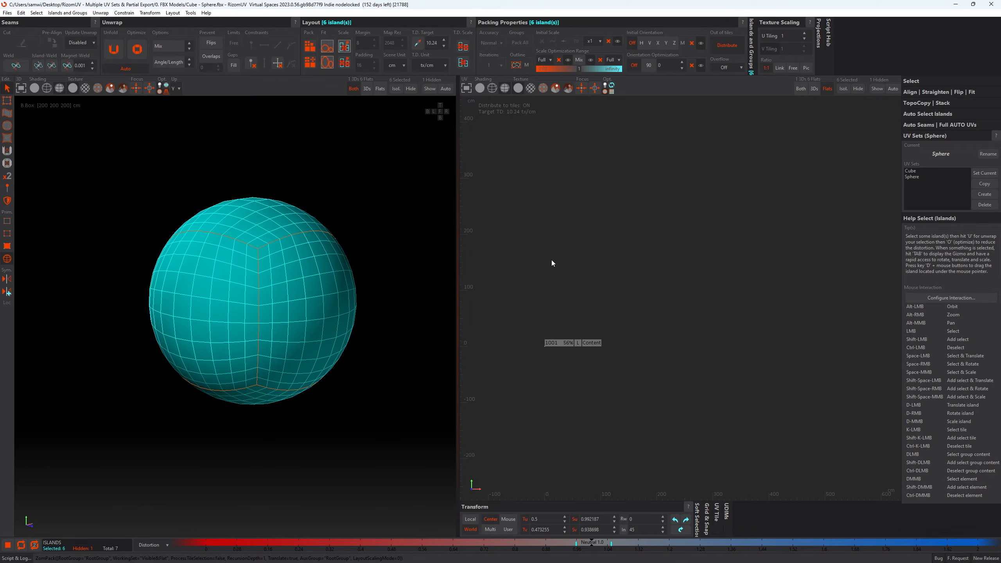
pyautogui.press('f')
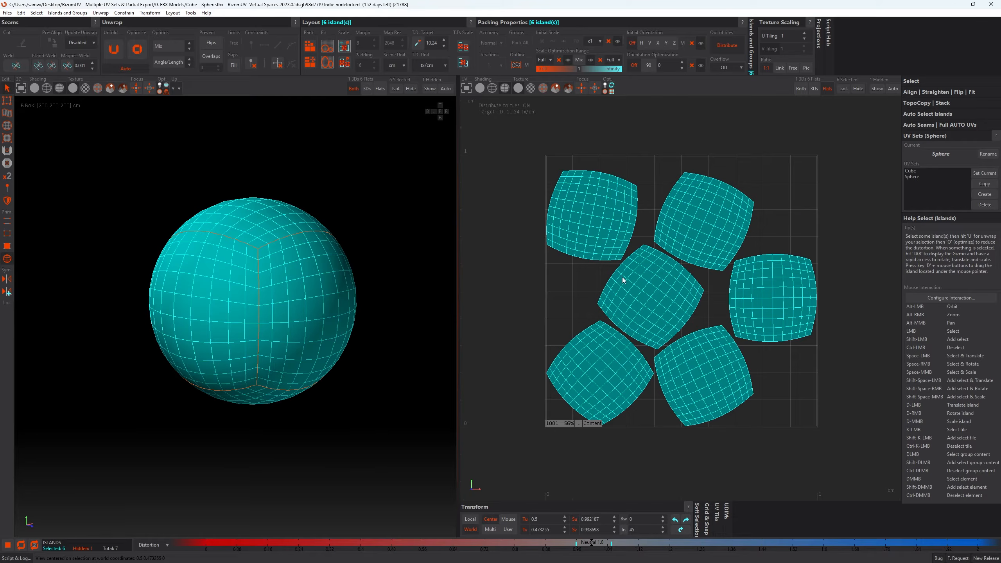
# - Deselect the islands, set the packing's initial orientation to V (vertical) and repack the sphere's islands
pyautogui.click(728, 124)
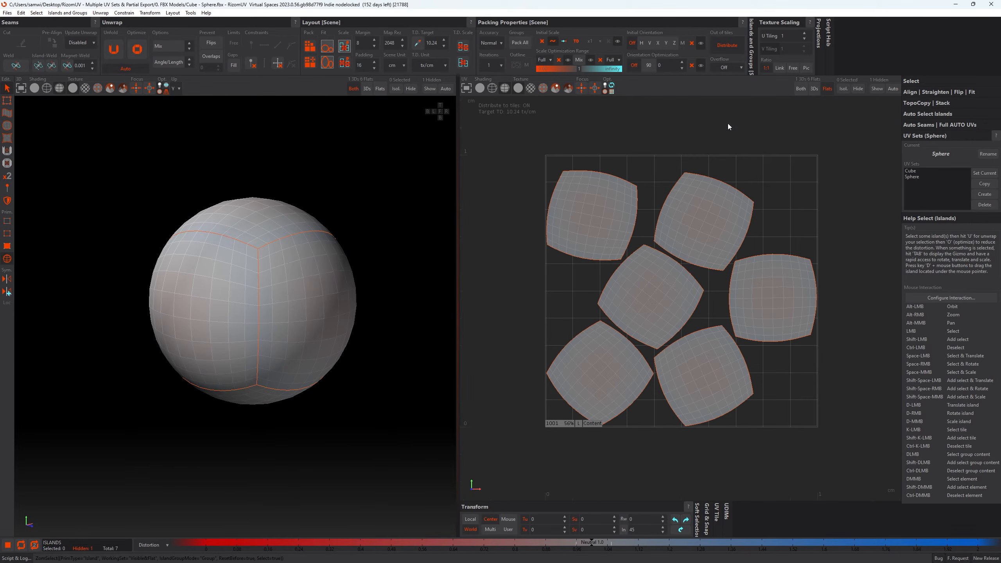
pyautogui.click(649, 44)
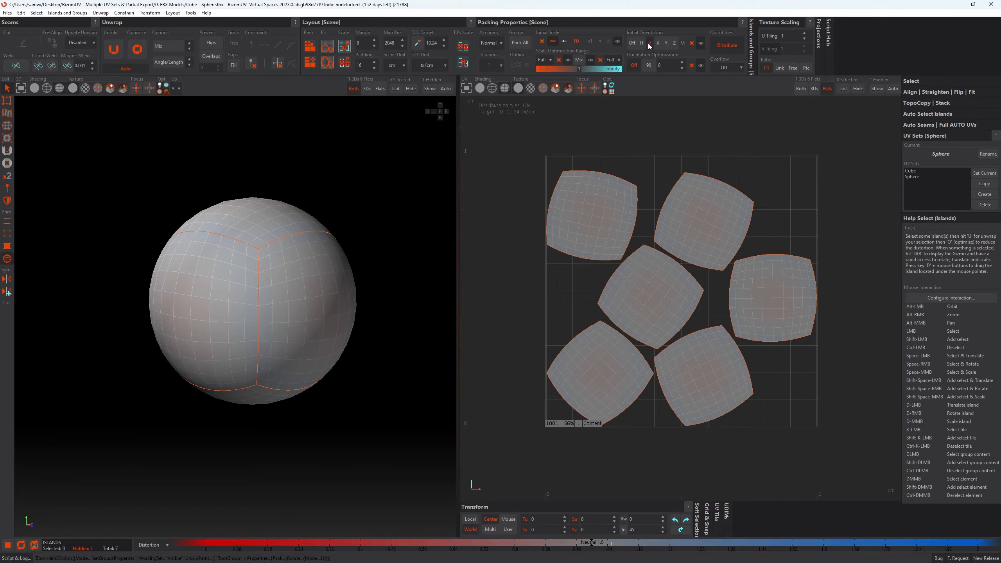
pyautogui.click(662, 167)
pyautogui.press('p')
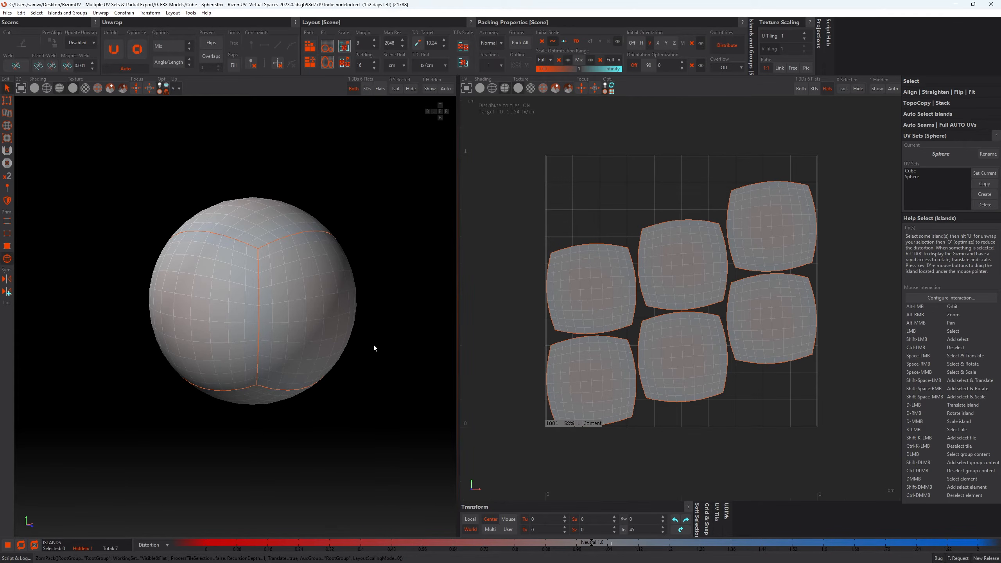
# - Exit the sphere's isolation to show the cube alongside it in the 3D view
pyautogui.press('i')
pyautogui.scroll(-2, 369, 334)
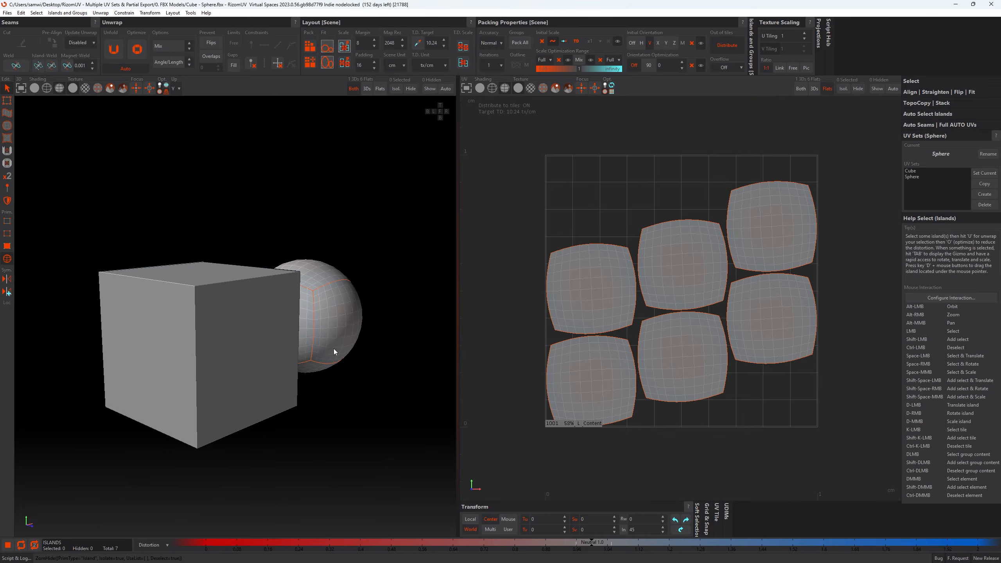
pyautogui.keyDown('alt'); pyautogui.moveTo(333, 348); pyautogui.dragTo(271, 331); pyautogui.keyUp('alt')
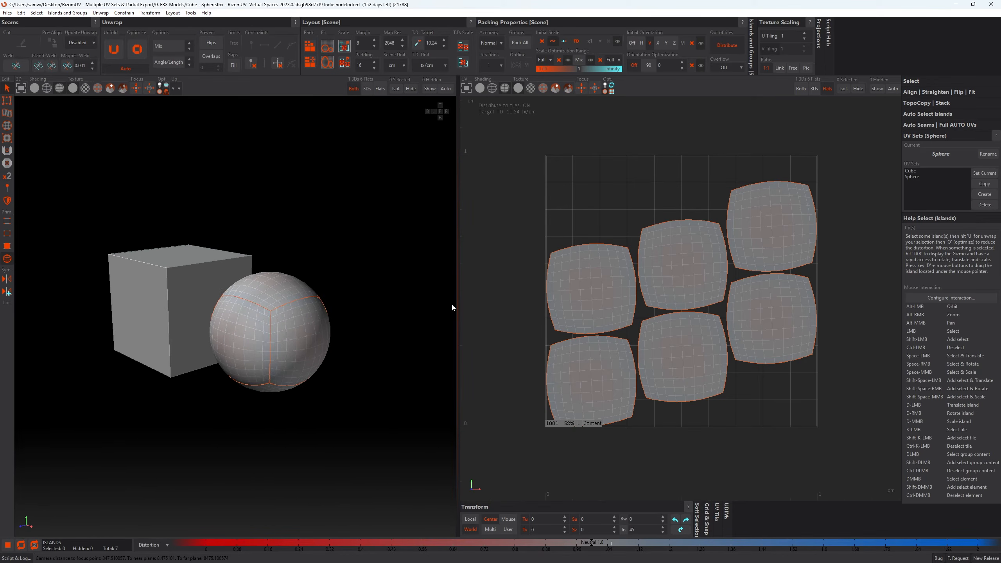
# - Switch between the Cube and Sphere UV sets to compare their layouts, ending on Cube
pyautogui.doubleClick(911, 171)
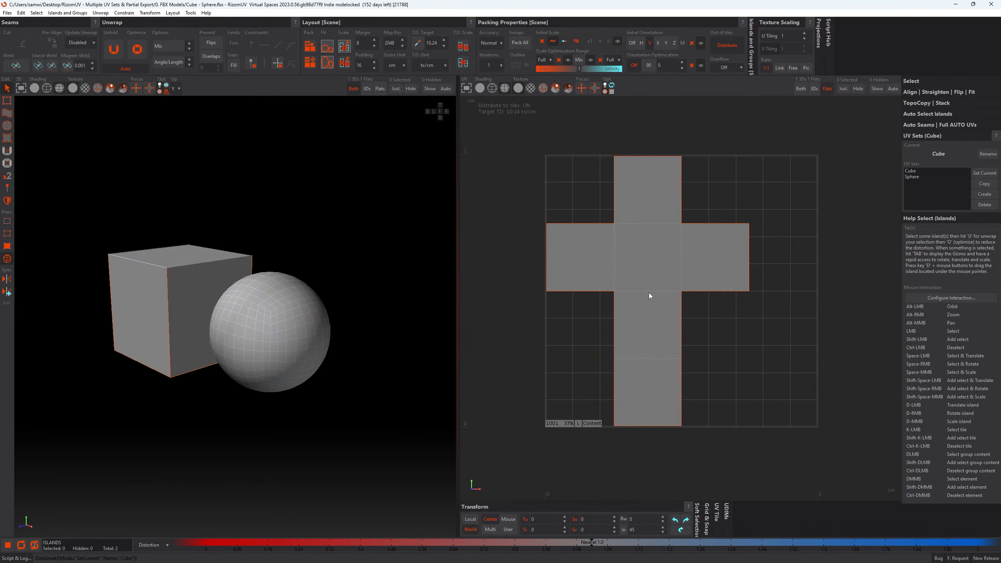
pyautogui.doubleClick(912, 177)
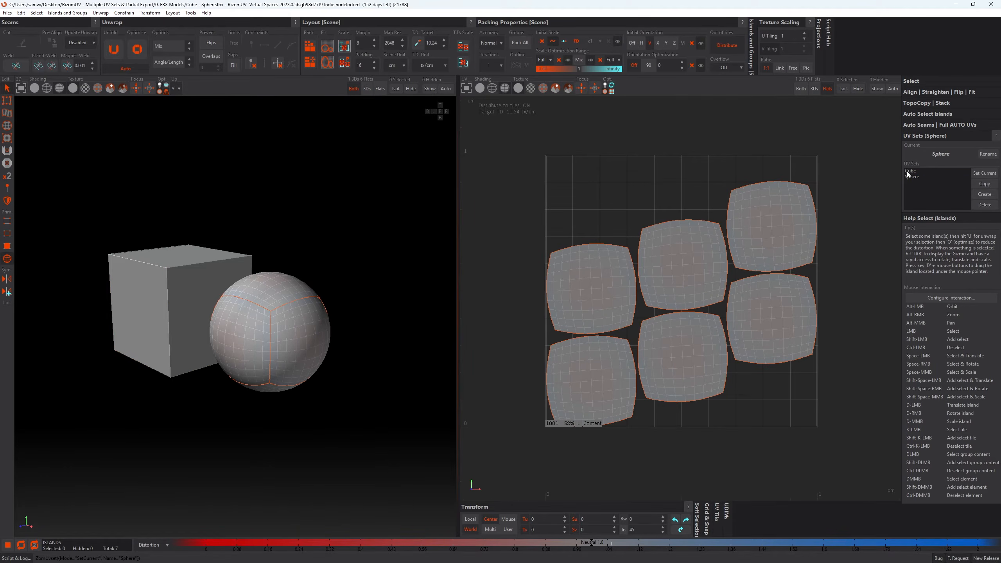
pyautogui.doubleClick(910, 171)
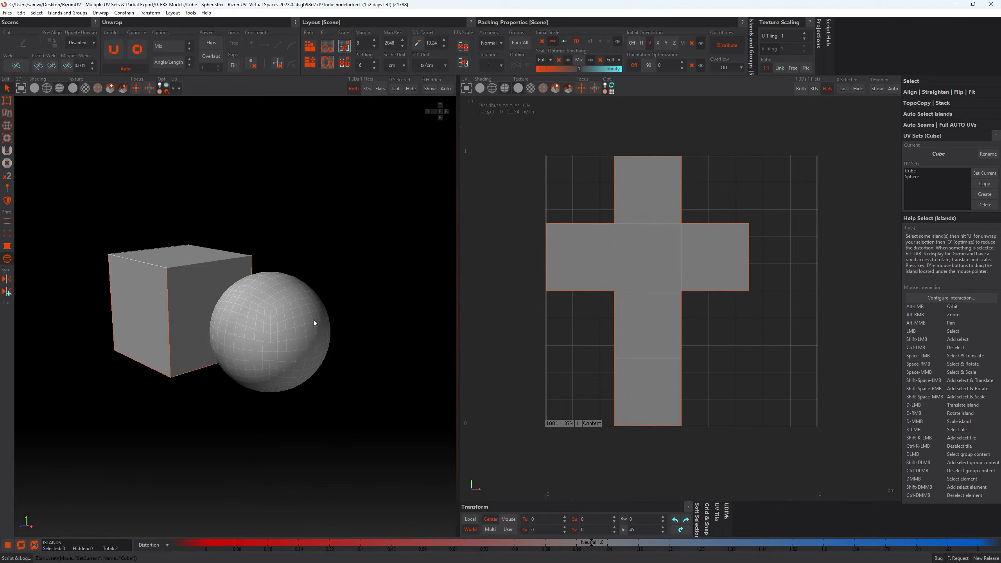
pyautogui.keyDown('alt'); pyautogui.moveTo(331, 319); pyautogui.dragTo(364, 331); pyautogui.keyUp('alt')
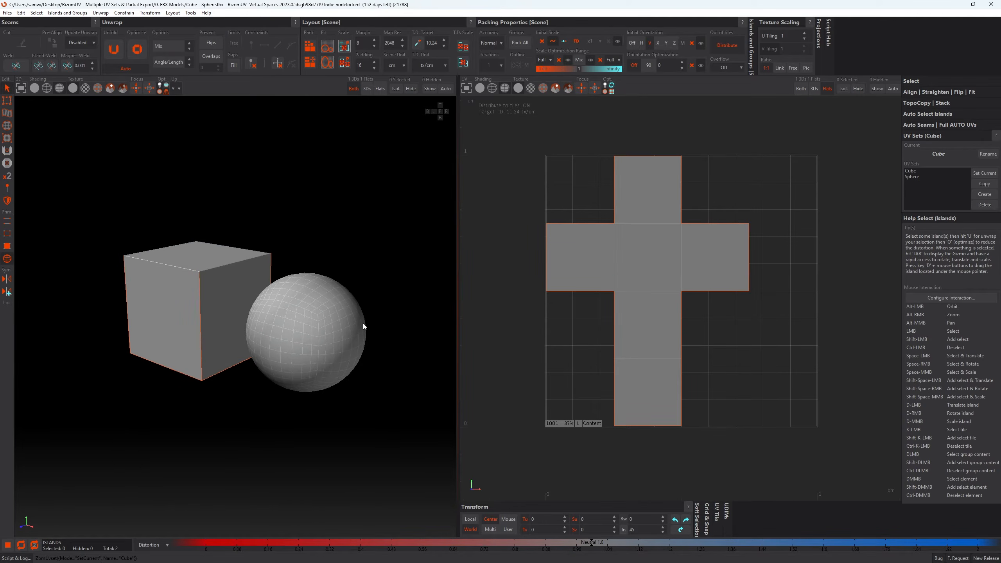
# - Save the scene as a new FBX file named Cube - Sphere (Unwrapped).fbx in the 0. FBX Models folder
pyautogui.click(7, 13)
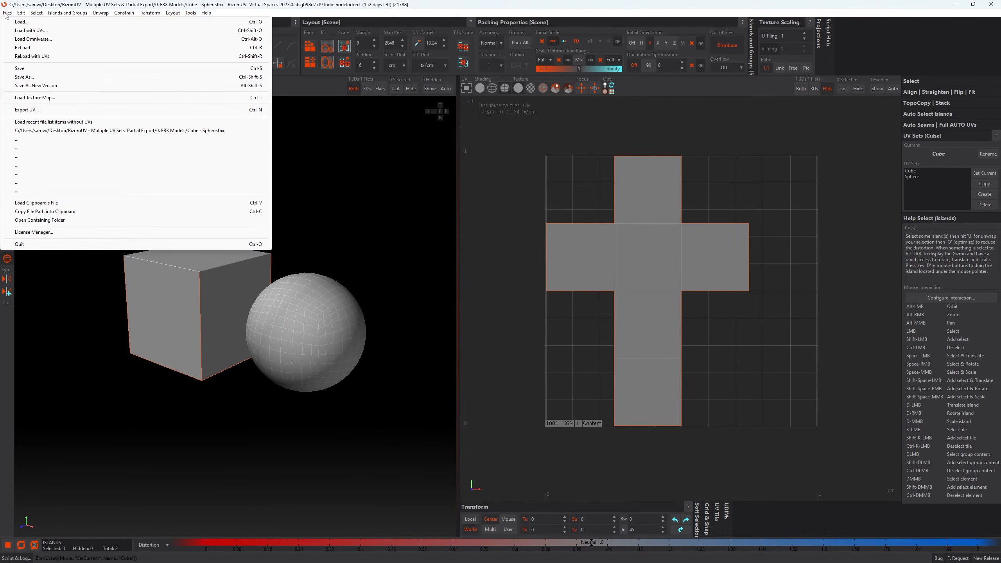
pyautogui.click(46, 77)
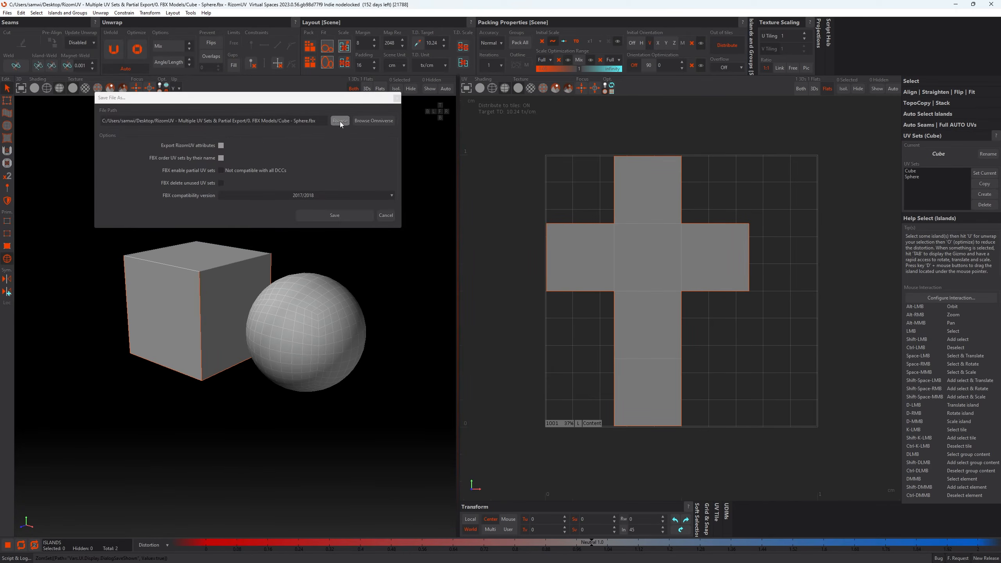
pyautogui.click(339, 121)
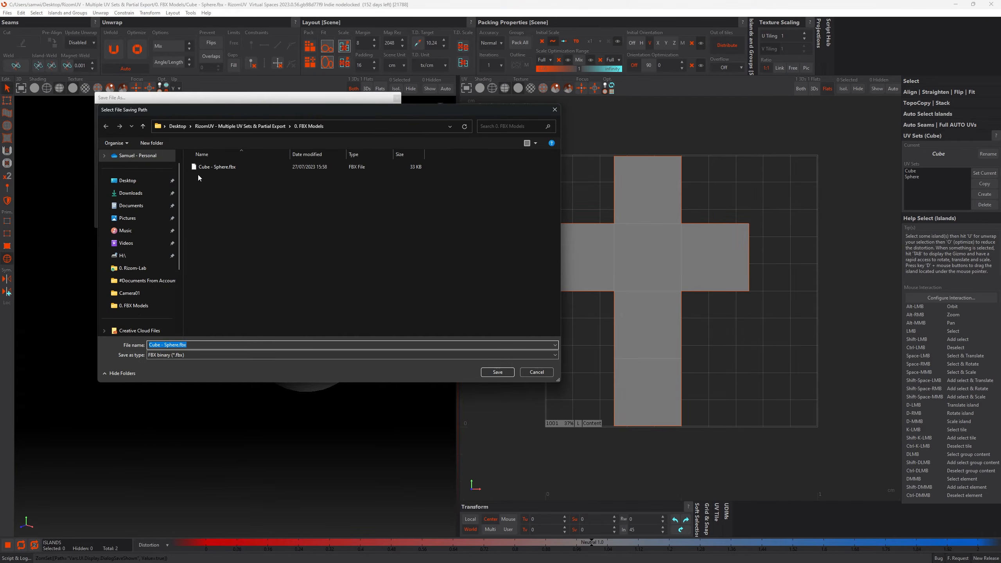
pyautogui.click(212, 167)
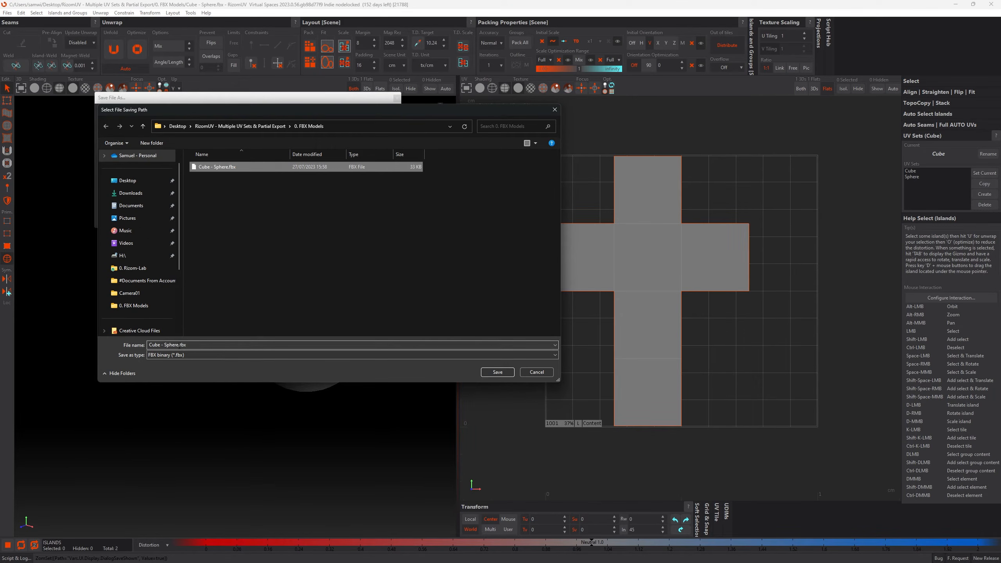
pyautogui.click(180, 346)
pyautogui.click(179, 345)
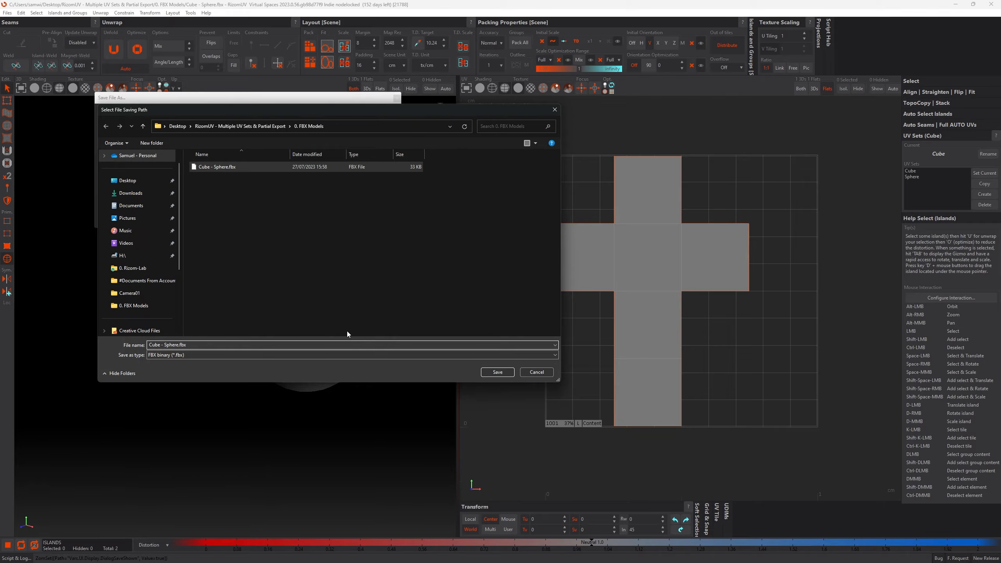
pyautogui.click(180, 345)
pyautogui.write('(')
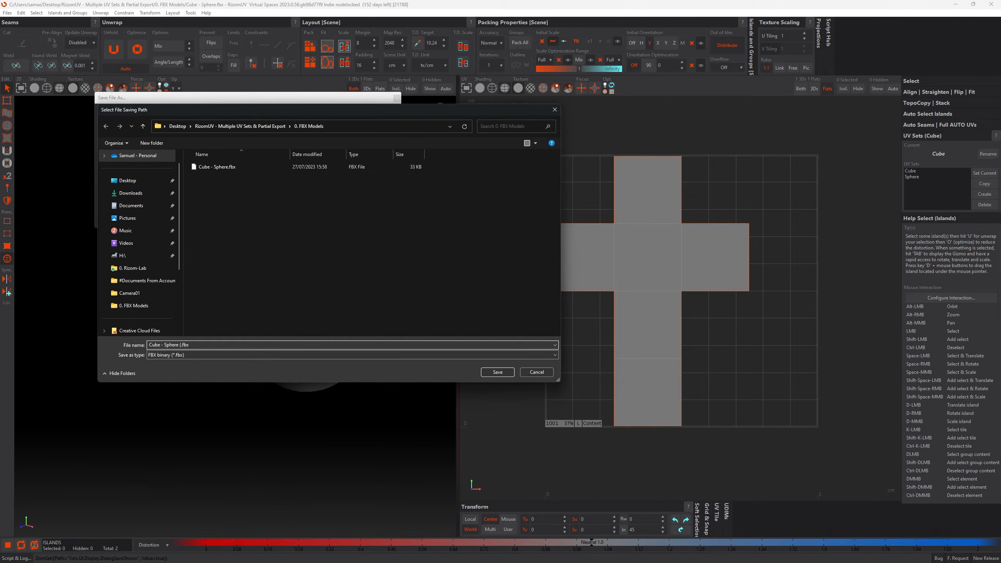
pyautogui.write('Unwrapped)')
pyautogui.click(490, 375)
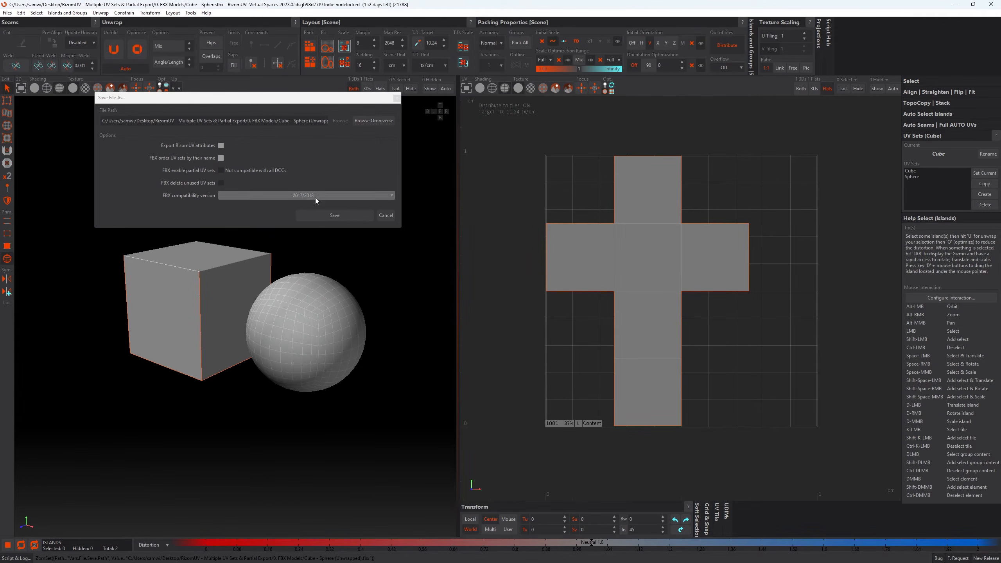
pyautogui.click(330, 218)
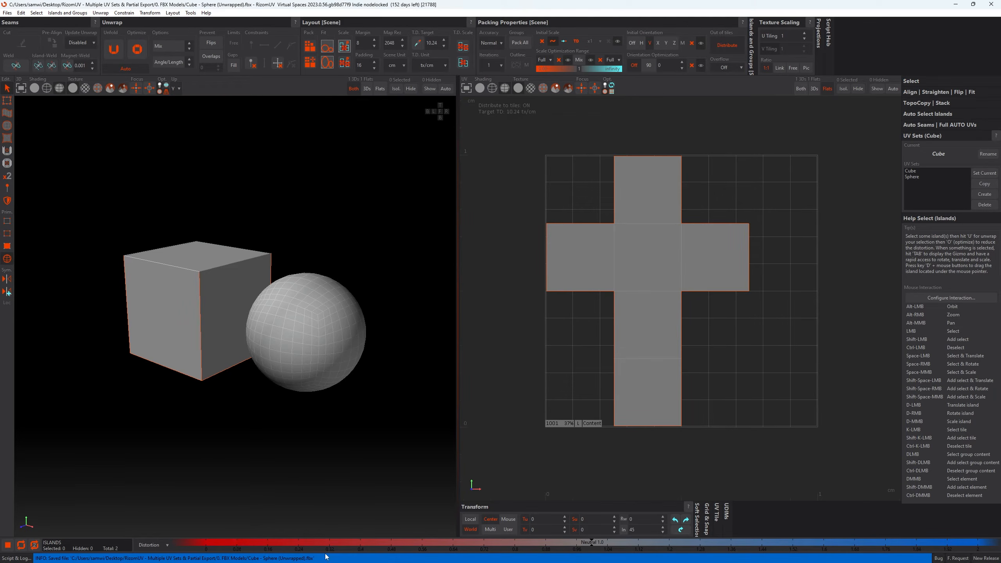
# - Open a second RizomUV window alongside the current one
pyautogui.click(242, 452)
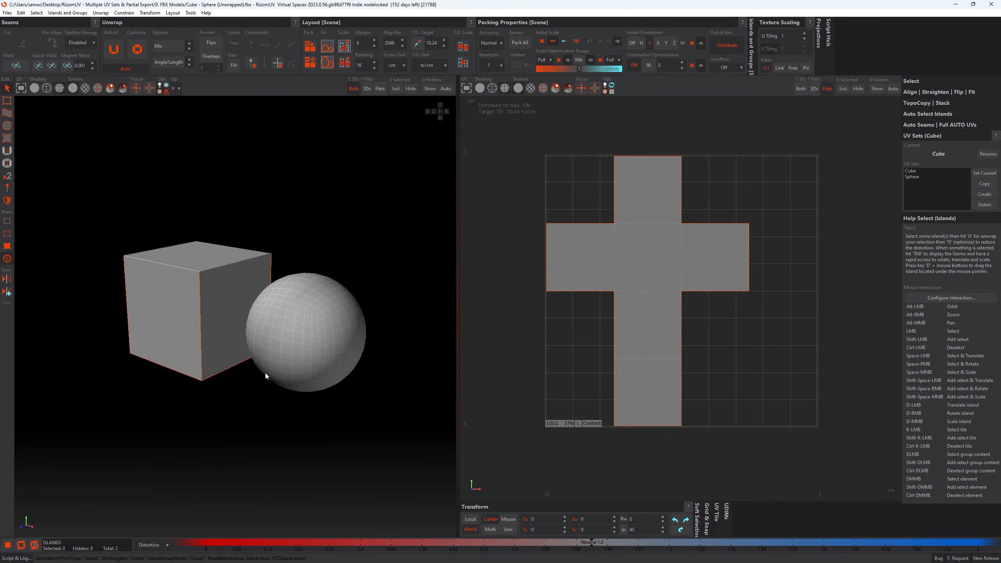
pyautogui.keyDown('alt'); pyautogui.moveTo(268, 384); pyautogui.dragTo(267, 384); pyautogui.keyUp('alt')
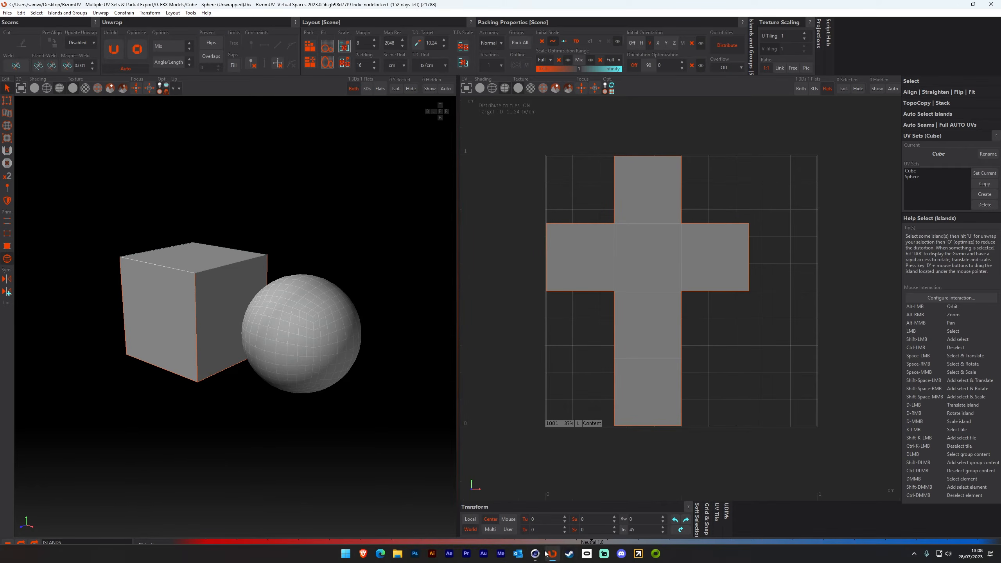
pyautogui.rightClick(552, 553)
pyautogui.click(530, 508)
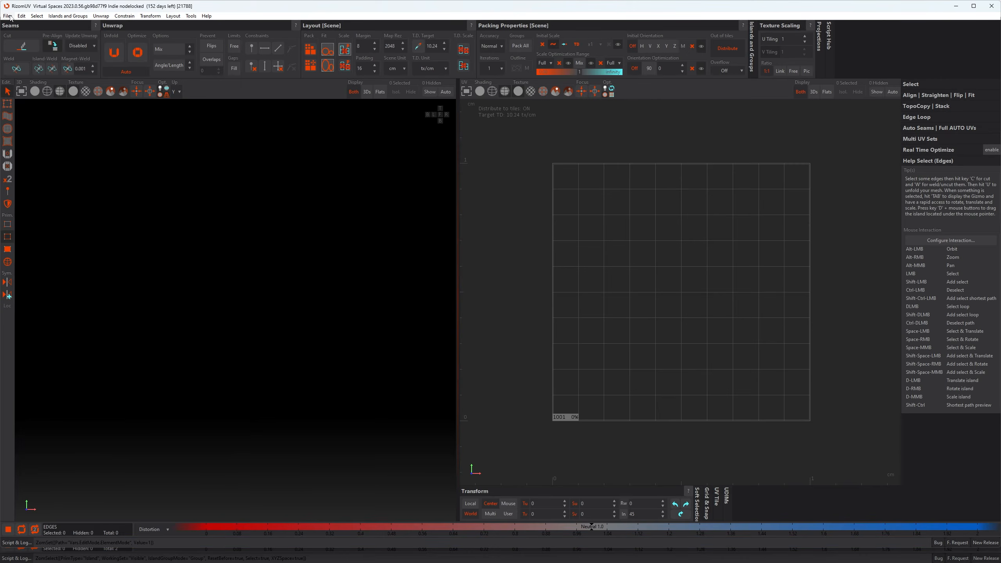
# - Load Cube - Sphere (Unwrapped).fbx with its UVs, toggling the Merge by UV set names import option
pyautogui.click(7, 15)
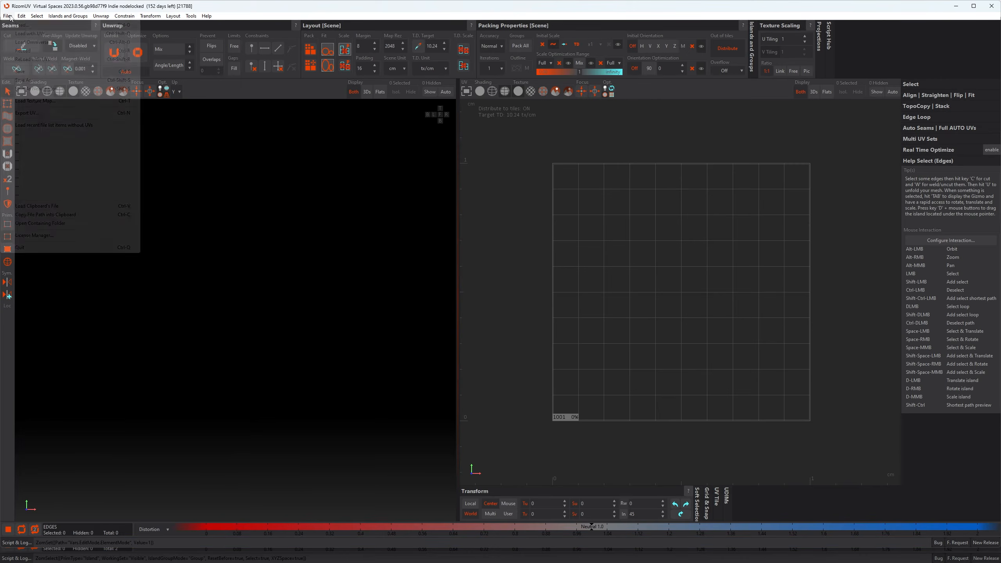
pyautogui.click(25, 35)
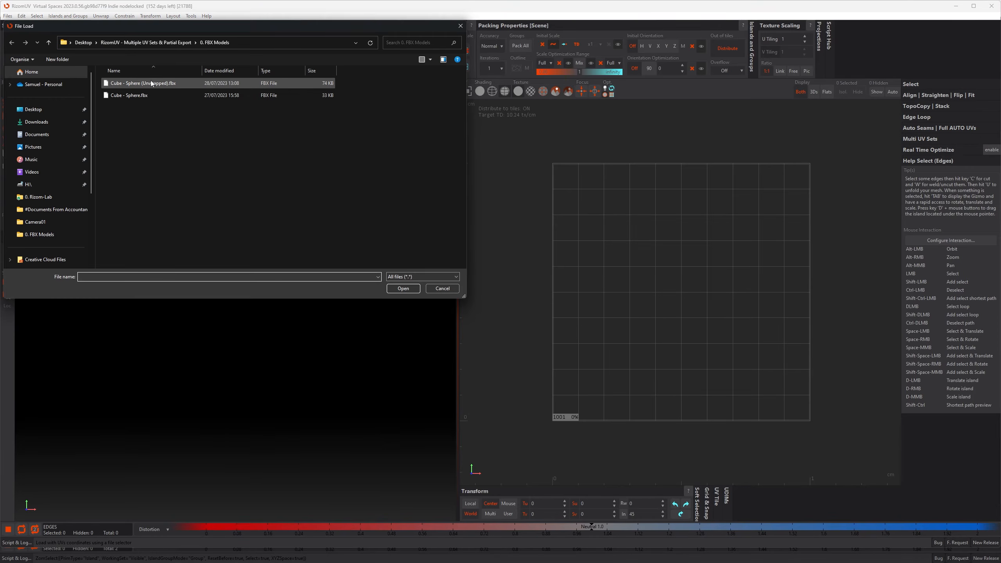
pyautogui.doubleClick(153, 83)
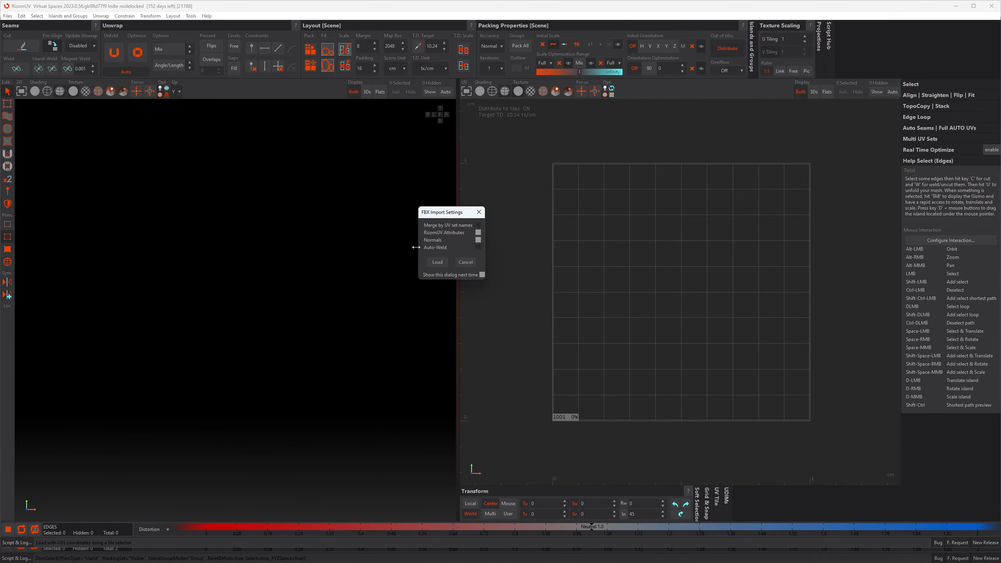
pyautogui.click(478, 226)
pyautogui.click(438, 262)
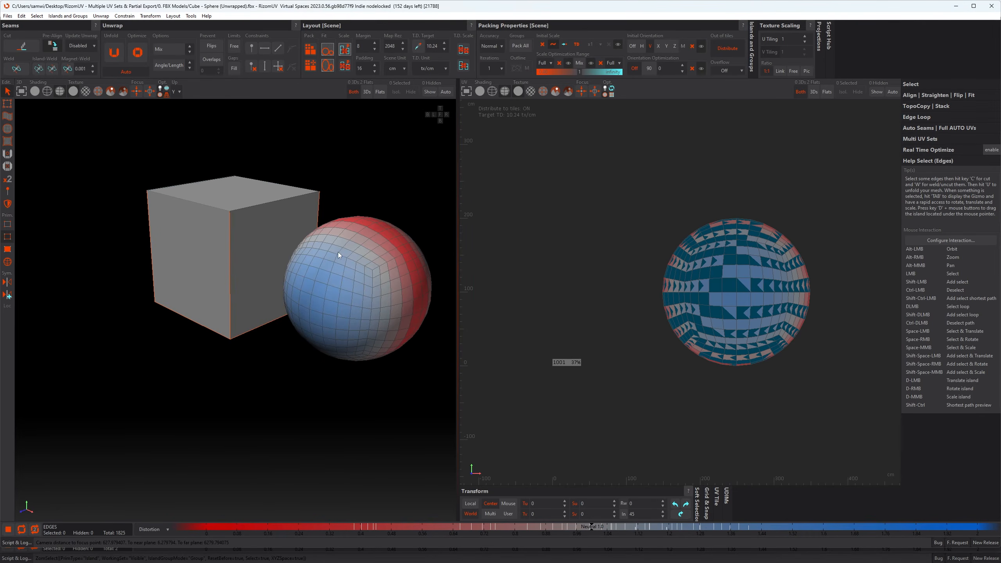
# - Compare the reloaded model with the original RizomUV window, ending on the window with the reloaded file
pyautogui.keyDown('alt'); pyautogui.moveTo(338, 252); pyautogui.dragTo(318, 272); pyautogui.keyUp('alt')
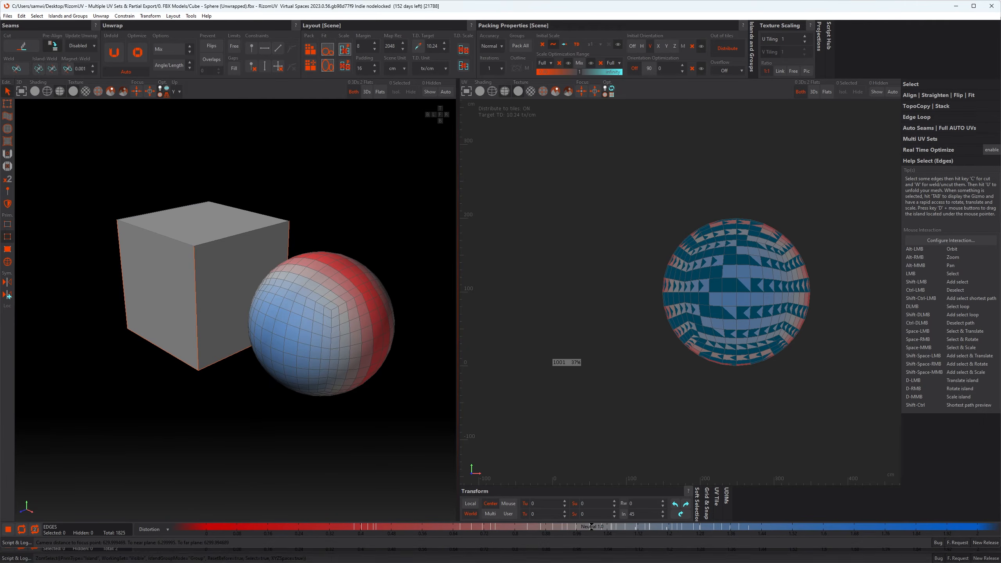
pyautogui.click(508, 513)
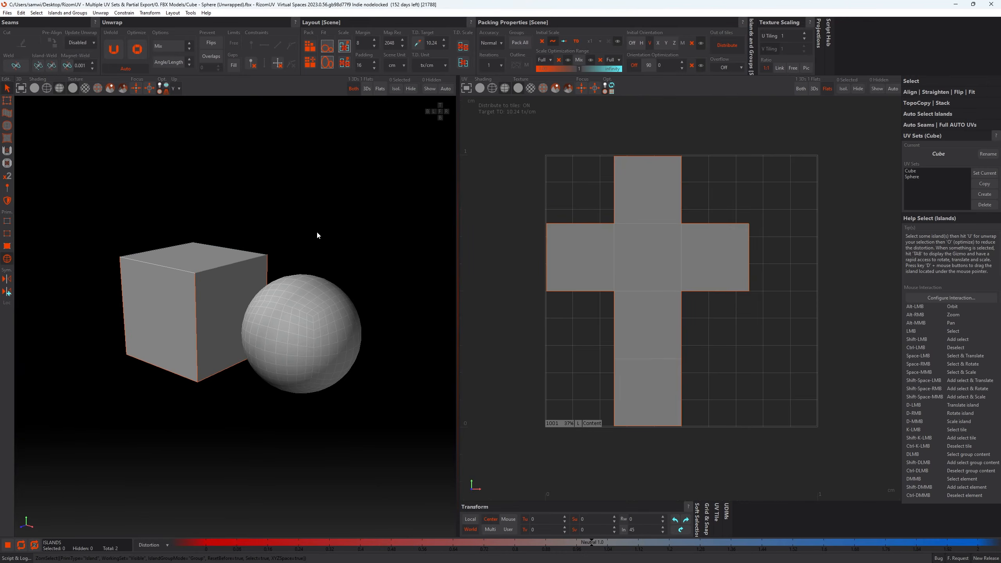
pyautogui.moveTo(552, 554)
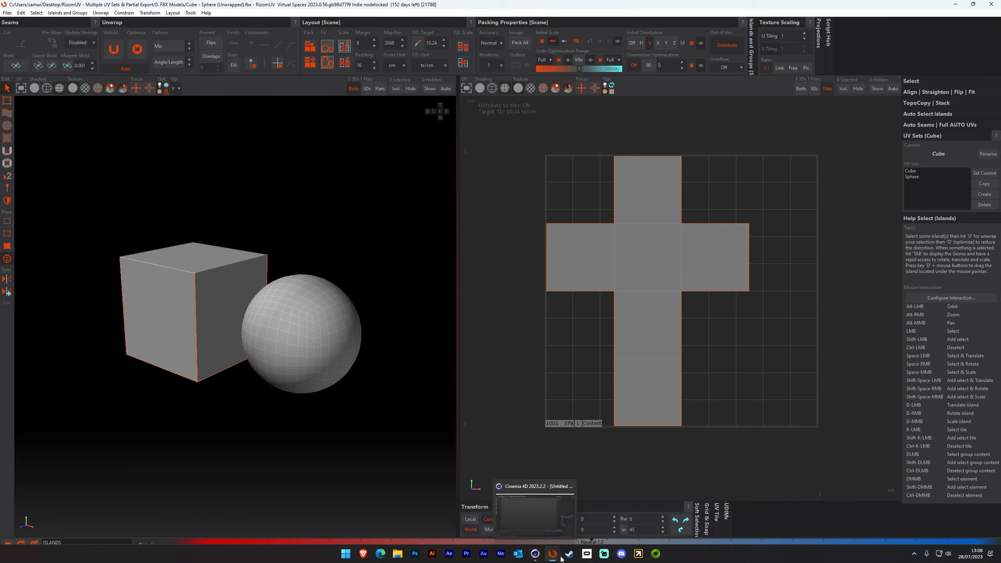
pyautogui.click(580, 520)
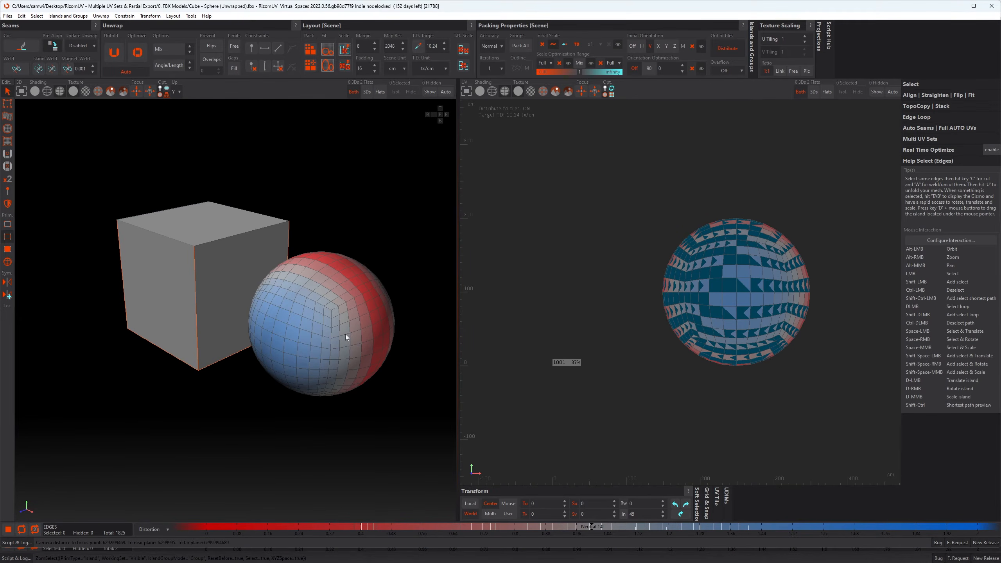
pyautogui.moveTo(346, 334)
pyautogui.keyDown('alt'); pyautogui.mouseDown()
pyautogui.moveTo(344, 314)
pyautogui.moveTo(349, 330)
pyautogui.mouseUp(); pyautogui.keyUp('alt')
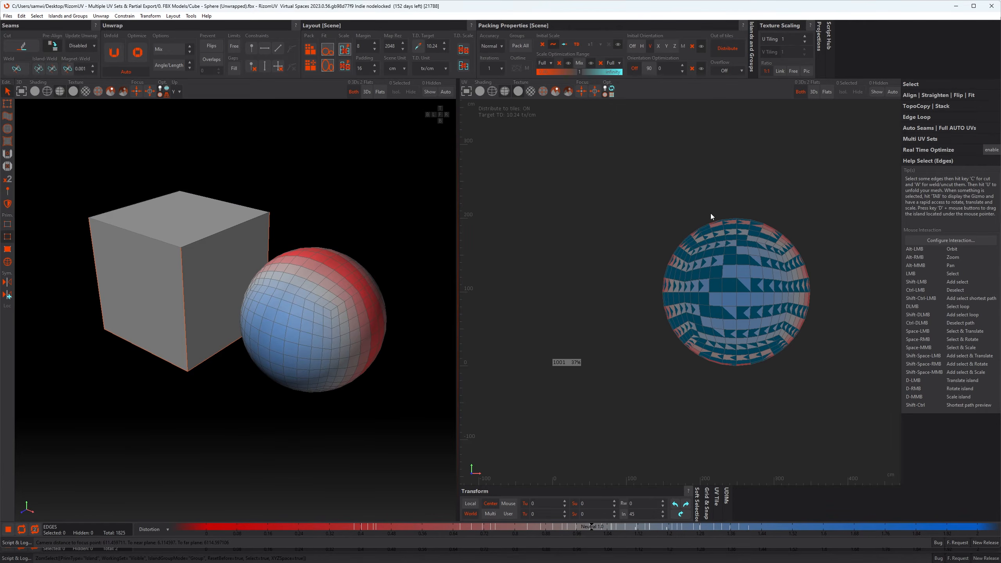
# - Expand the Multi UV Sets section, set Cube as the current UV set and inspect both models
pyautogui.click(929, 139)
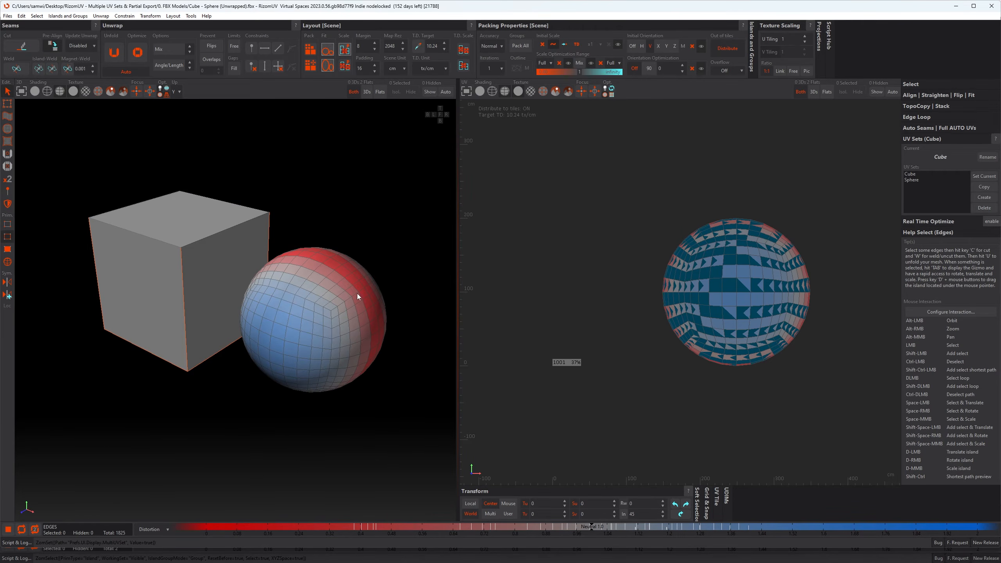
pyautogui.keyDown('alt'); pyautogui.moveTo(356, 293); pyautogui.dragTo(334, 292); pyautogui.keyUp('alt')
pyautogui.click(908, 174)
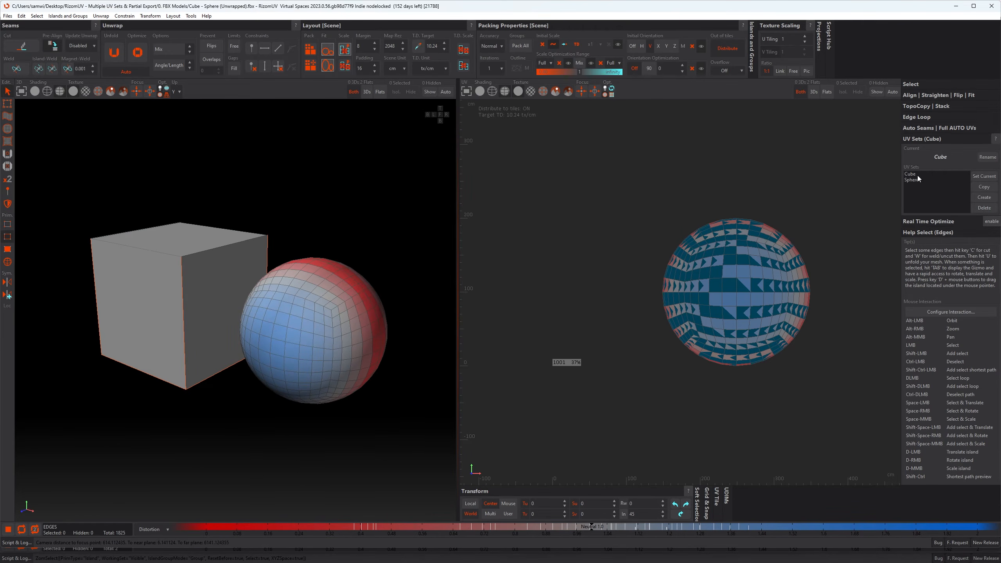
pyautogui.click(984, 176)
pyautogui.click(549, 278)
pyautogui.keyDown('alt'); pyautogui.moveTo(336, 310); pyautogui.dragTo(306, 356); pyautogui.keyUp('alt')
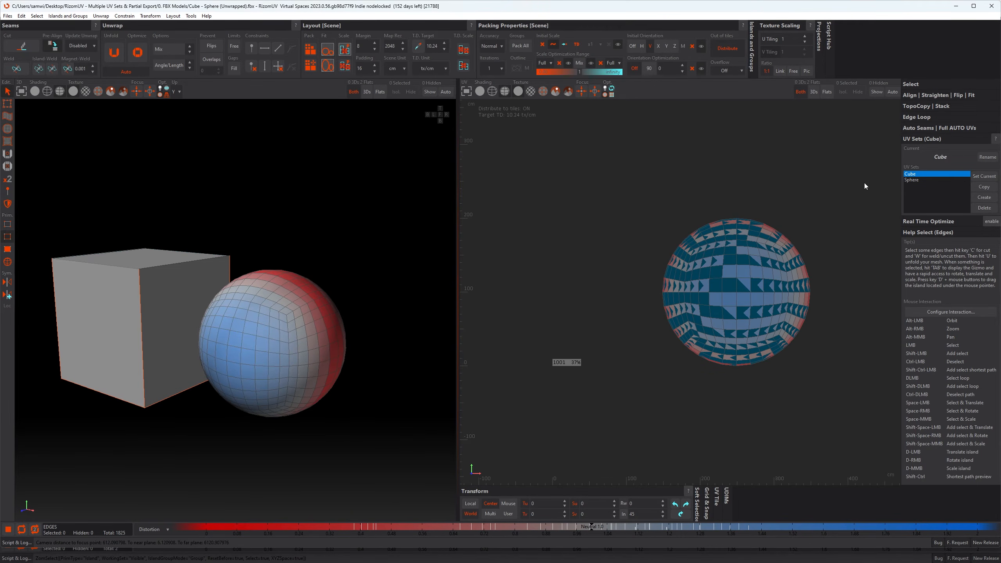
# - Make Sphere the current UV set to inspect the cube and sphere from several angles, and return to Cube
pyautogui.doubleClick(912, 180)
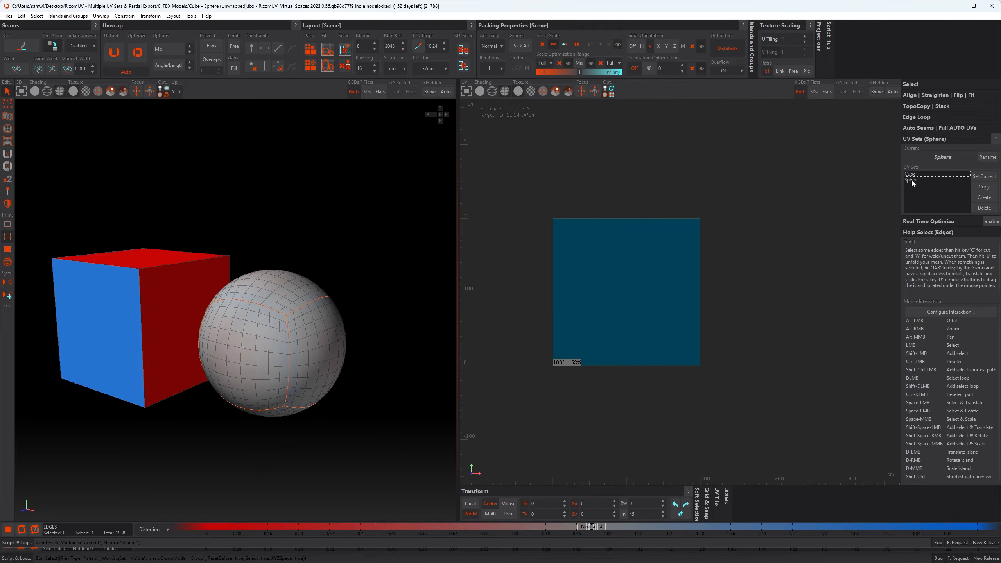
pyautogui.keyDown('alt'); pyautogui.moveTo(224, 311); pyautogui.dragTo(280, 318); pyautogui.keyUp('alt')
pyautogui.keyDown('alt'); pyautogui.moveTo(217, 303); pyautogui.dragTo(228, 306); pyautogui.keyUp('alt')
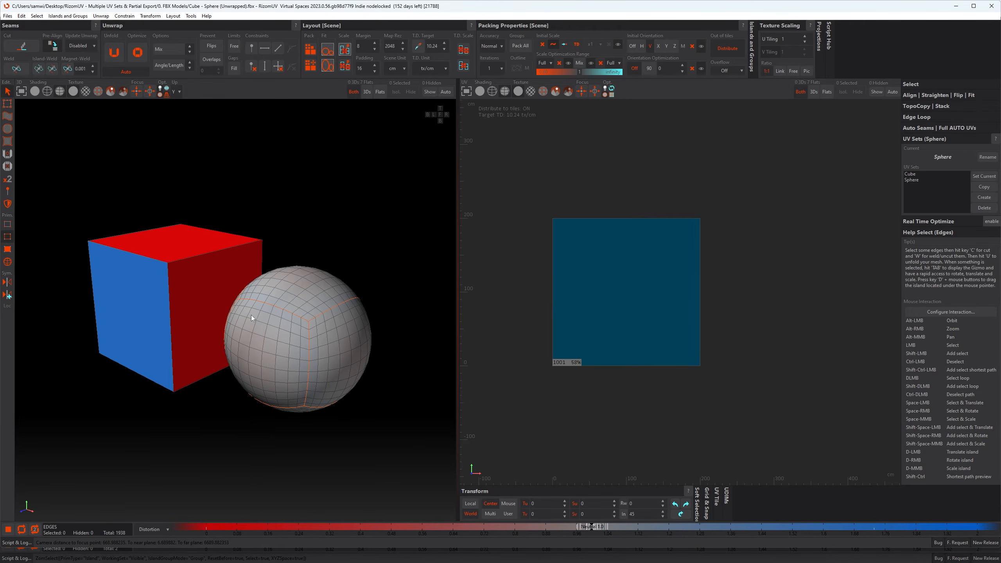
pyautogui.keyDown('alt'); pyautogui.moveTo(254, 343); pyautogui.dragTo(266, 339); pyautogui.keyUp('alt')
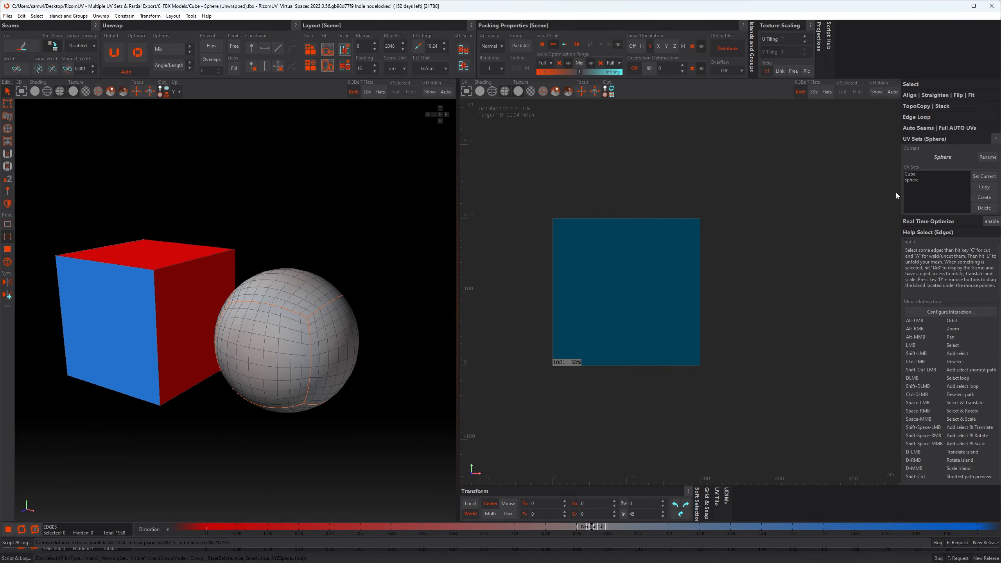
pyautogui.doubleClick(910, 174)
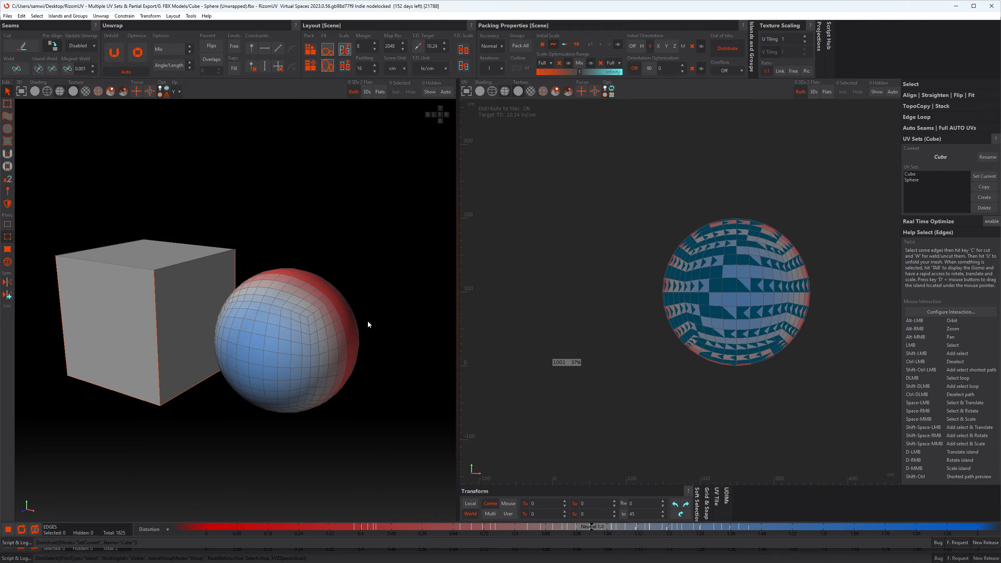
pyautogui.keyDown('alt'); pyautogui.moveTo(359, 357); pyautogui.dragTo(457, 336); pyautogui.keyUp('alt')
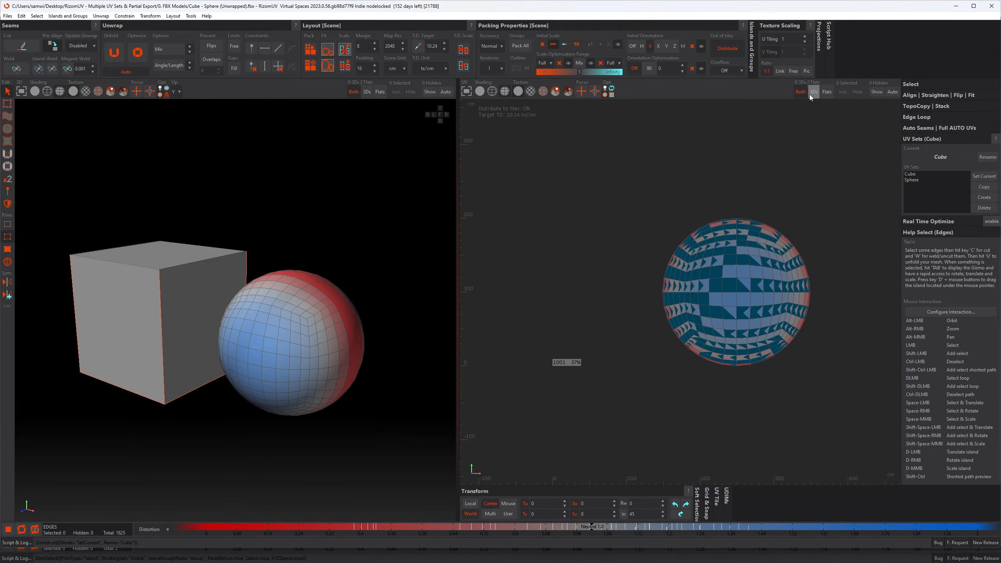
# - Compare the Sphere and Cube UV sets with the UV view limited to flat islands, and close the second RizomUV window
pyautogui.click(829, 95)
pyautogui.doubleClick(906, 180)
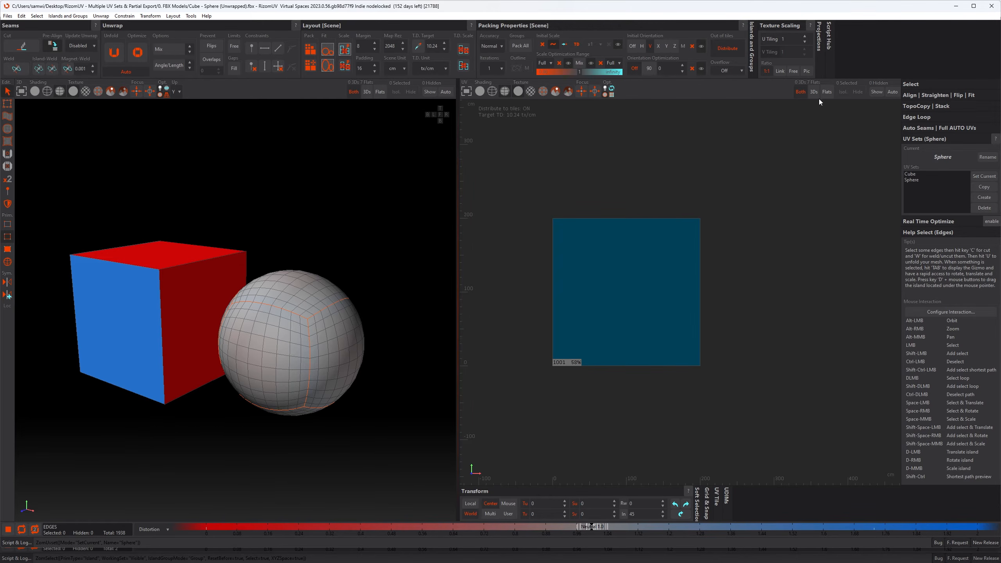
pyautogui.click(827, 92)
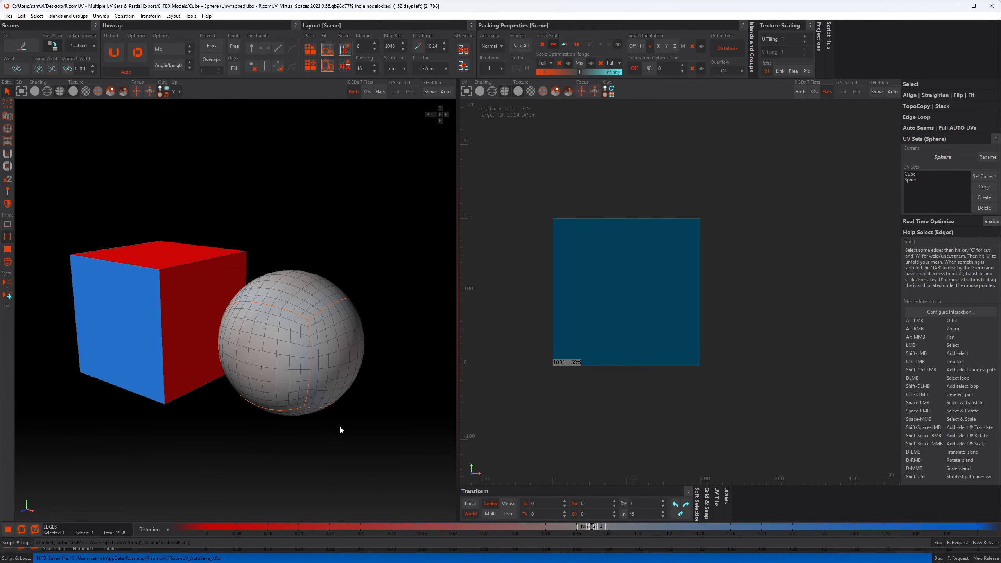
pyautogui.click(369, 394)
pyautogui.doubleClick(915, 175)
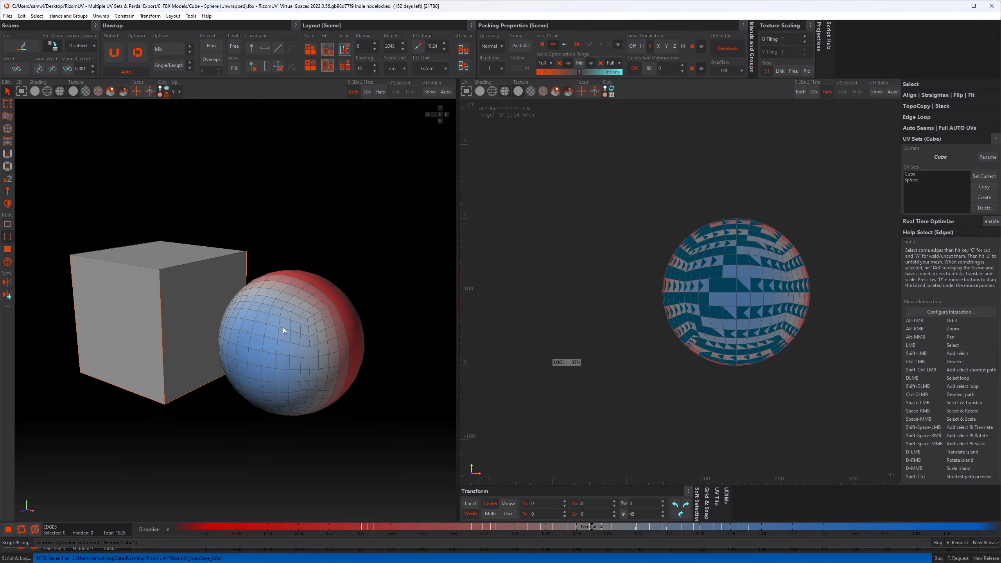
pyautogui.click(992, 5)
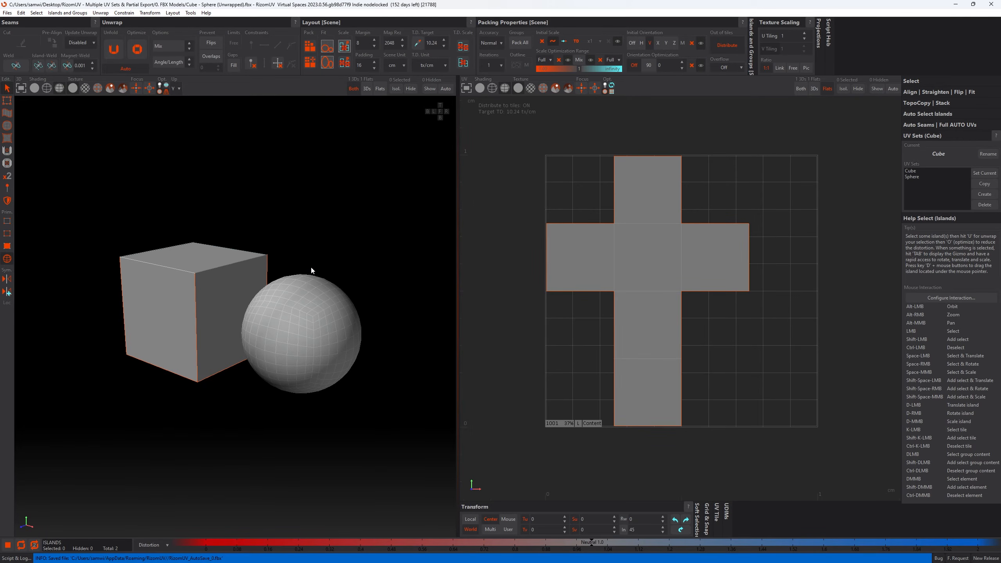
# - Enable the FBX partial UV sets option in the Import / Export preferences and close the preferences
pyautogui.click(20, 13)
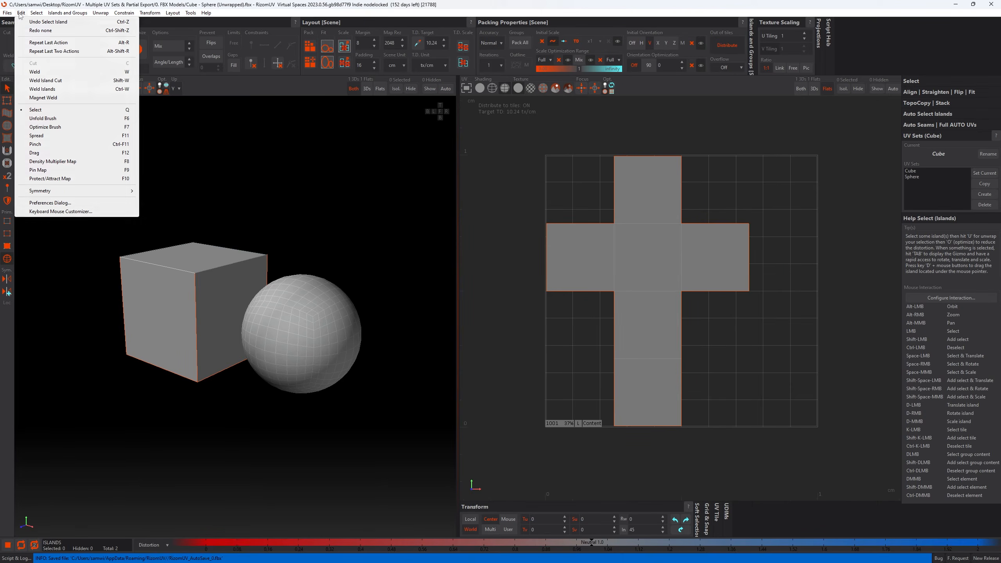
pyautogui.click(66, 203)
pyautogui.scroll(-15, 184, 133)
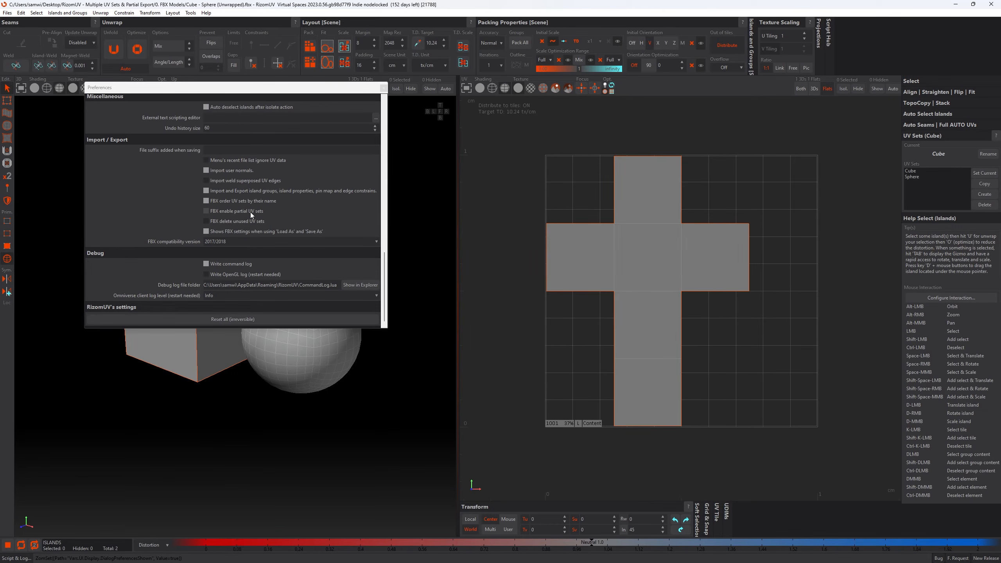
pyautogui.click(205, 212)
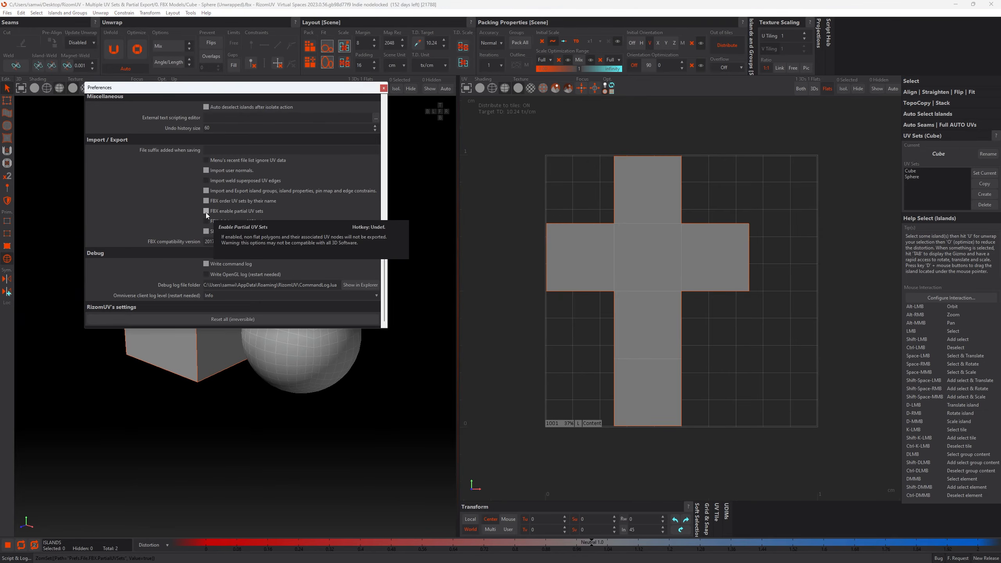
pyautogui.click(384, 88)
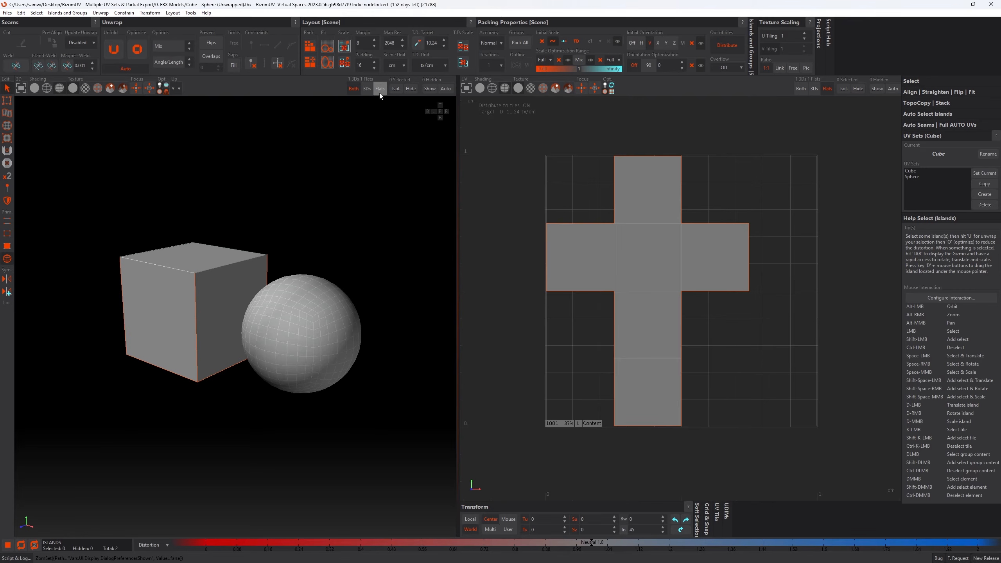
# - Open the Save As settings alongside the preferences, toggle FBX enable partial UV sets off and on again, and close the preferences
pyautogui.click(8, 13)
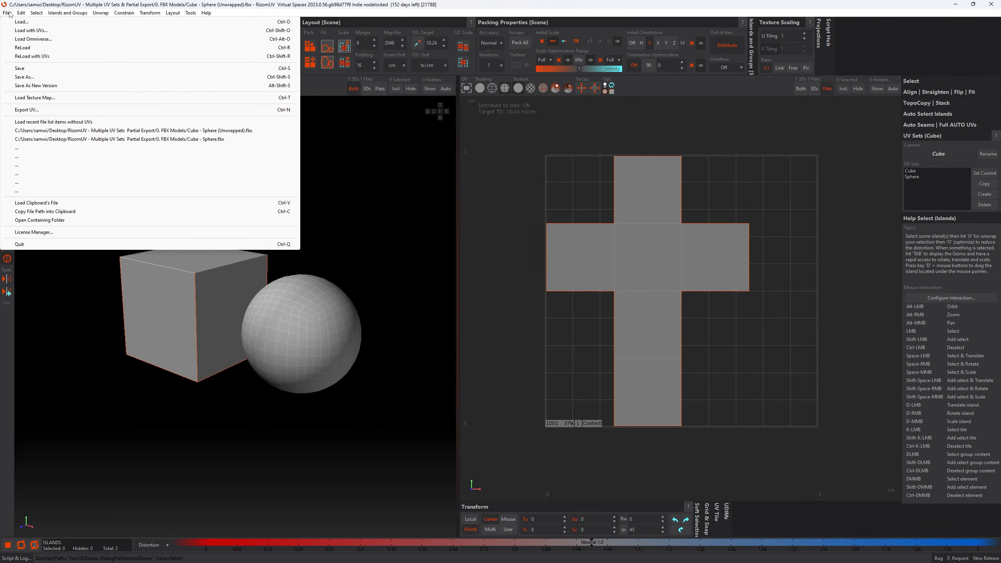
pyautogui.click(26, 78)
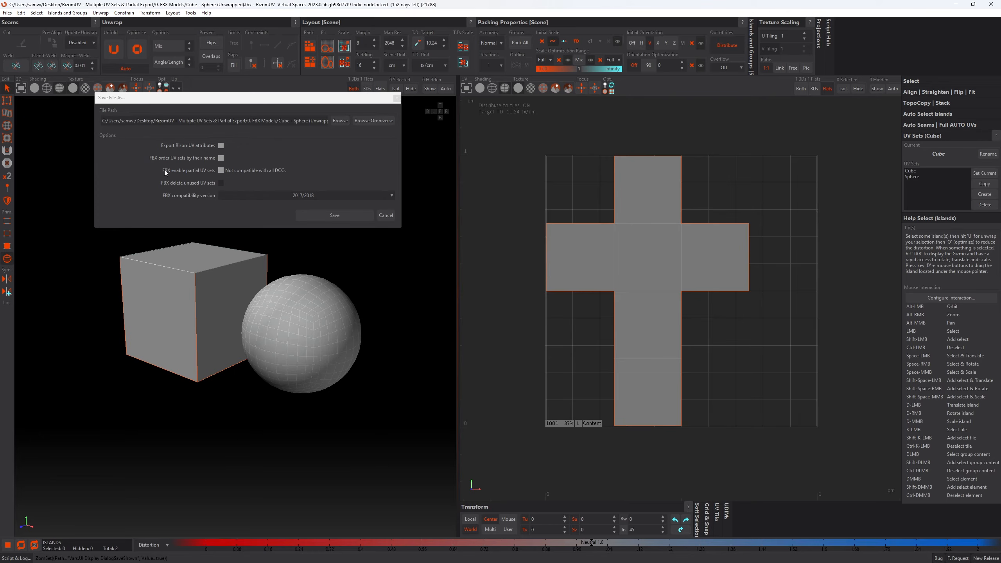
pyautogui.click(20, 14)
pyautogui.click(50, 203)
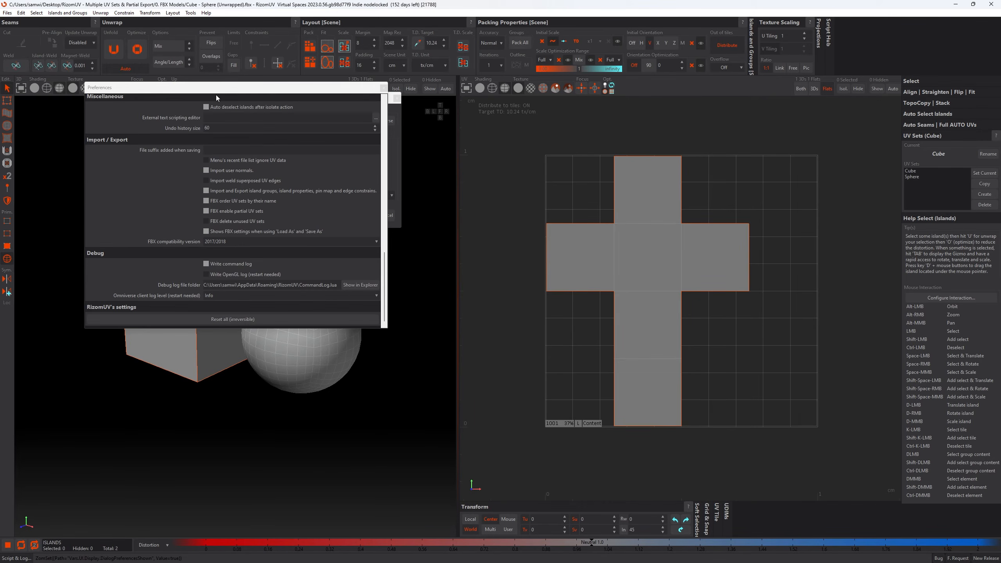
pyautogui.moveTo(228, 90); pyautogui.dragTo(585, 102)
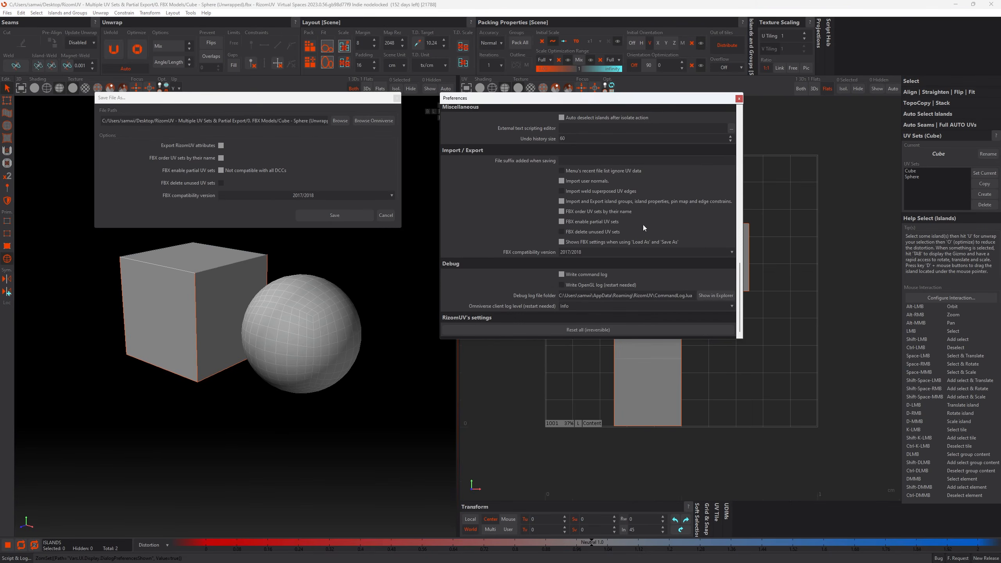
pyautogui.click(561, 224)
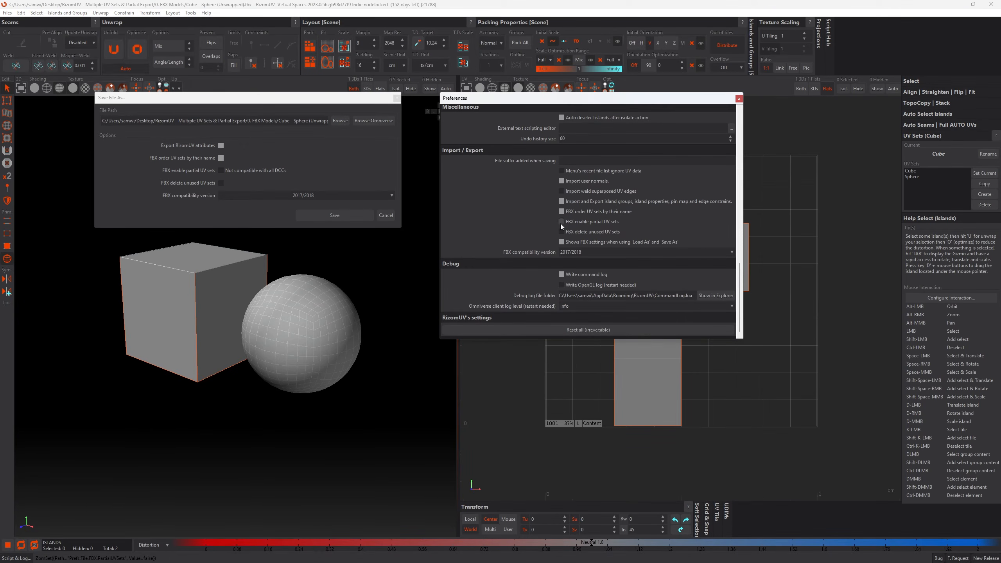
pyautogui.click(222, 170)
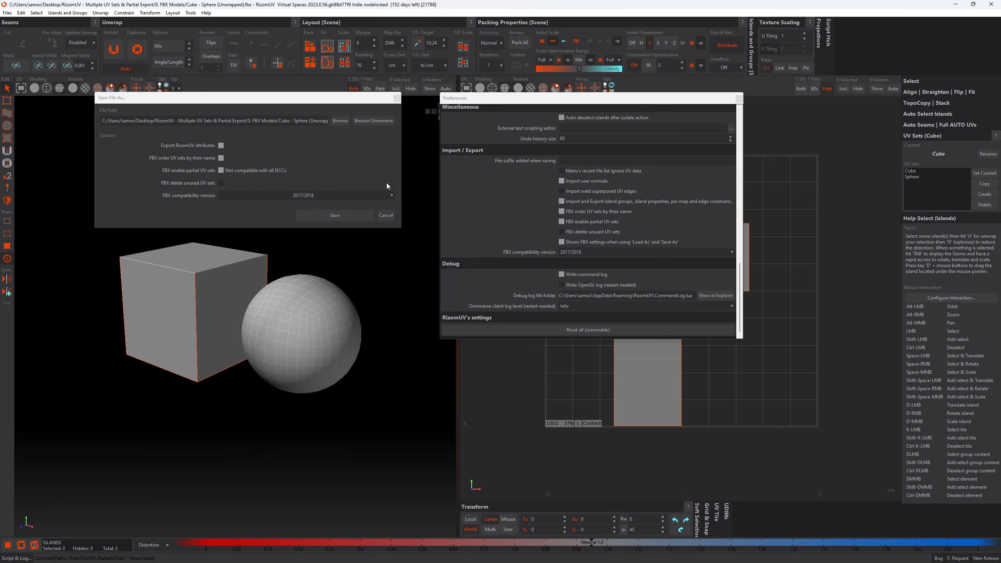
pyautogui.click(739, 98)
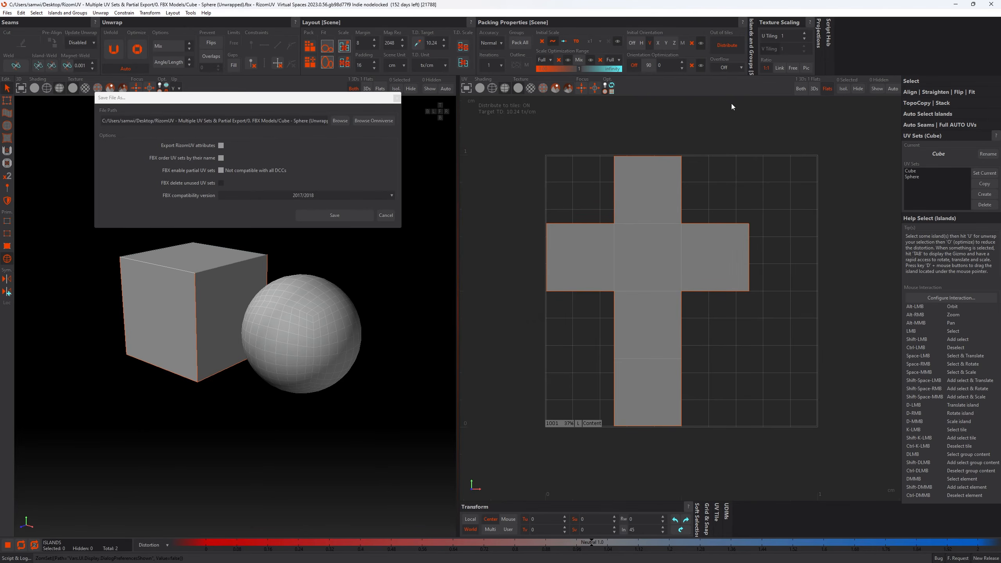
# - Save the scene as Cube - Sphere (Unwrapped).fbx with FBX partial UV sets enabled and 2017/2018 compatibility
pyautogui.moveTo(292, 121); pyautogui.dragTo(381, 124)
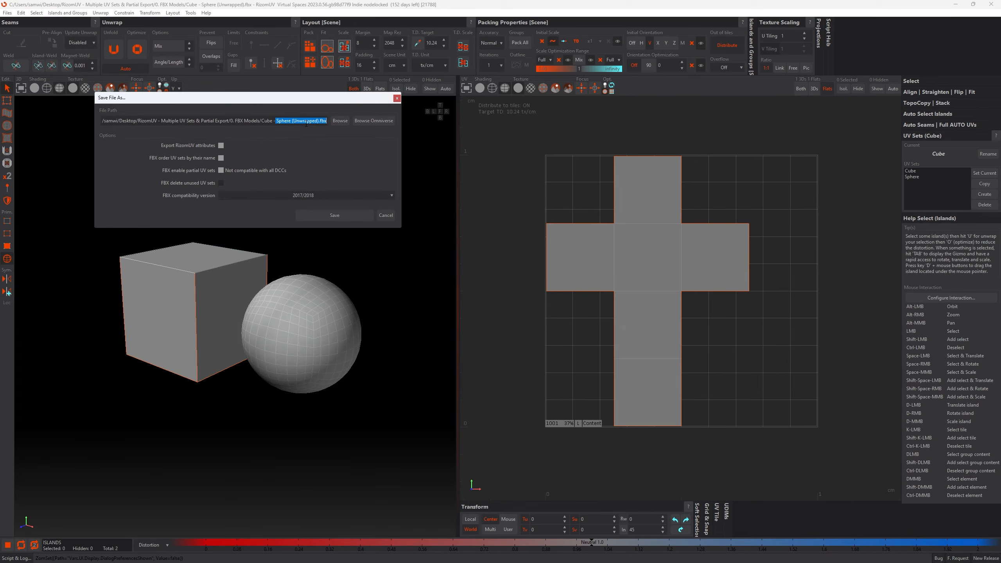
pyautogui.click(341, 143)
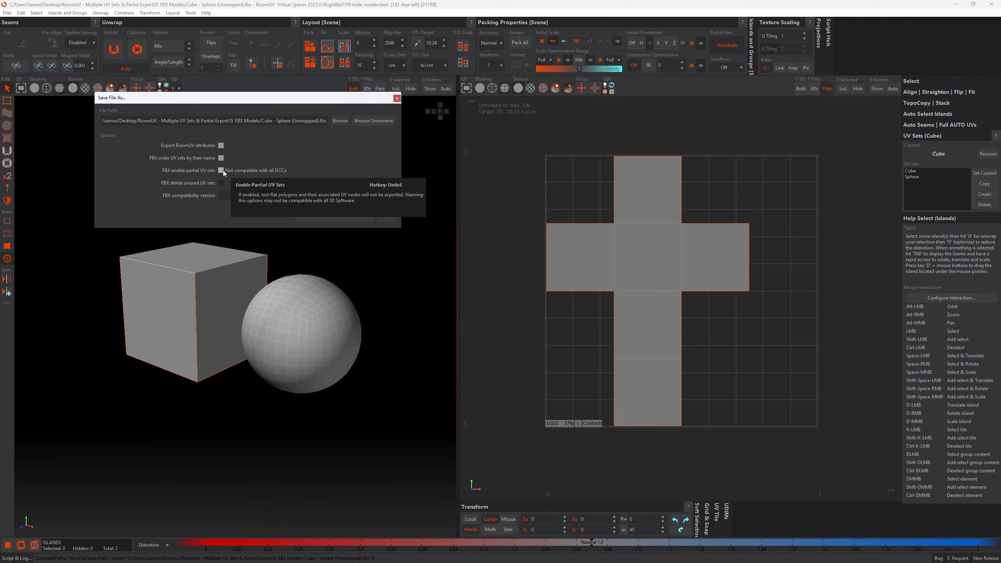
pyautogui.click(297, 218)
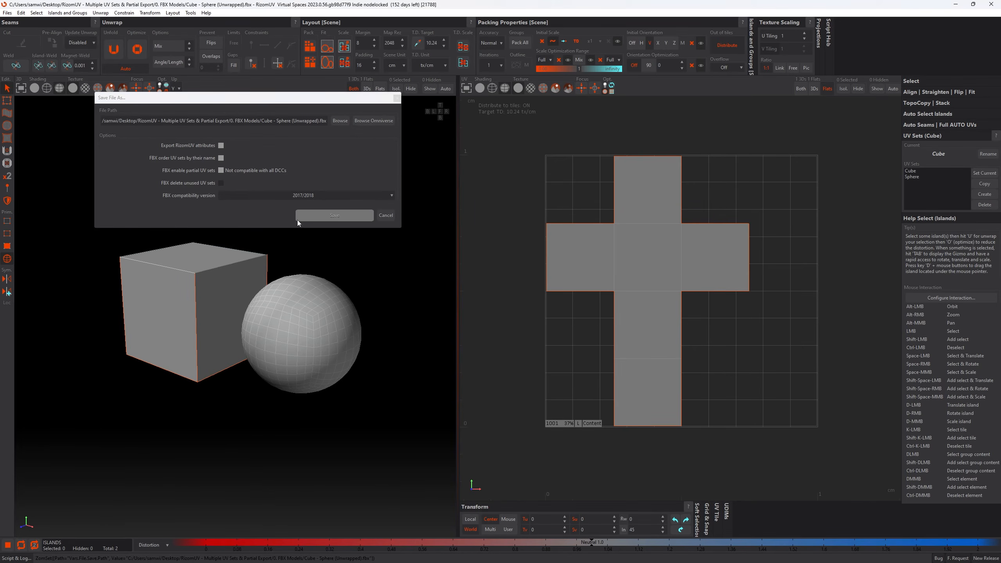
pyautogui.click(343, 217)
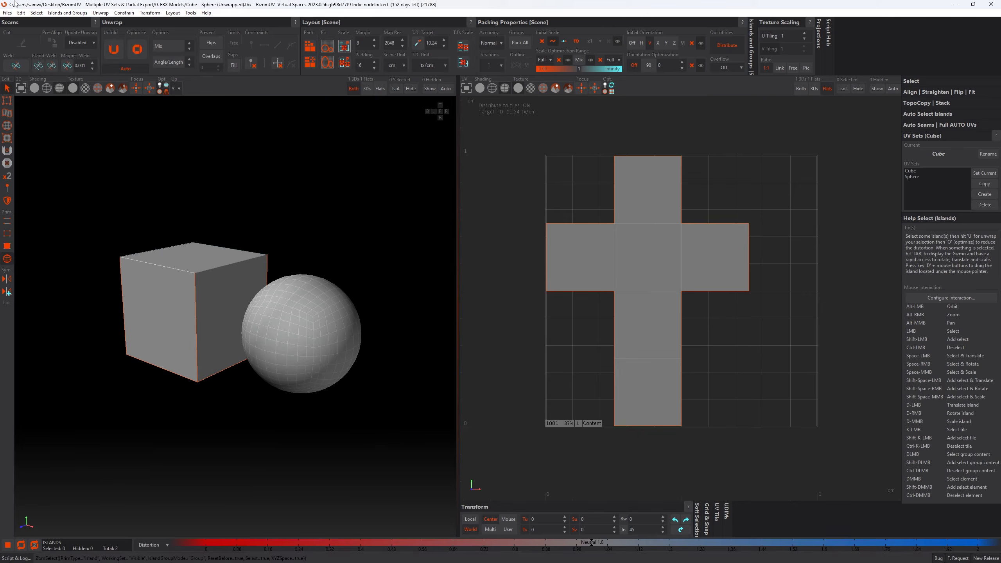
# - Load Cube - Sphere (Unwrapped).fbx with its UVs, discarding unsaved changes and accepting the FBX import settings
pyautogui.click(7, 12)
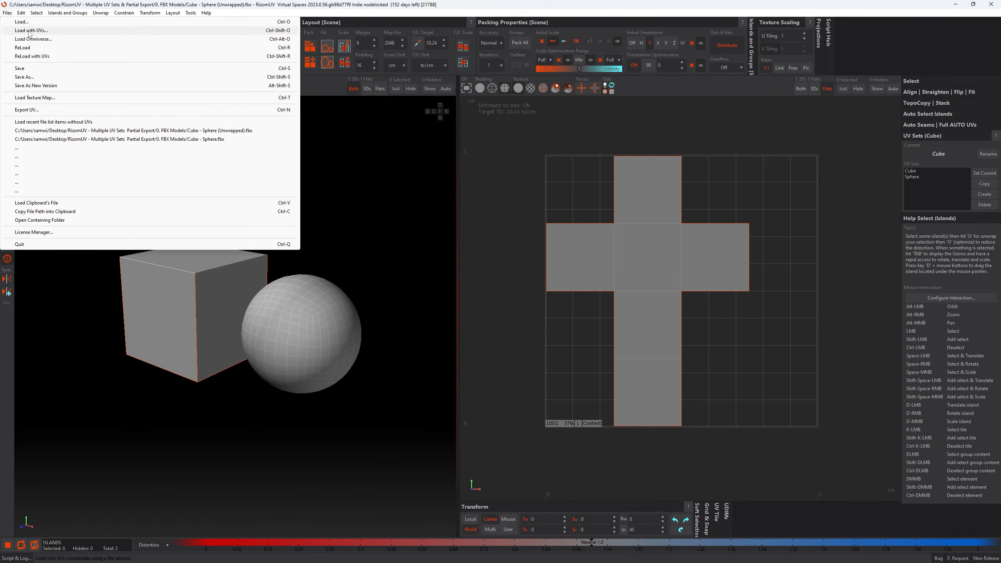
pyautogui.click(29, 31)
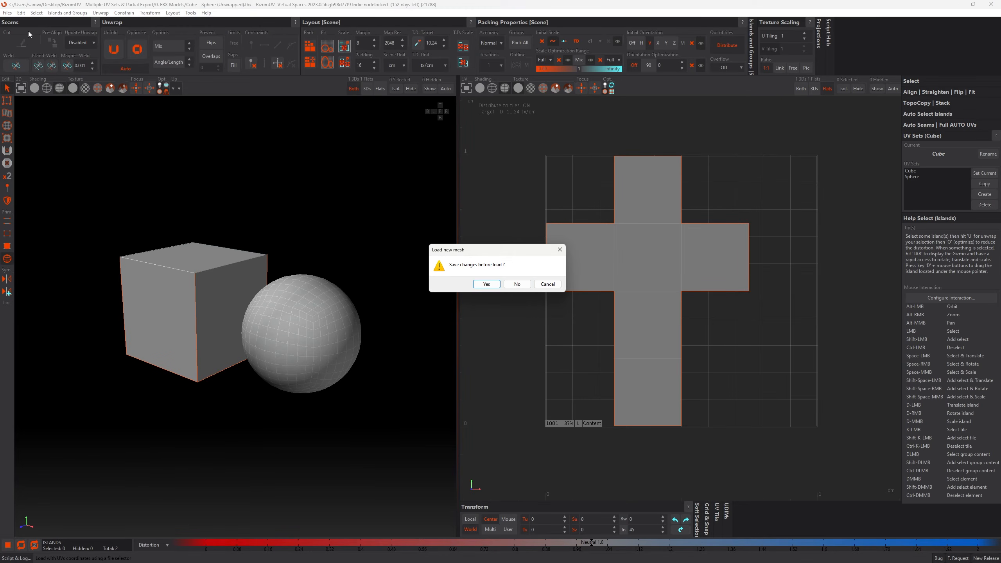
pyautogui.click(517, 284)
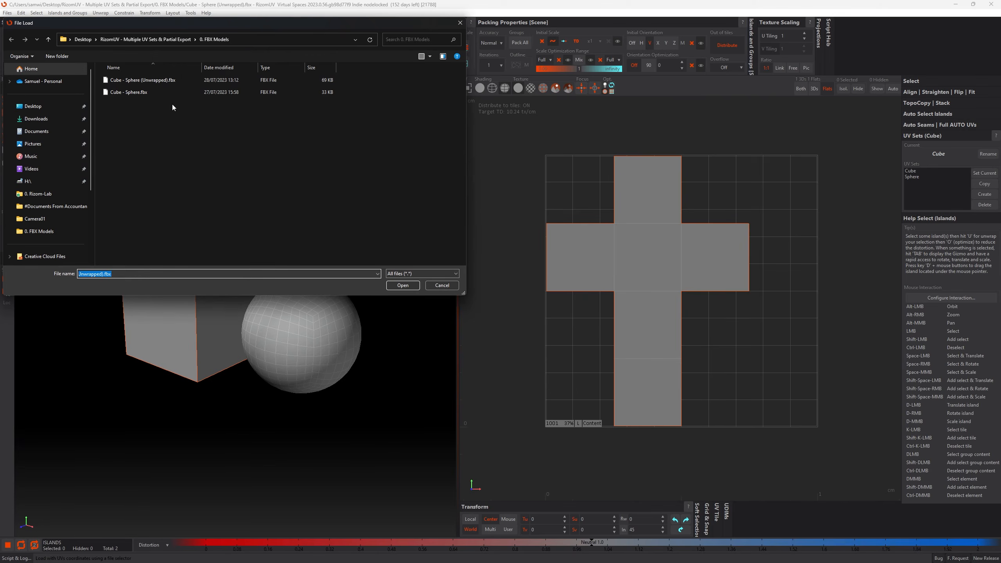
pyautogui.doubleClick(155, 81)
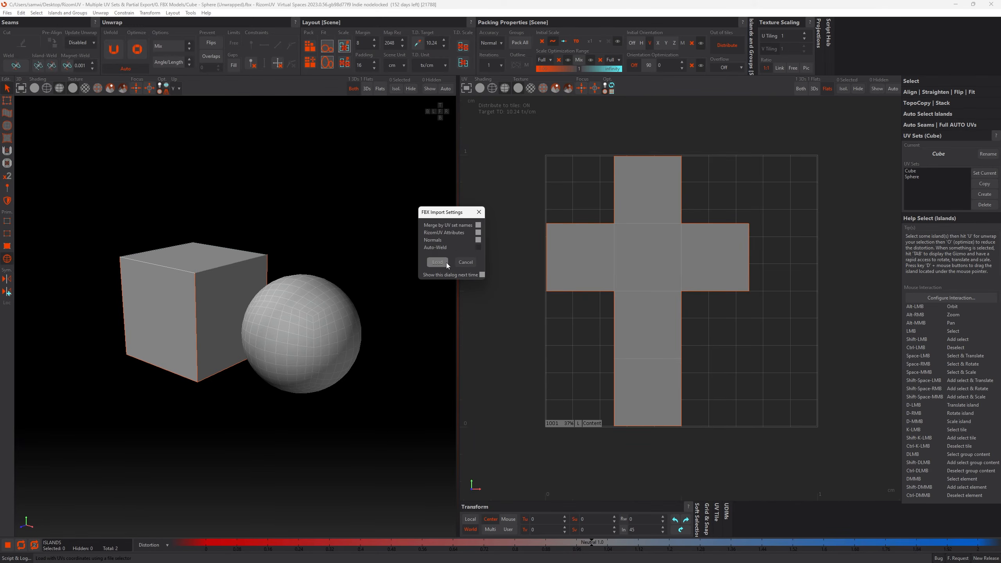
pyautogui.click(440, 262)
# - Inspect the reloaded models and the sphere's unflattened geometry in the UV view, and limit that view to flat islands
pyautogui.keyDown('alt'); pyautogui.moveTo(343, 249); pyautogui.dragTo(400, 287); pyautogui.keyUp('alt')
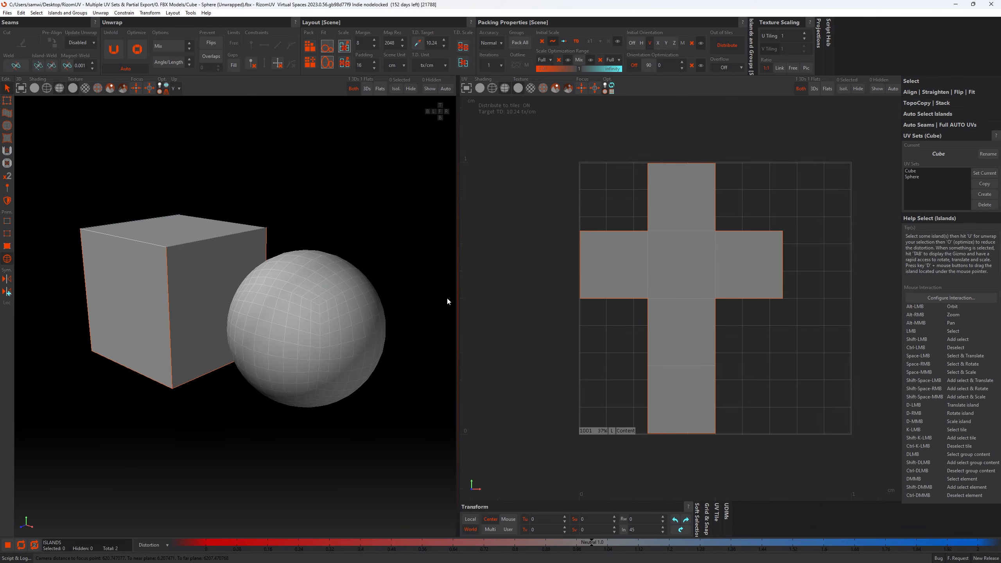
pyautogui.scroll(-15, 578, 225)
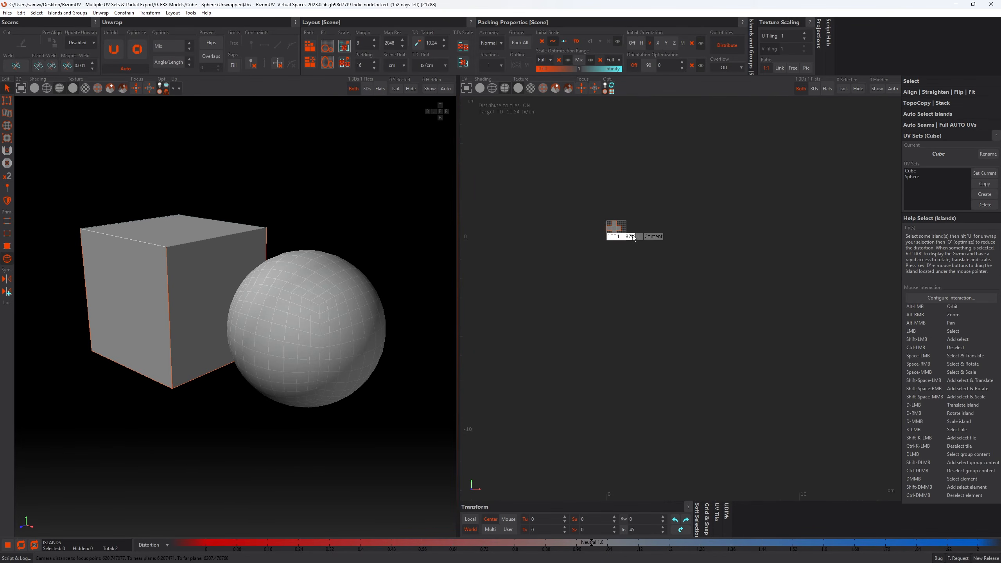
pyautogui.scroll(-6, 668, 236)
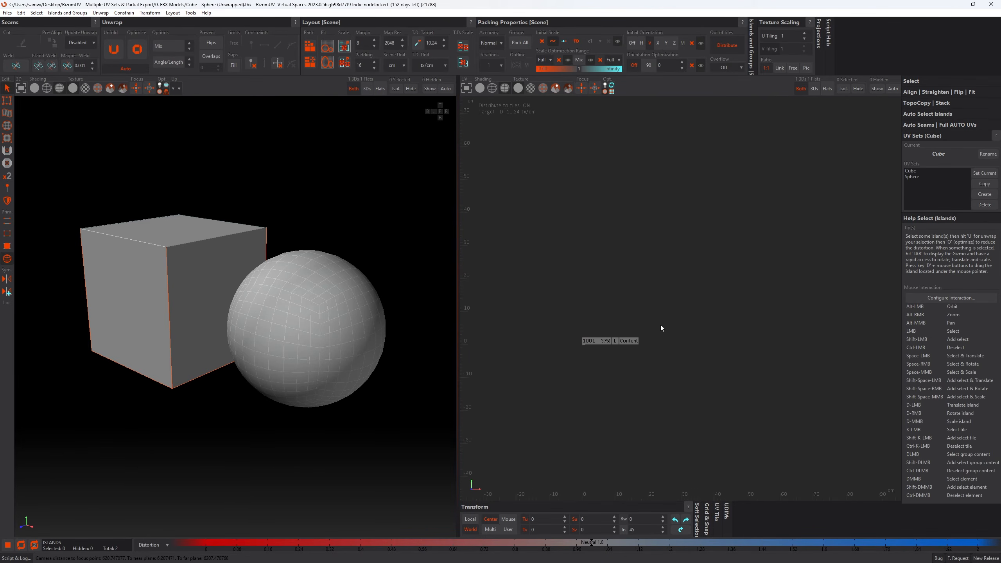
pyautogui.keyDown('alt'); pyautogui.moveTo(795, 317); pyautogui.dragTo(655, 362, button='middle'); pyautogui.keyUp('alt')
pyautogui.scroll(-3, 701, 346)
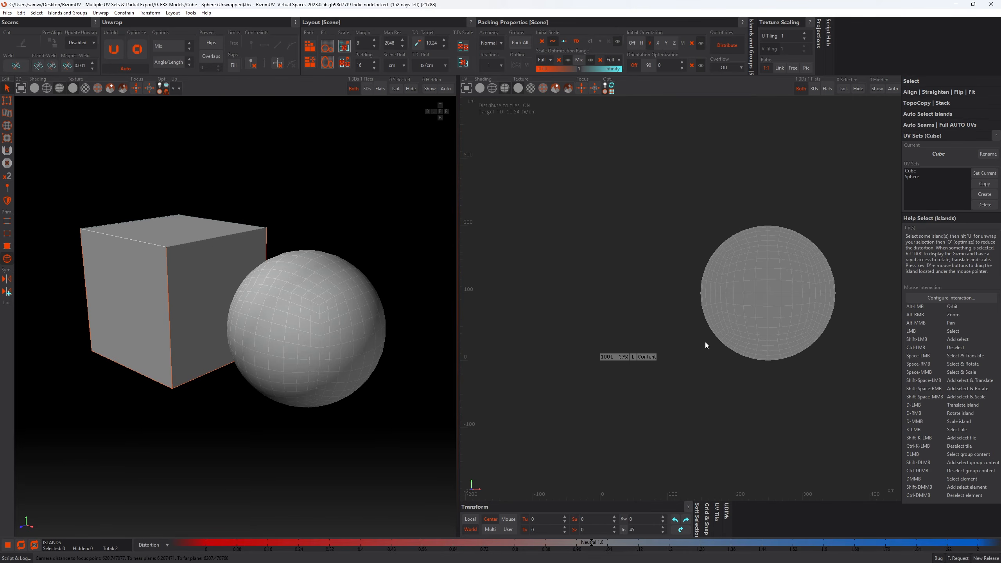
pyautogui.keyDown('alt'); pyautogui.moveTo(716, 335); pyautogui.dragTo(694, 344, button='middle'); pyautogui.keyUp('alt')
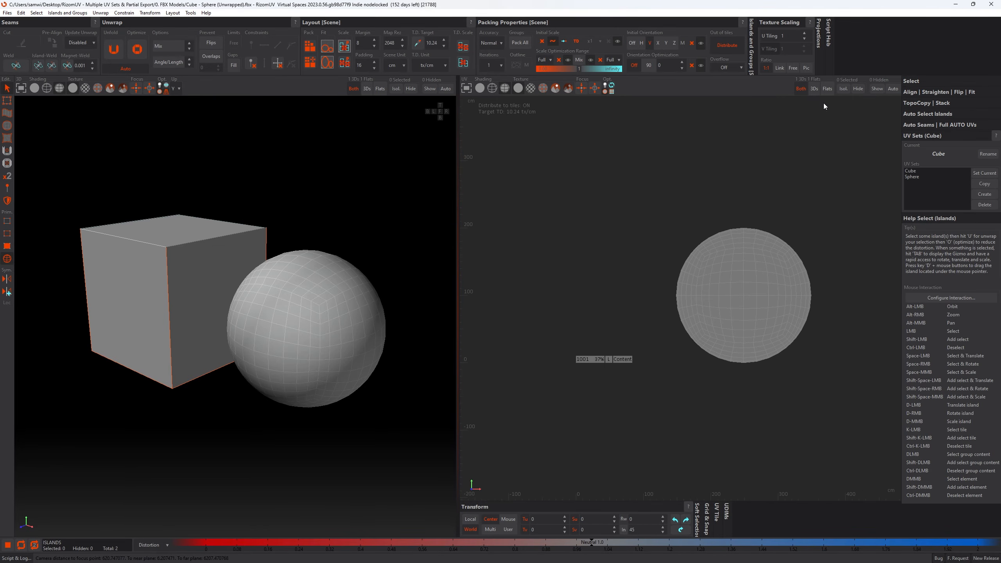
pyautogui.click(830, 90)
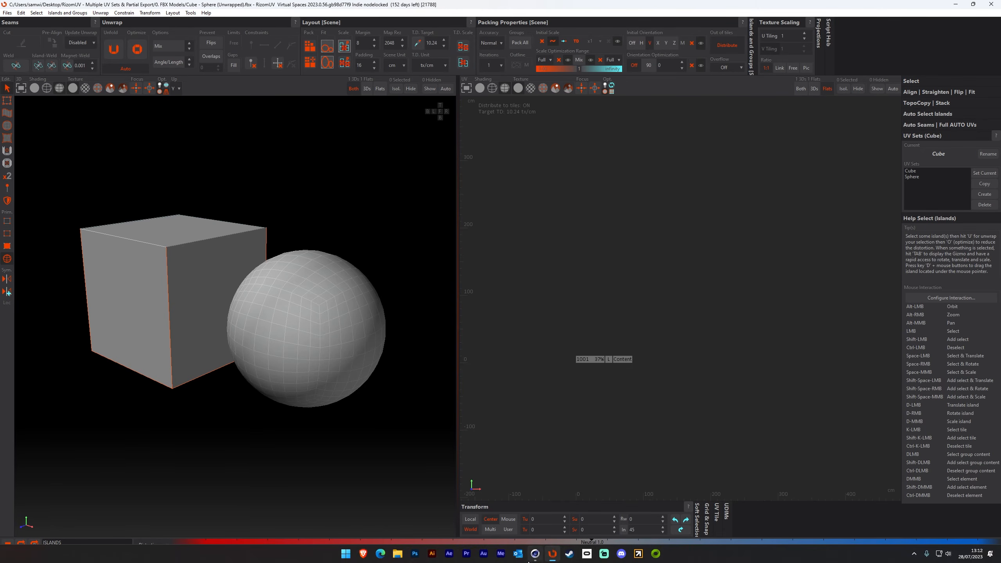
# - Switch to Cinema 4D, merge Cube - Sphere (Unwrapped).fbx from the 0. FBX Models folder, and show it in the UV Edit layout
pyautogui.click(535, 557)
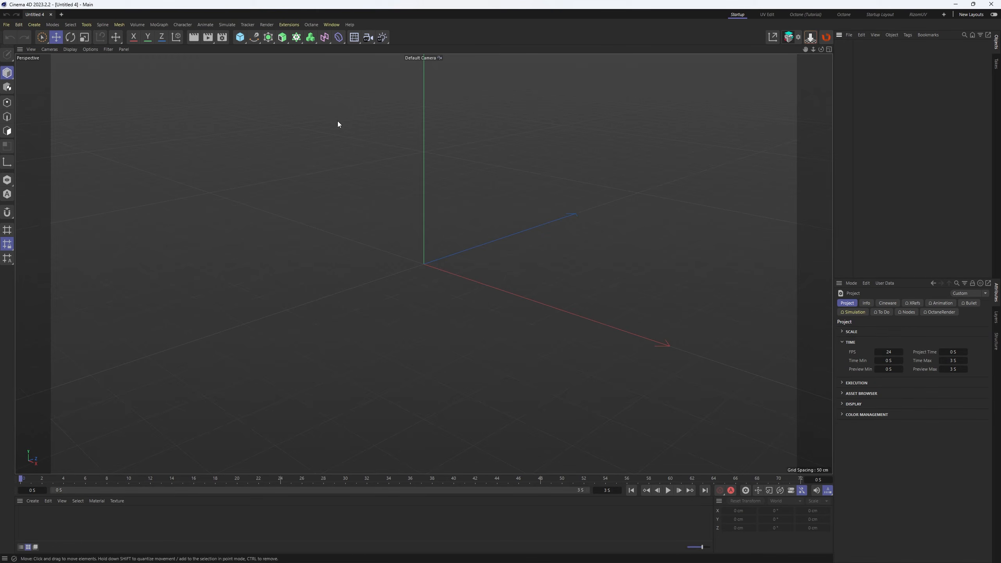
pyautogui.click(849, 36)
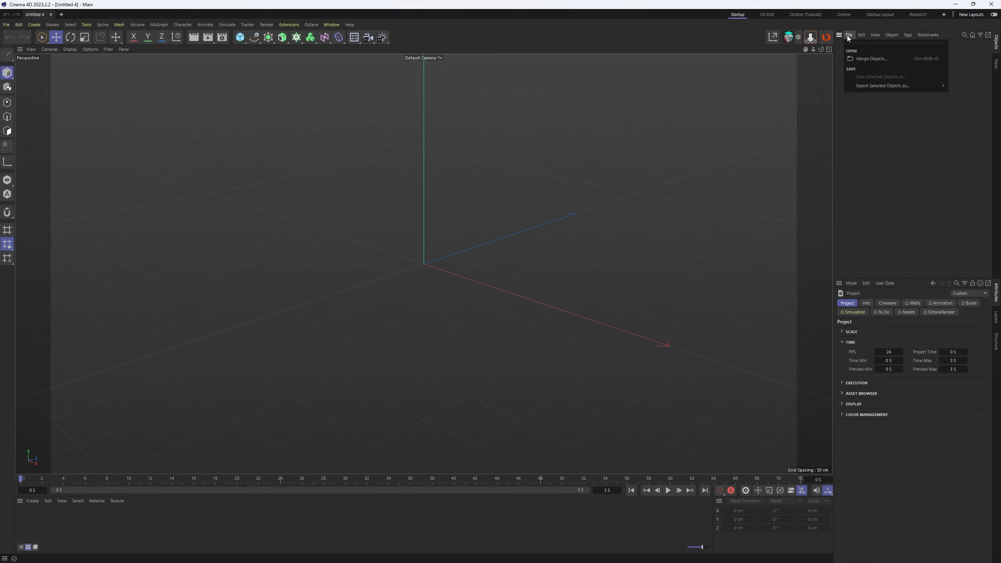
pyautogui.click(870, 60)
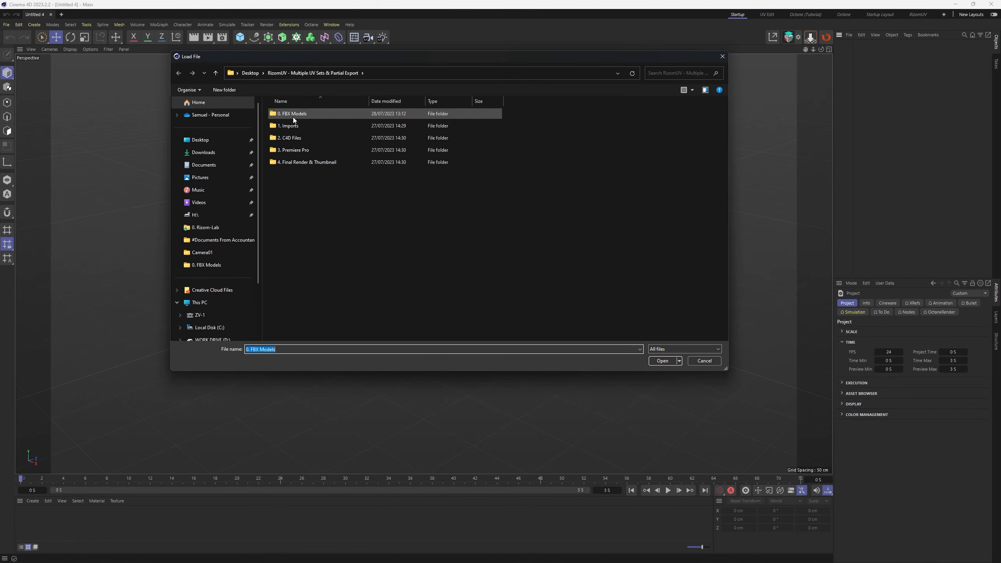
pyautogui.doubleClick(292, 114)
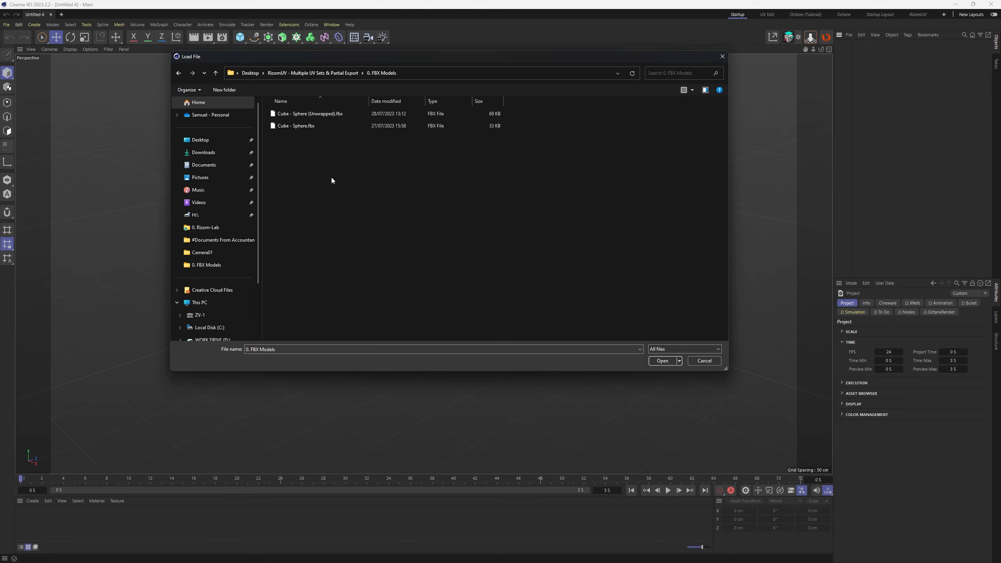
pyautogui.doubleClick(321, 113)
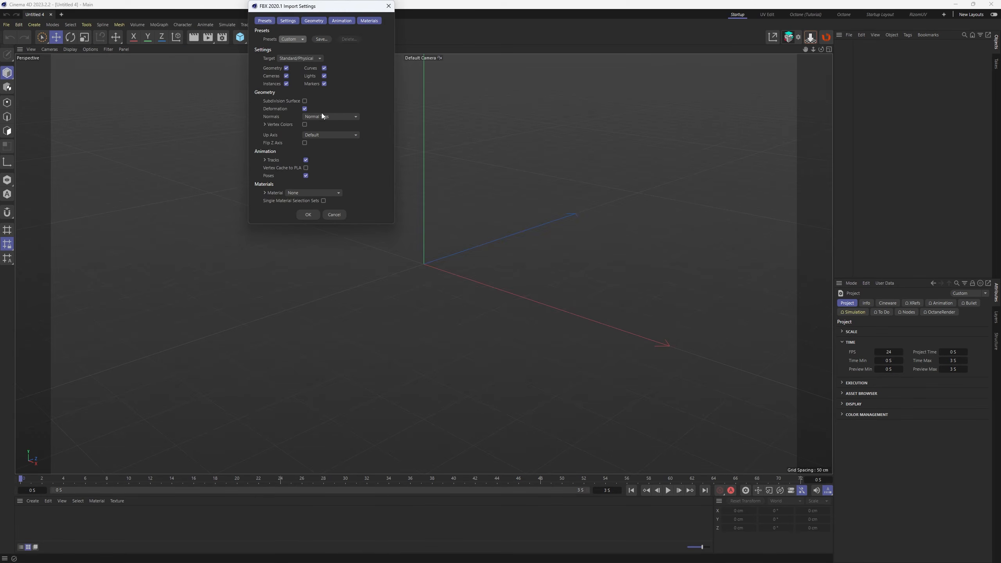
pyautogui.click(308, 215)
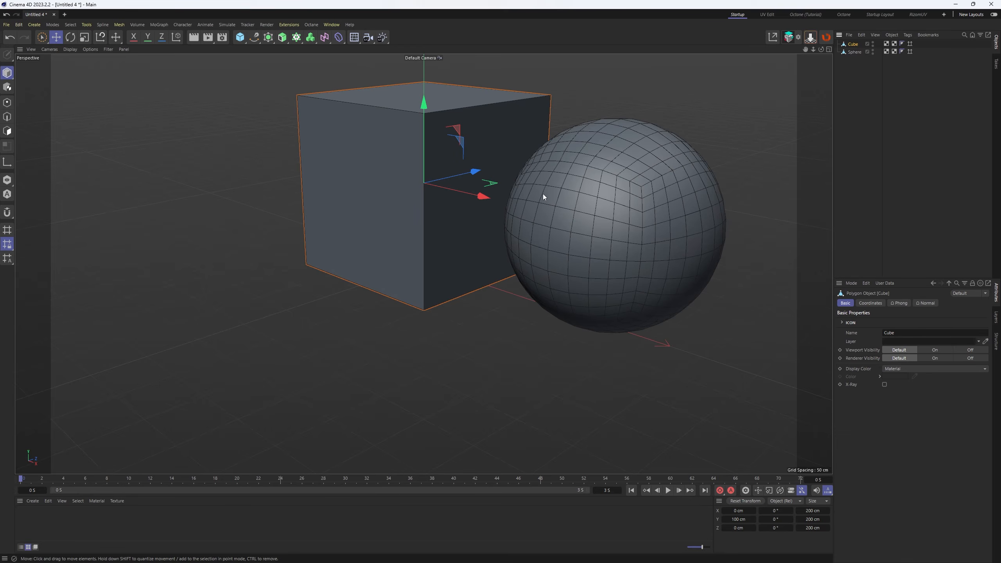
pyautogui.click(767, 15)
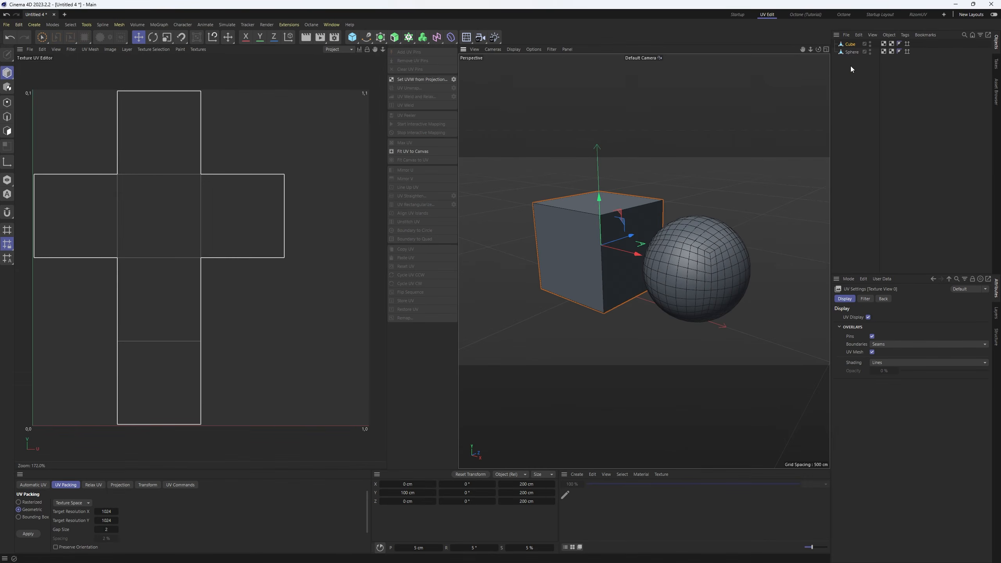
pyautogui.click(867, 91)
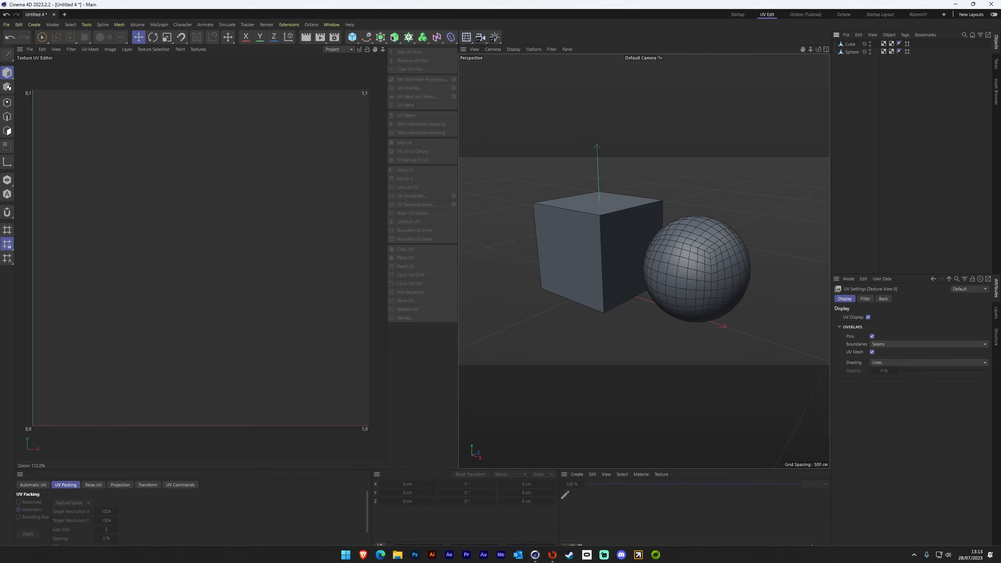
# - Switch back to RizomUV and frame the Cube UV set's islands in the UV view
pyautogui.click(552, 553)
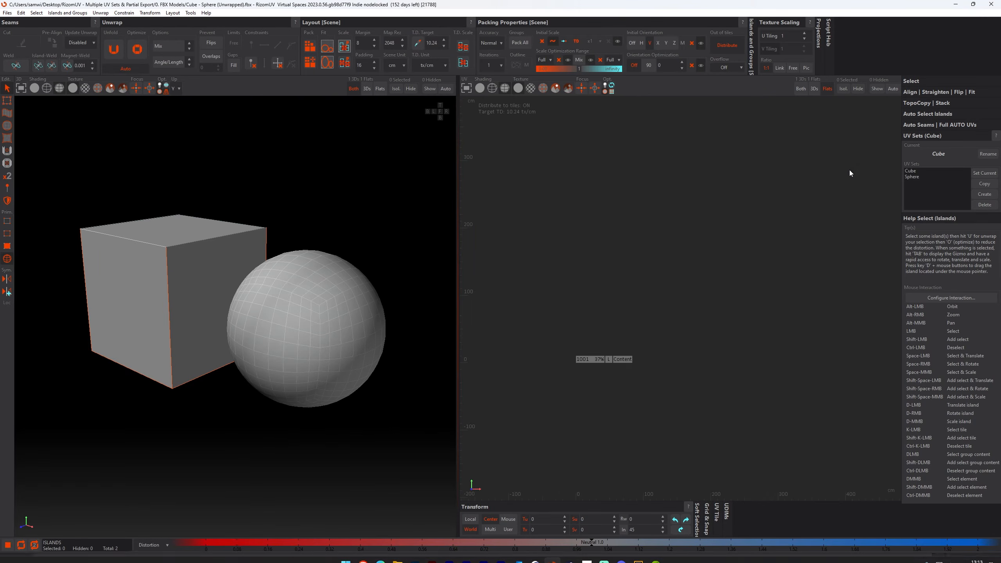
pyautogui.doubleClick(917, 171)
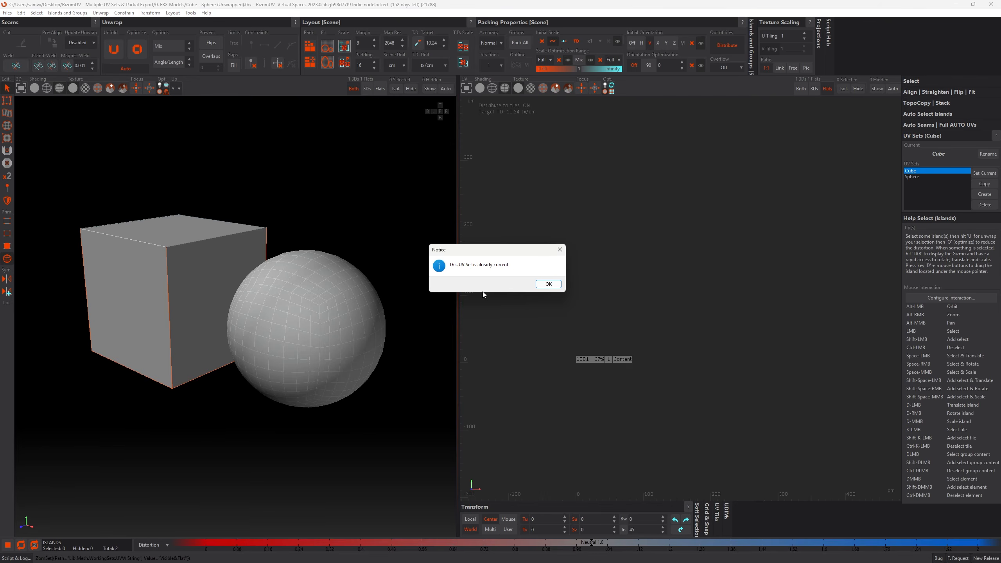
pyautogui.click(548, 283)
pyautogui.press('f')
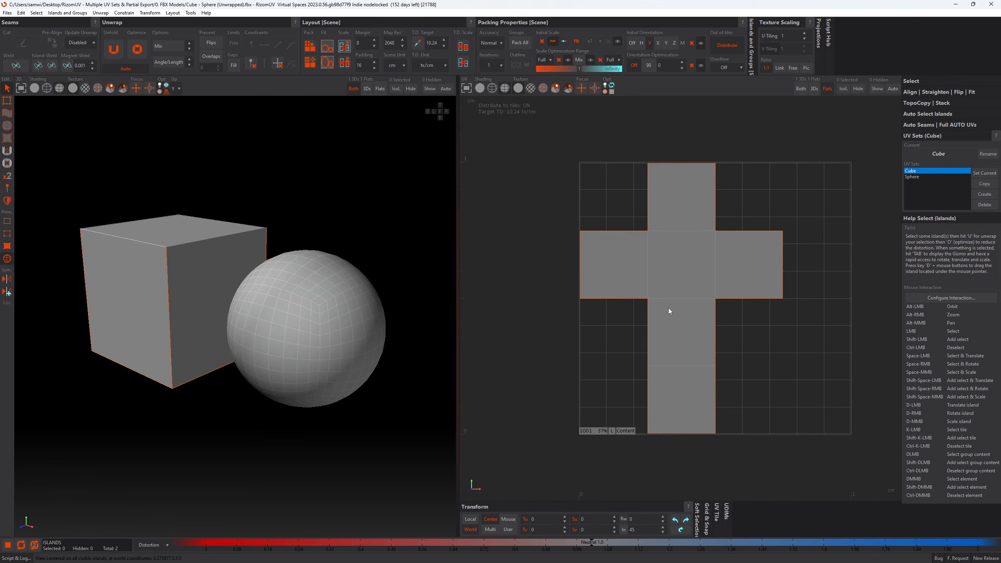
# - Make Sphere the current UV set and frame only its flat islands in the UV view
pyautogui.doubleClick(913, 177)
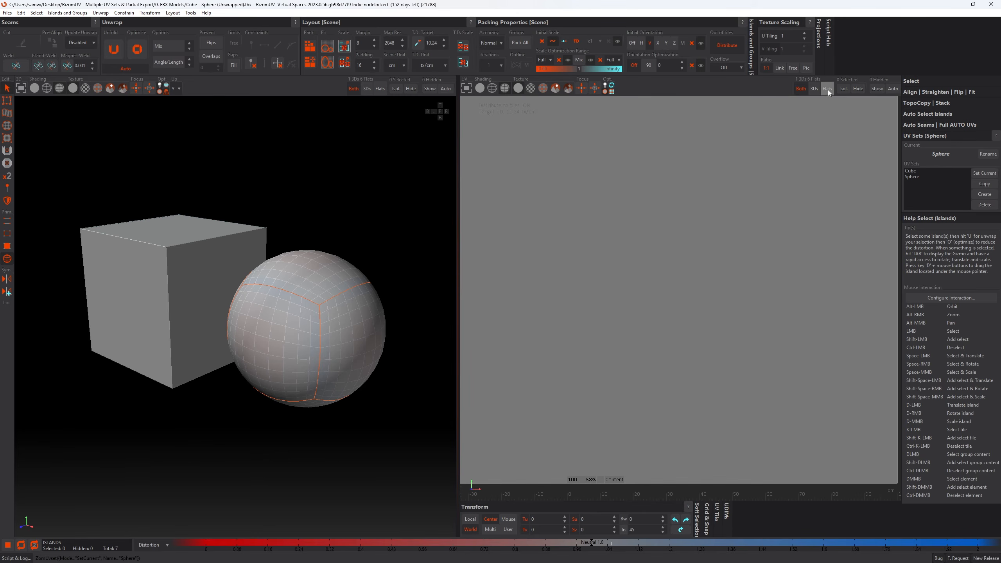
pyautogui.click(827, 89)
pyautogui.press('f')
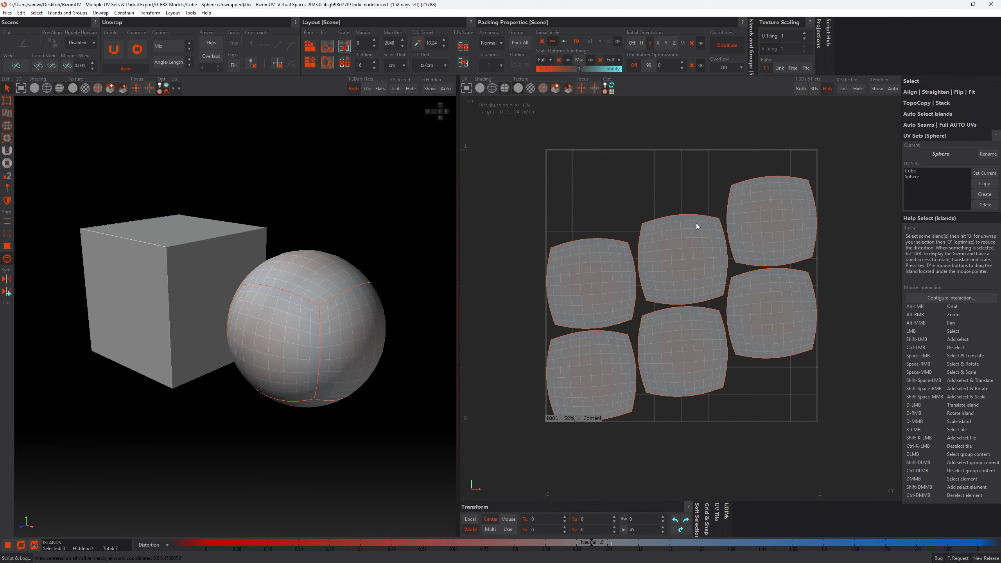
pyautogui.moveTo(542, 556)
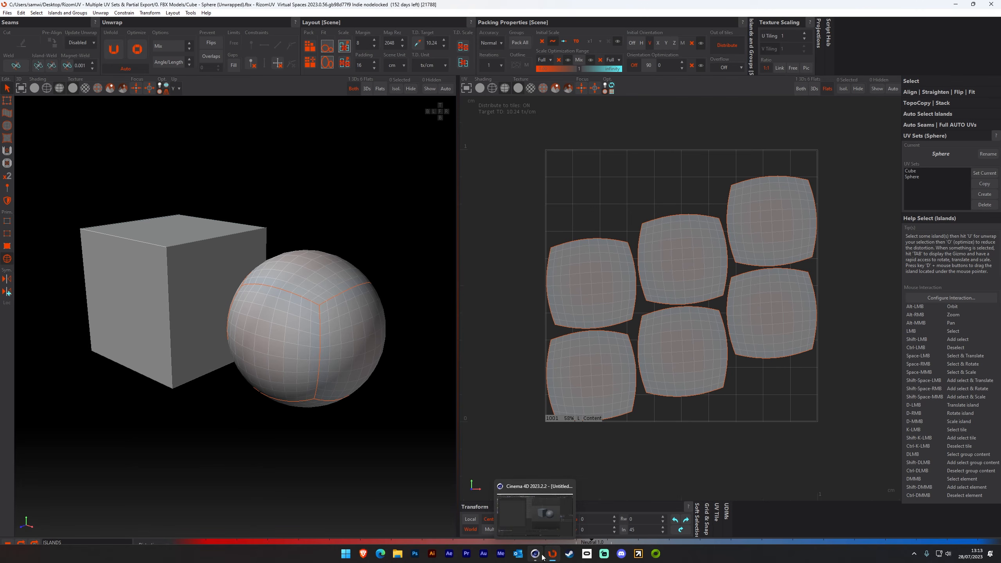
# - Switch to Cinema 4D and inspect the cube's two UVW tags, Cube and Sphere, in the Texture UV Editor
pyautogui.click(536, 553)
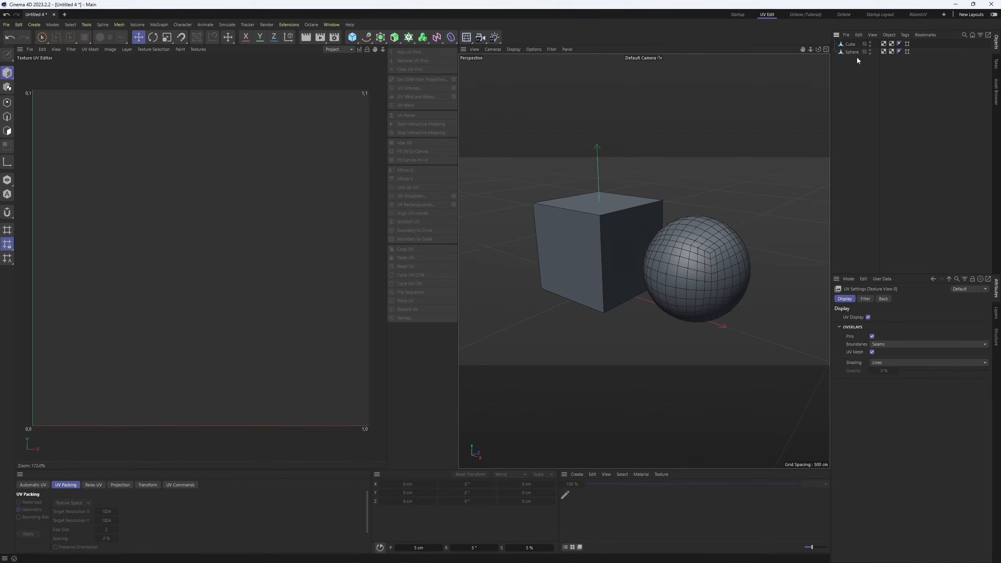
pyautogui.click(883, 44)
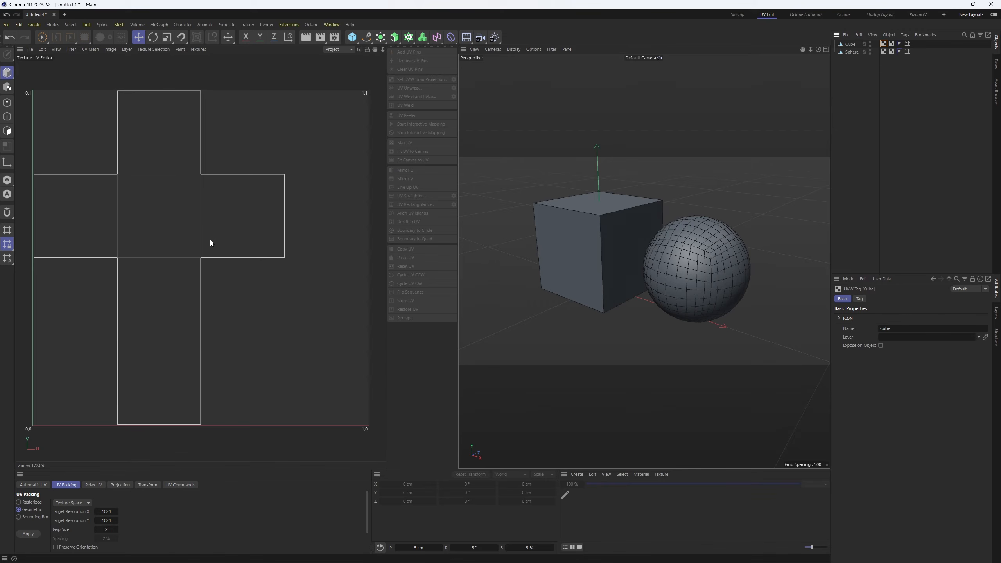
pyautogui.click(853, 45)
pyautogui.click(897, 93)
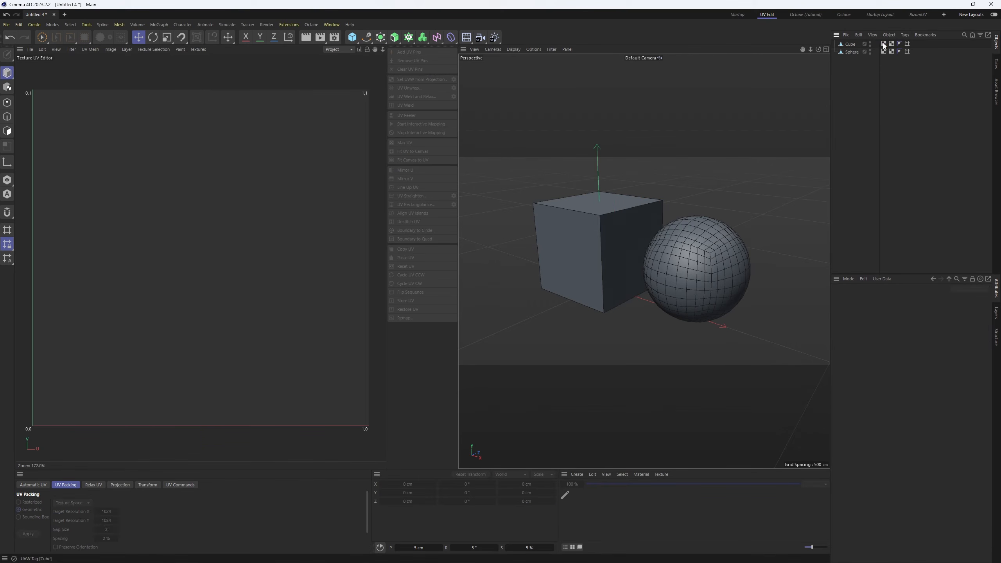
pyautogui.click(884, 44)
pyautogui.doubleClick(897, 330)
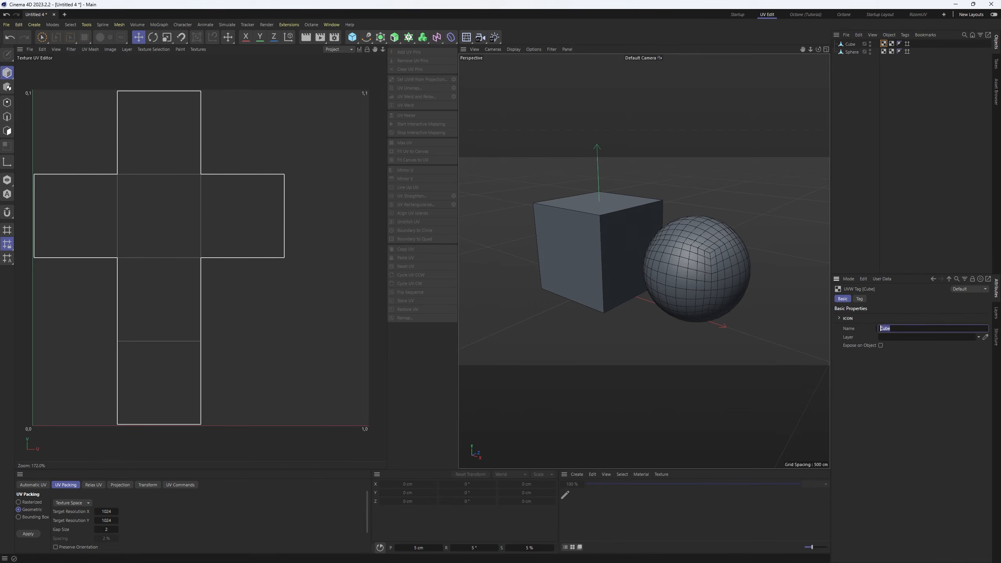
pyautogui.click(866, 193)
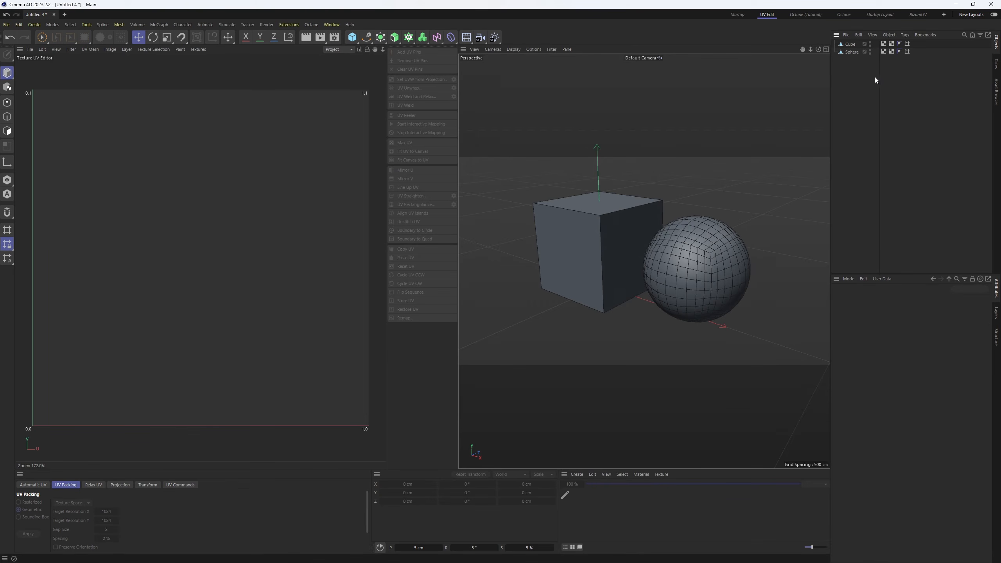
pyautogui.click(884, 44)
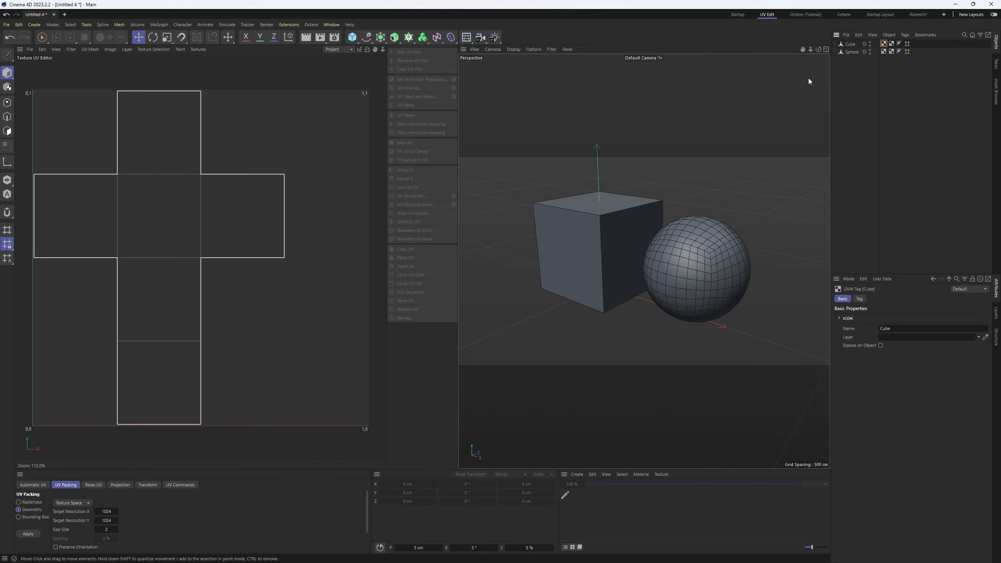
pyautogui.click(891, 45)
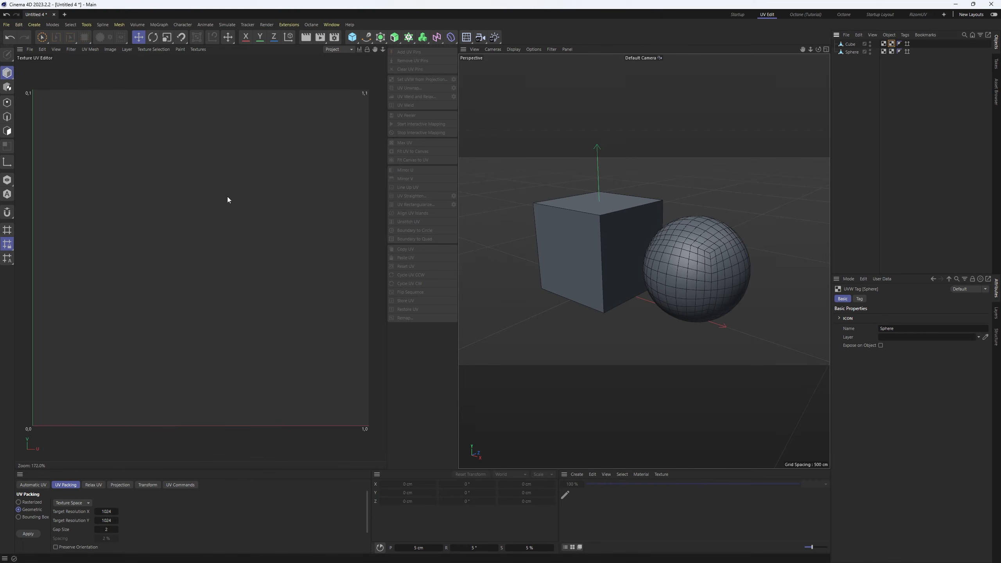
pyautogui.scroll(-15, 226, 201)
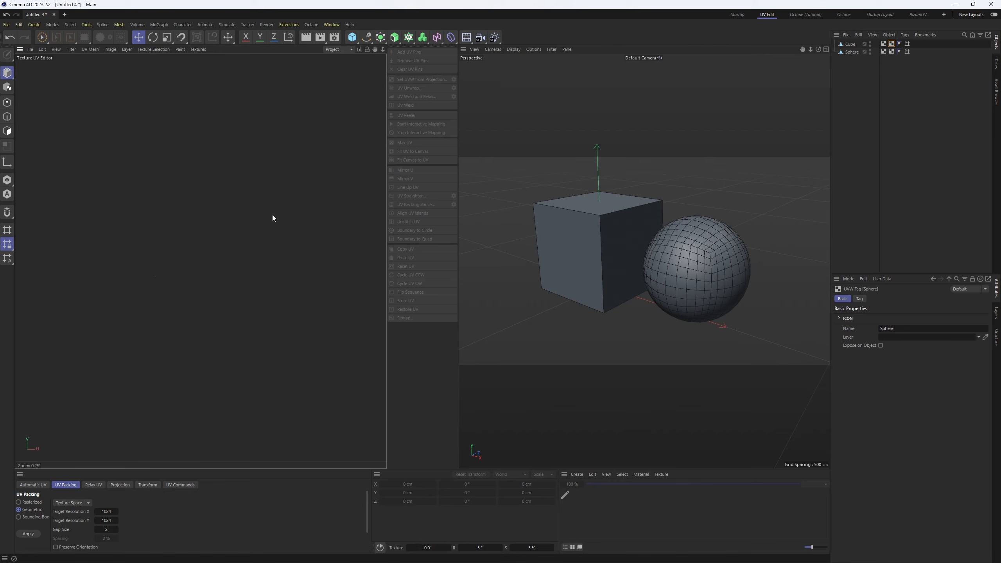
pyautogui.press('h')
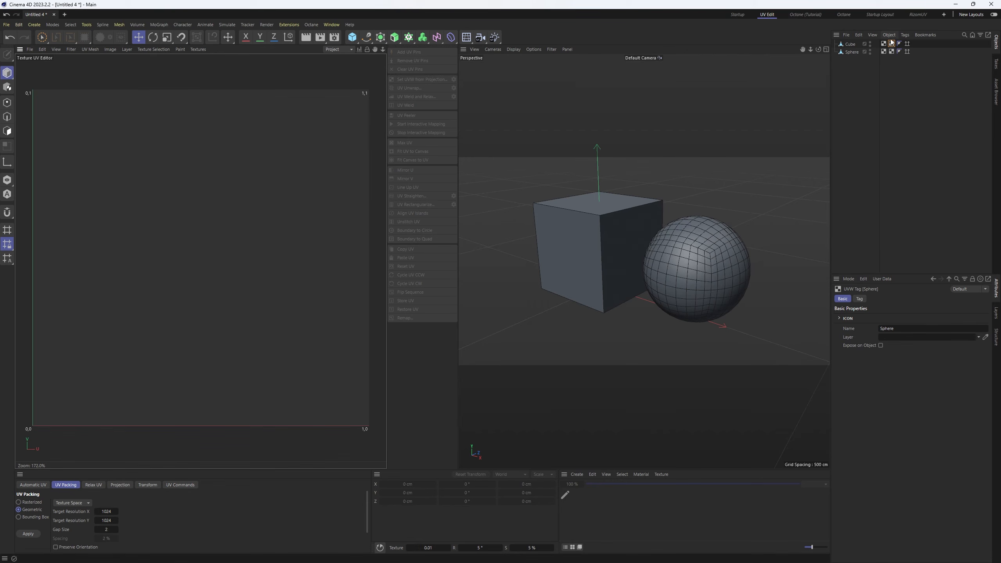
# - Inspect the sphere object's two UVW tags, Cube and Sphere, in the Texture UV Editor
pyautogui.click(901, 73)
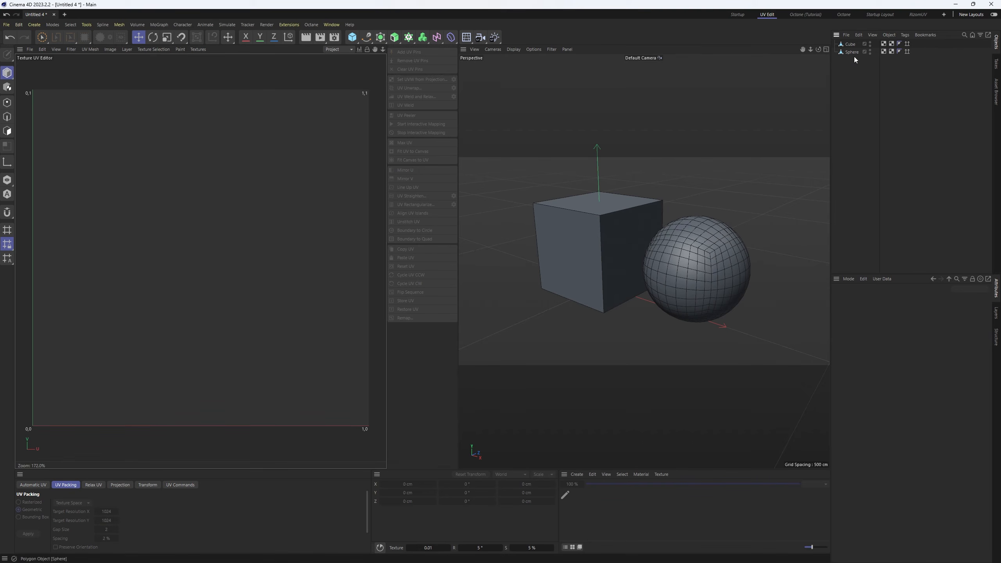
pyautogui.click(884, 52)
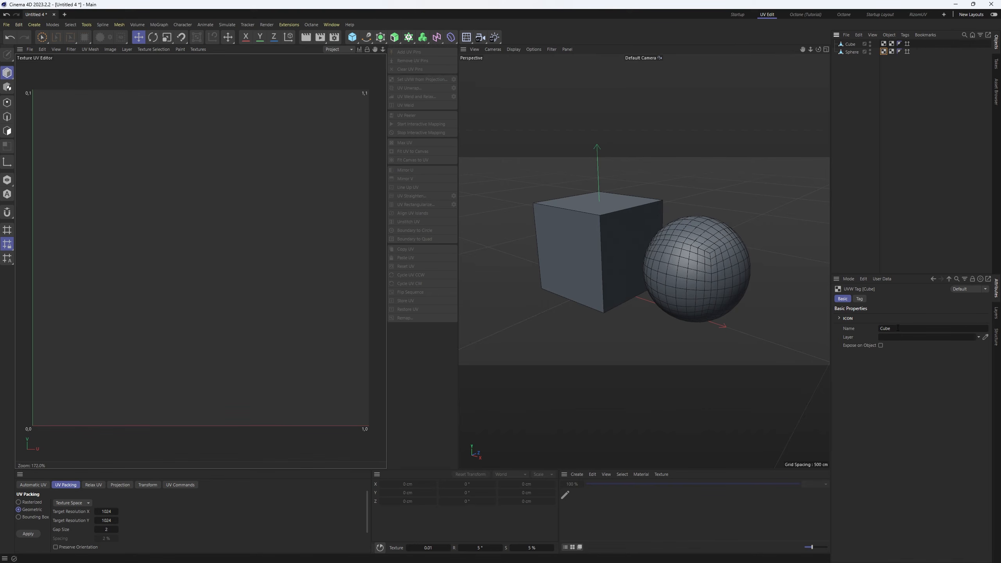
pyautogui.scroll(-15, 229, 226)
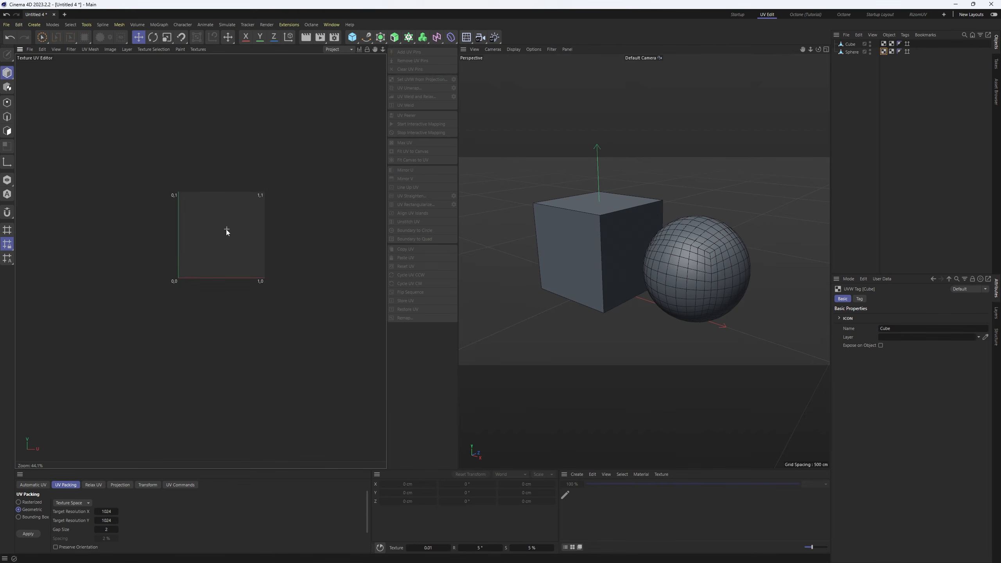
pyautogui.scroll(-4, 242, 214)
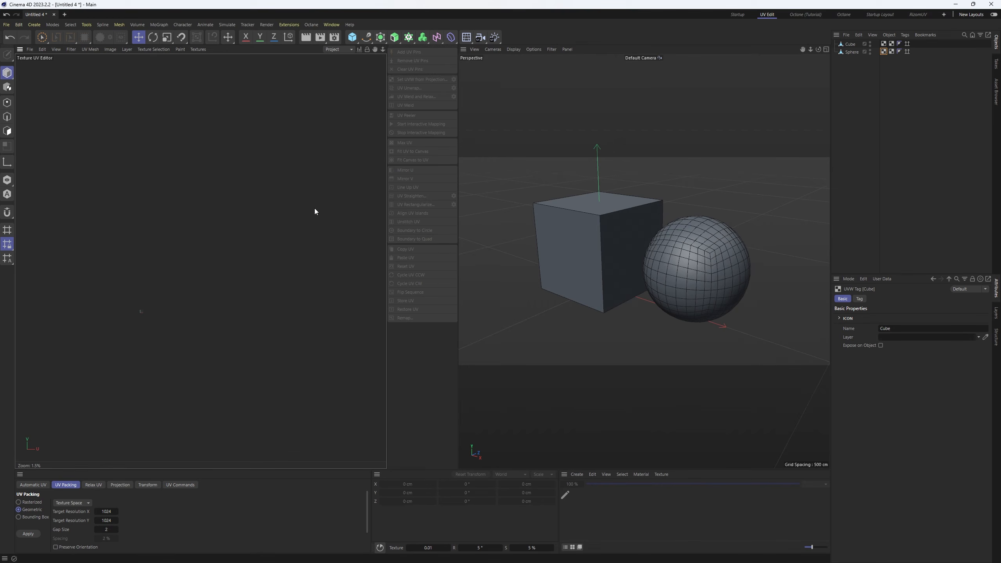
pyautogui.press('h')
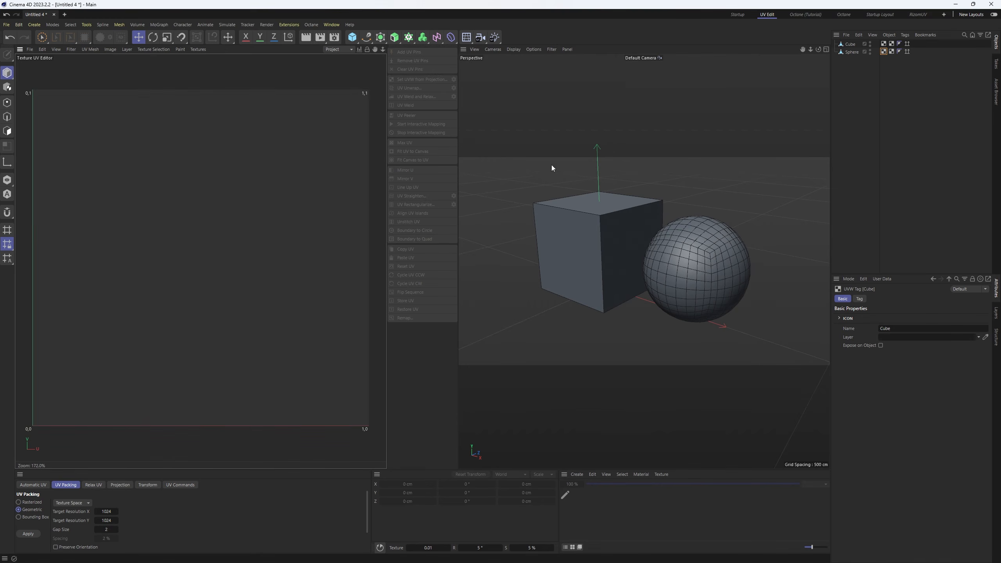
pyautogui.click(892, 51)
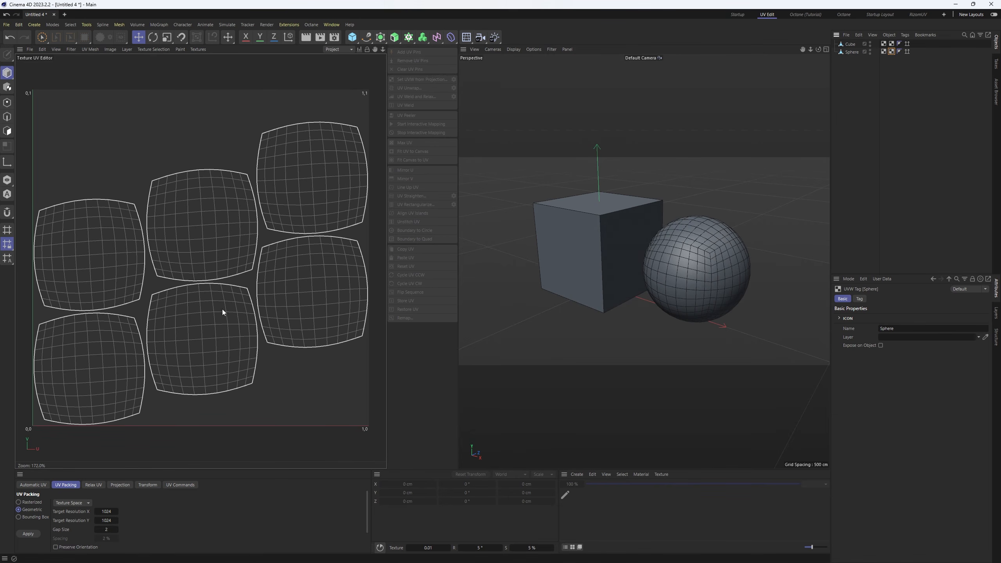
pyautogui.click(884, 51)
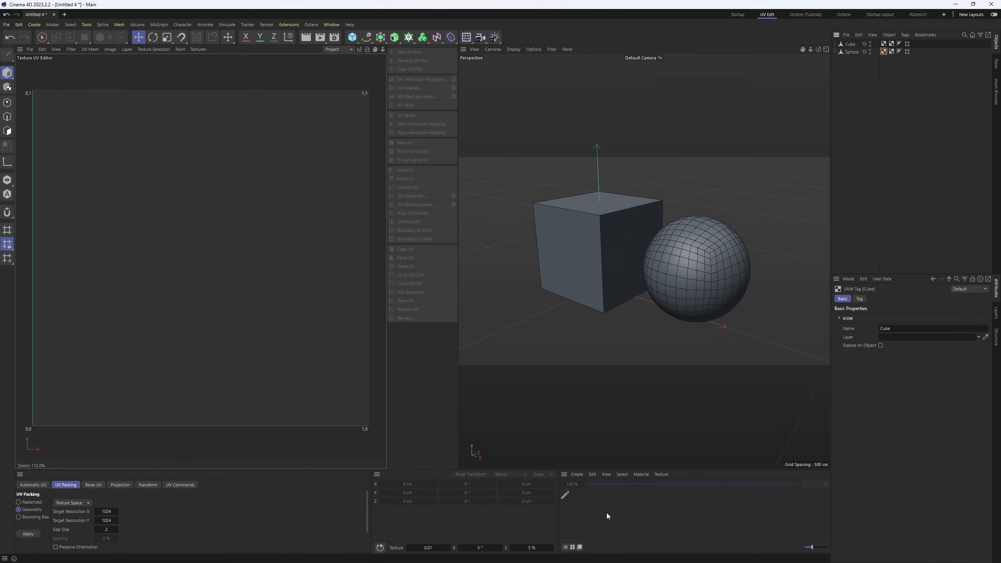
# - Close the current Cinema 4D project without saving its changes
pyautogui.moveTo(553, 559)
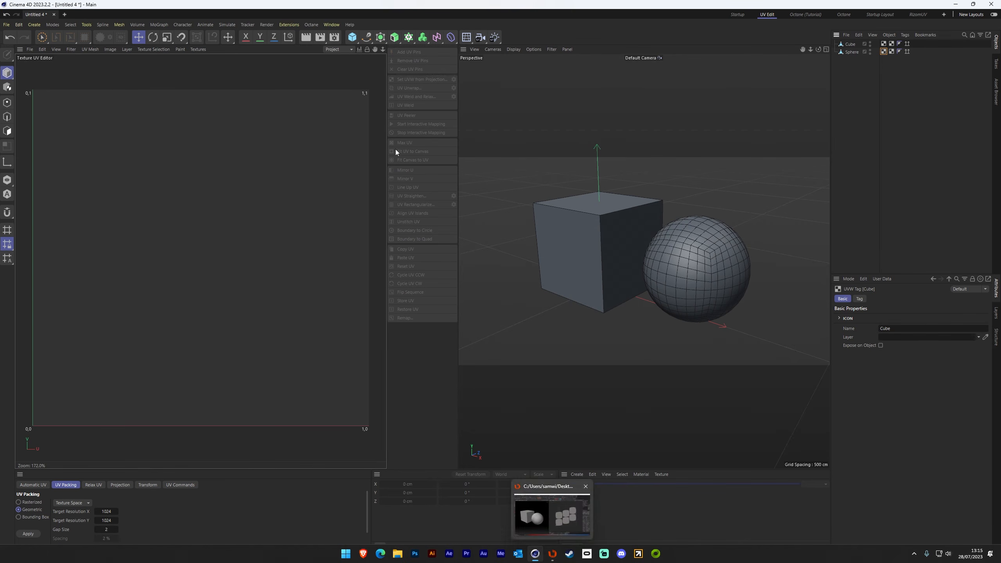
pyautogui.click(6, 25)
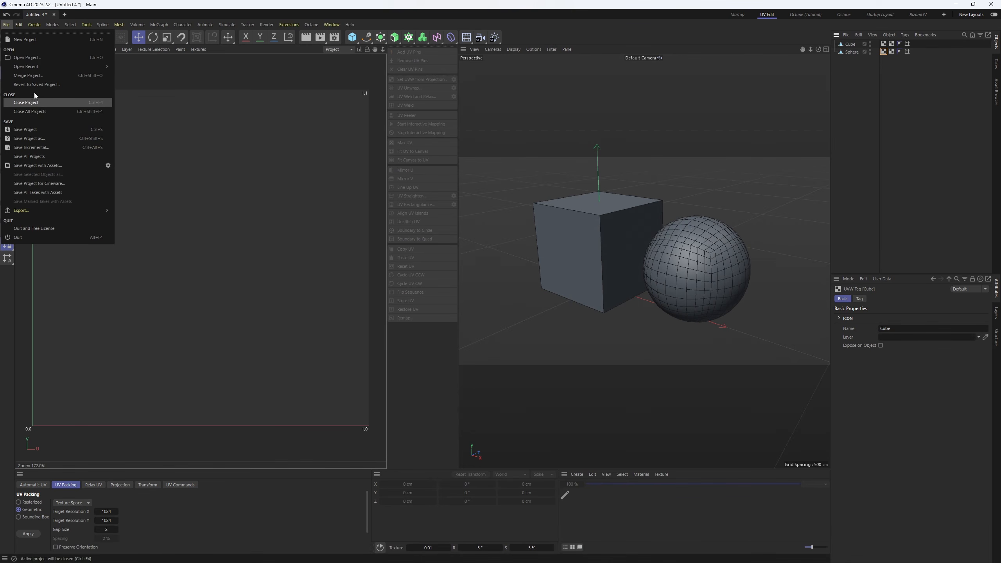
pyautogui.click(36, 103)
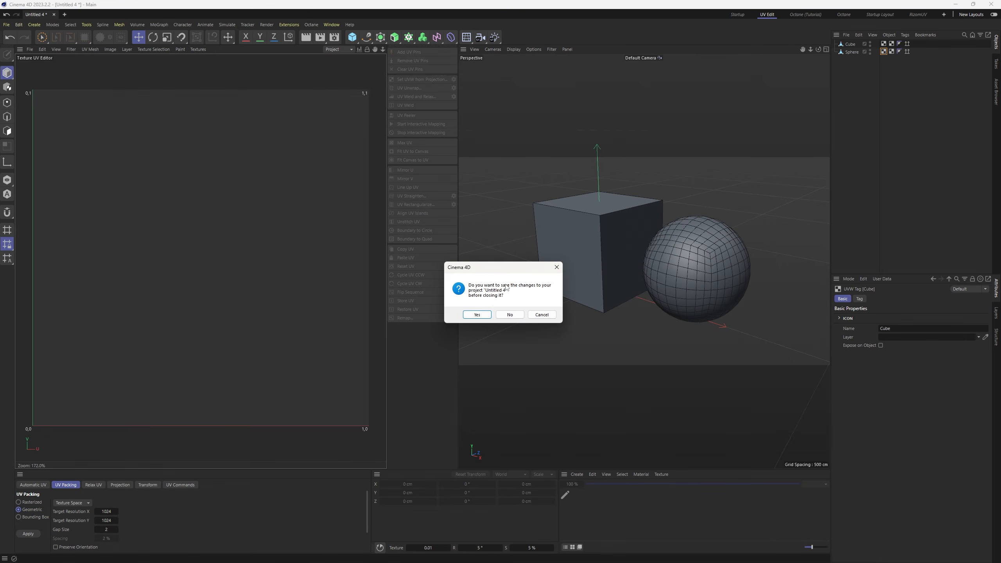
pyautogui.click(507, 315)
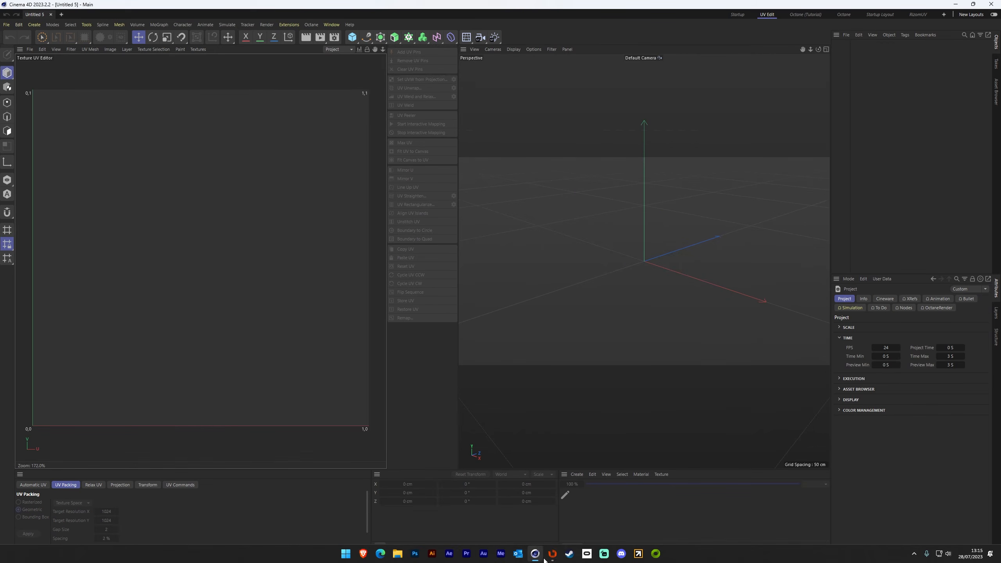
# - Switch to RizomUV and enable the FBX delete unused UV sets option in the import/export preferences
pyautogui.click(548, 556)
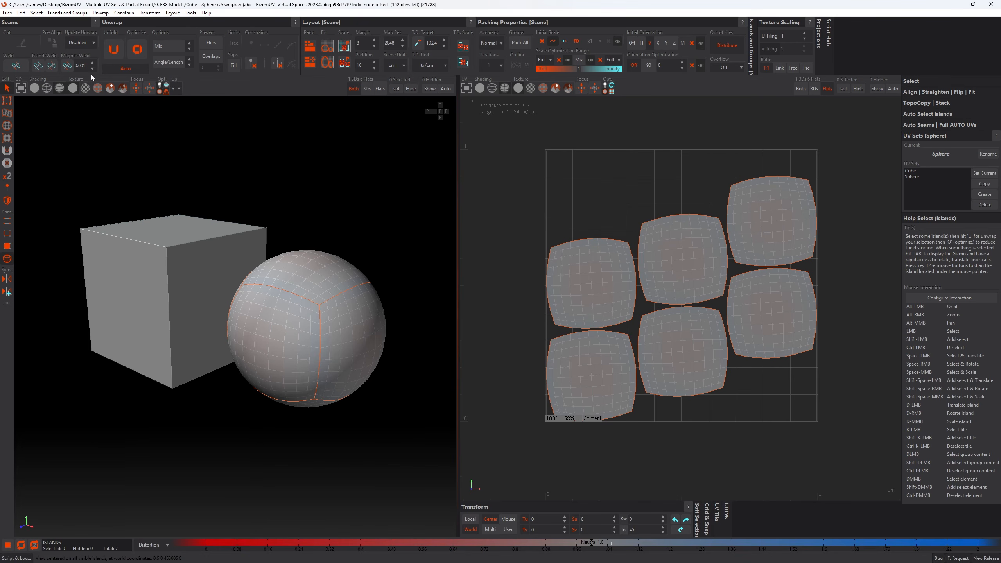
pyautogui.click(21, 12)
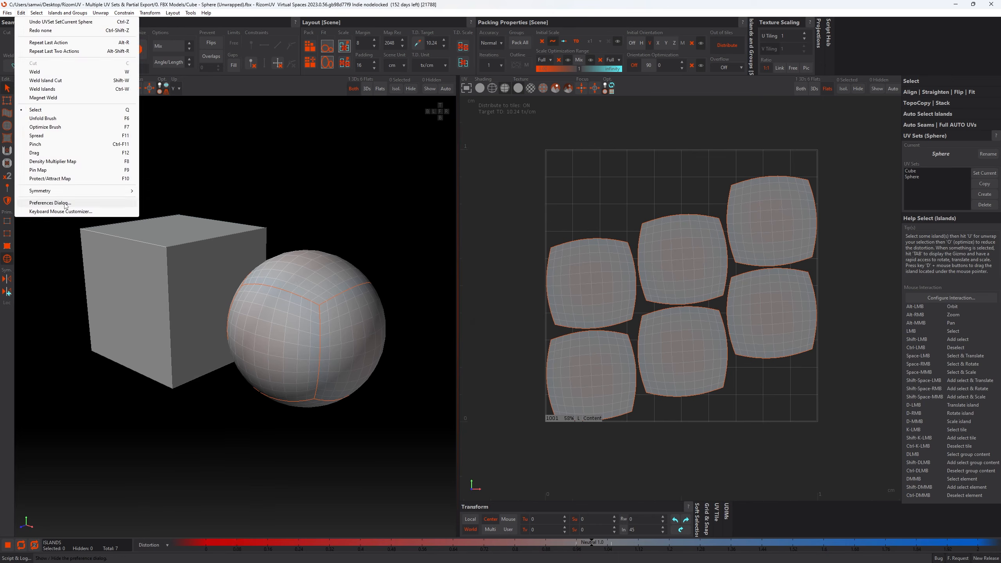
pyautogui.click(66, 203)
pyautogui.moveTo(538, 101); pyautogui.dragTo(392, 126)
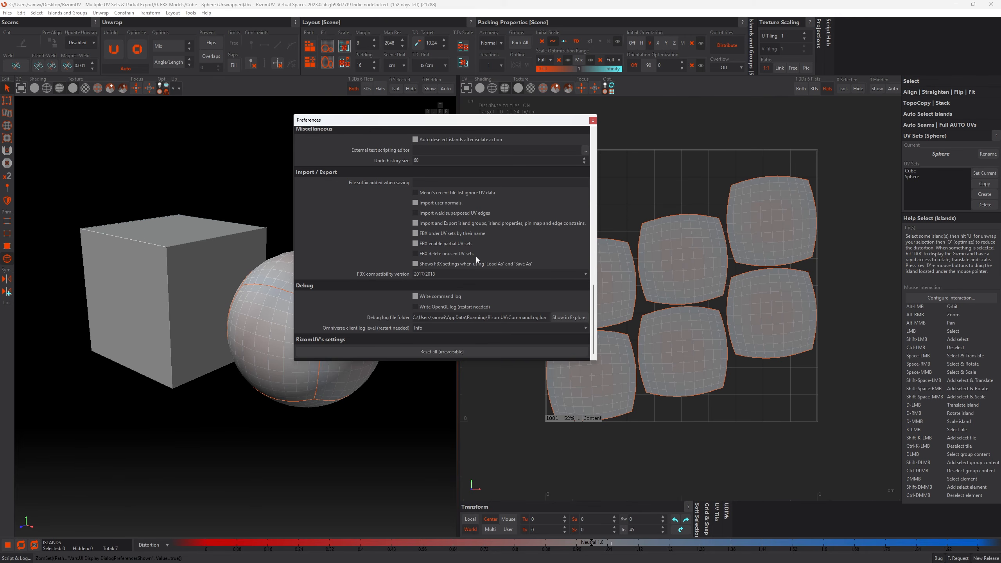
pyautogui.click(437, 253)
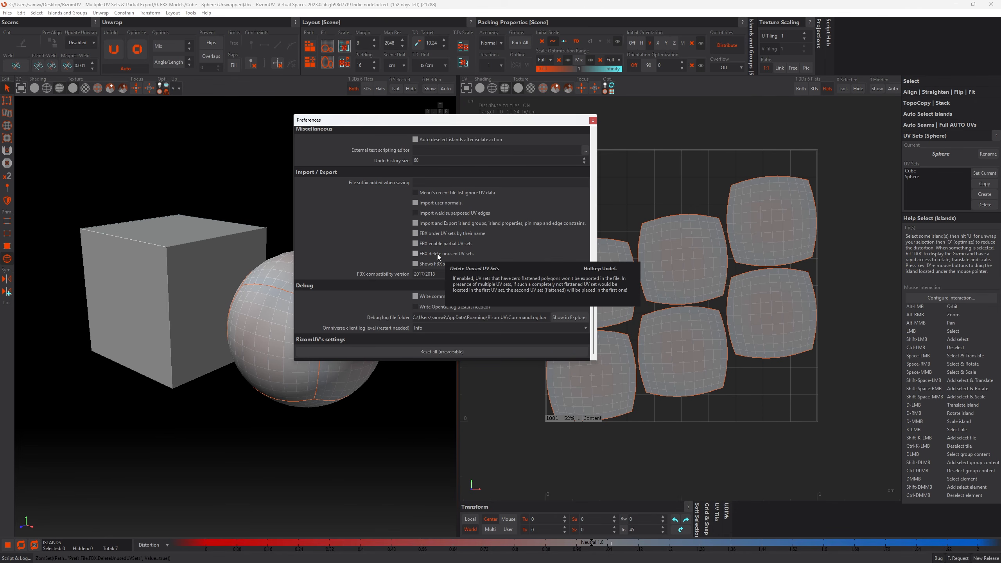
pyautogui.click(592, 120)
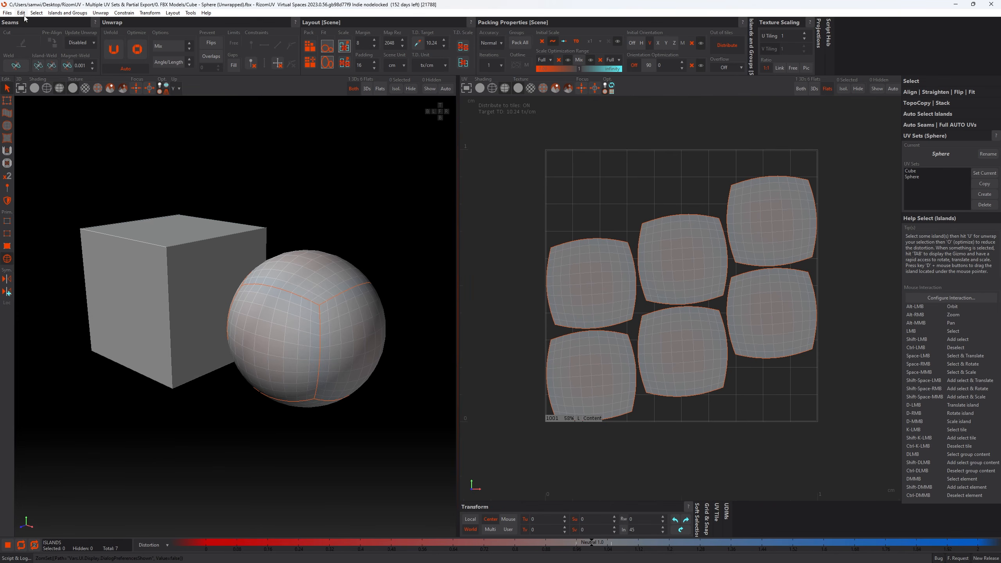
# - Save the models over Cube - Sphere (Unwrapped).fbx, with partial UV sets and deletion of unused UV sets enabled
pyautogui.click(7, 12)
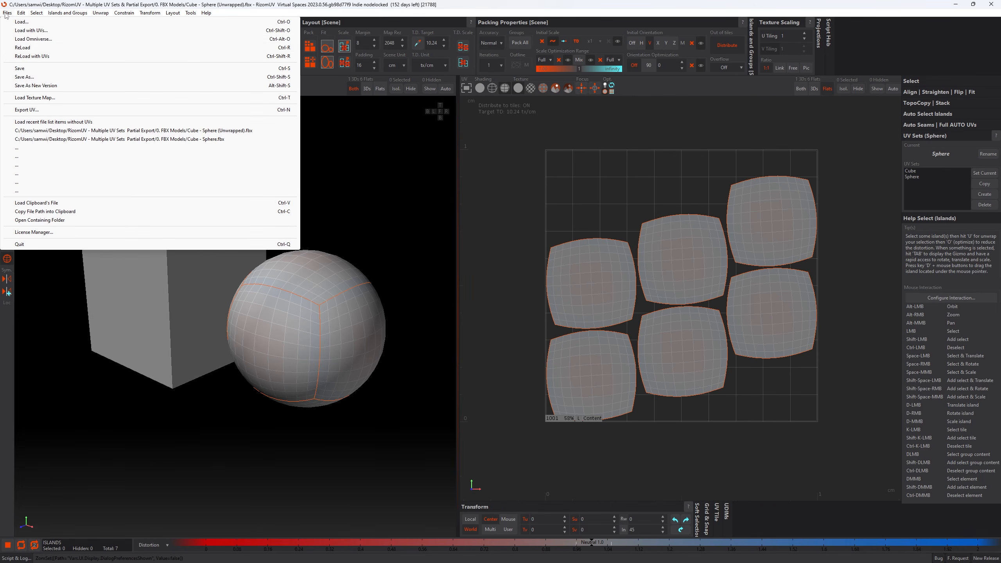
pyautogui.click(38, 81)
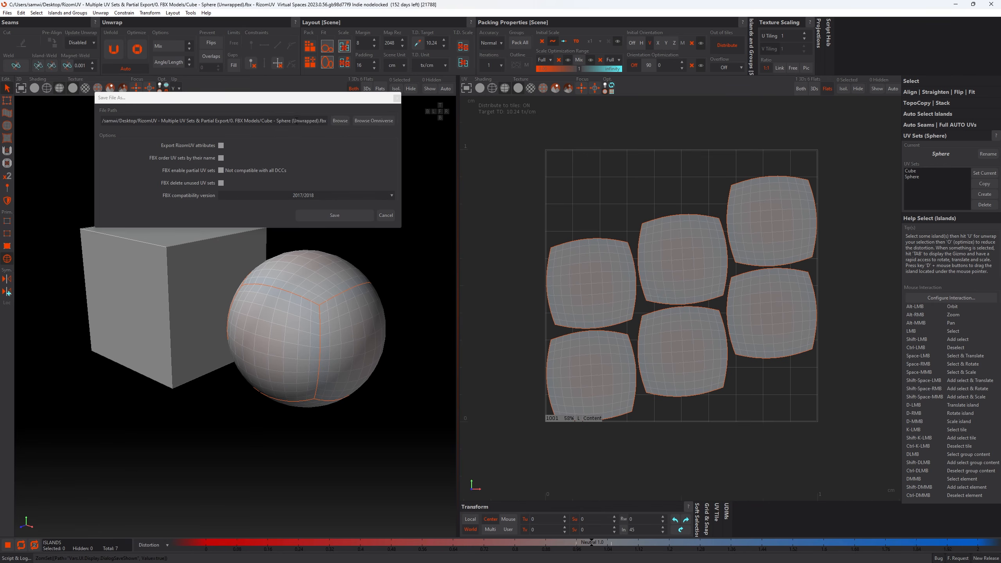
pyautogui.moveTo(277, 122); pyautogui.dragTo(327, 122)
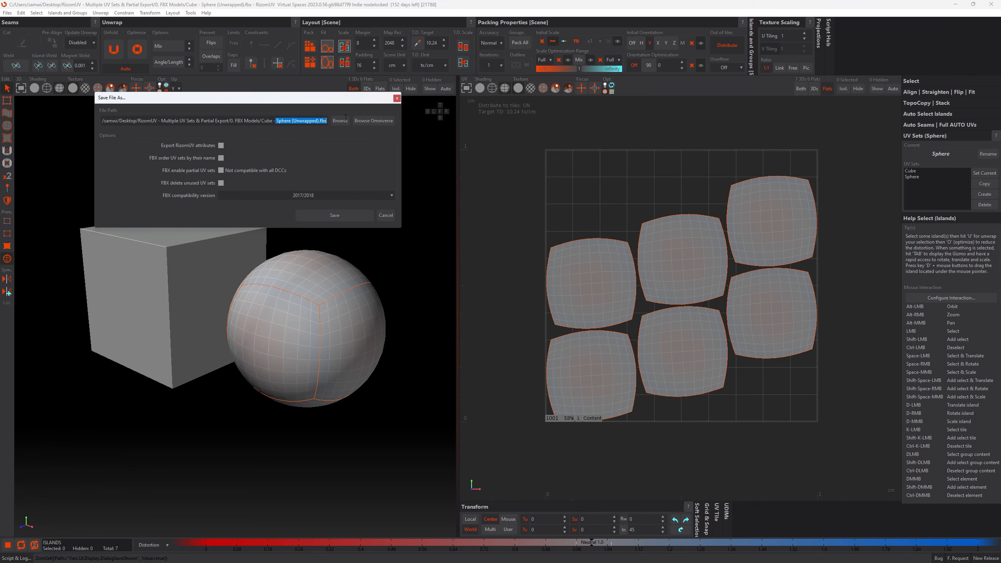
pyautogui.click(340, 138)
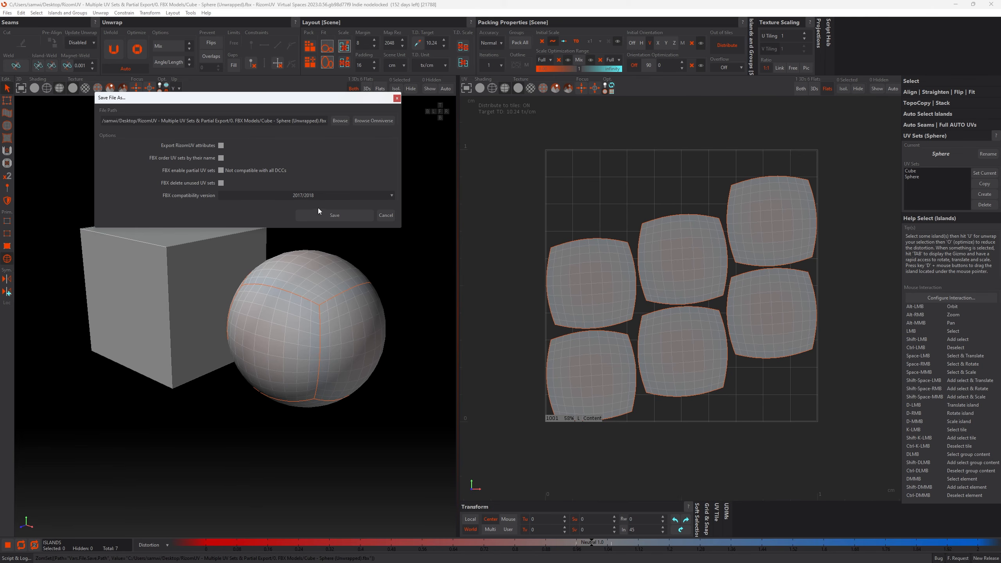
pyautogui.click(324, 218)
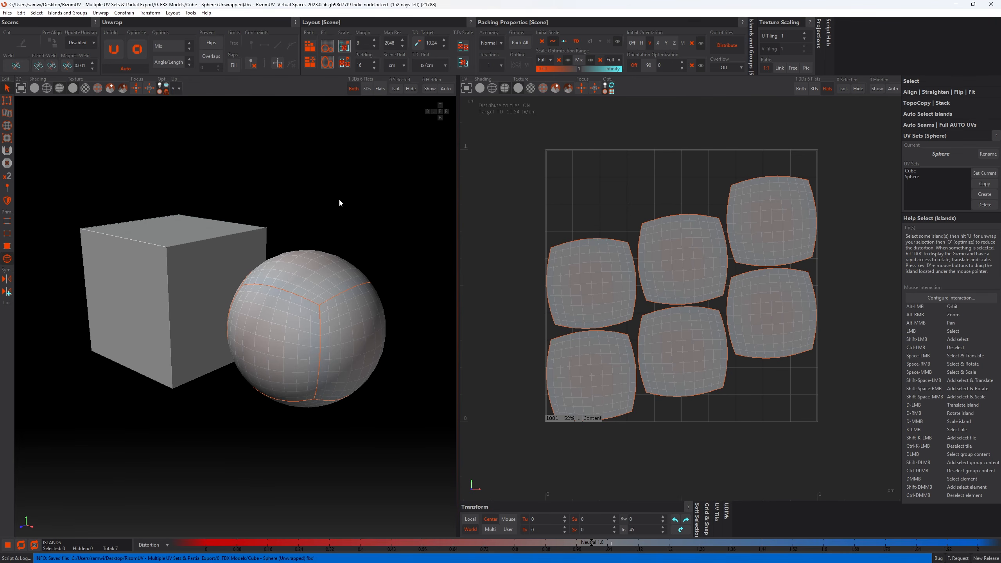
# - Switch to Cinema 4D and merge the re-exported Cube - Sphere (Unwrapped).fbx with the current FBX import settings
pyautogui.click(457, 446)
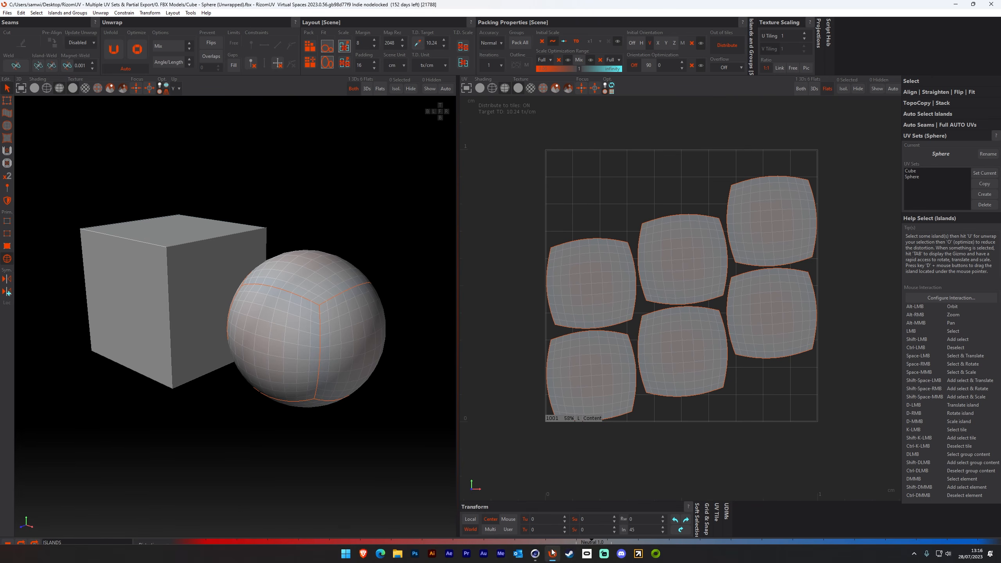
pyautogui.click(536, 553)
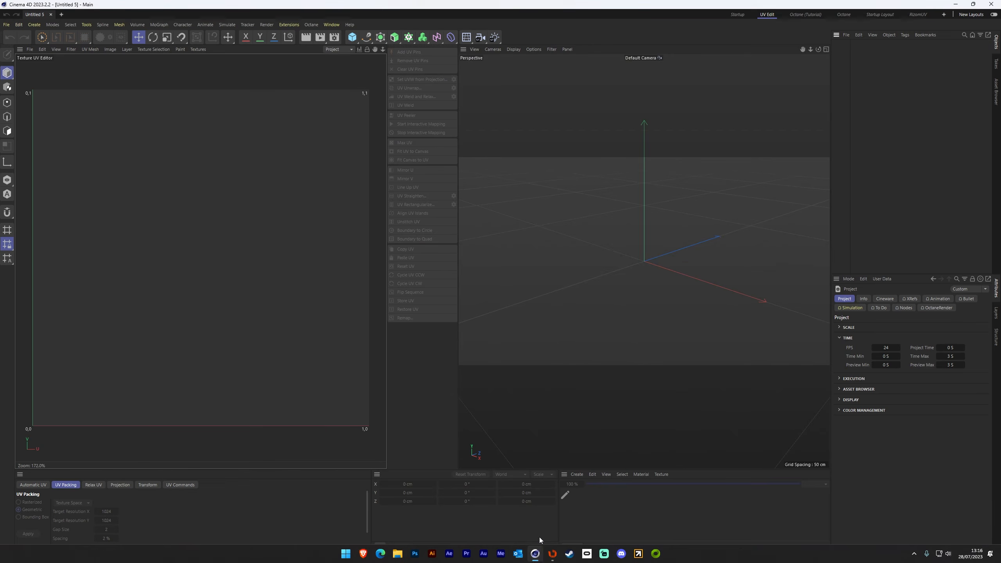
pyautogui.click(846, 35)
pyautogui.click(859, 59)
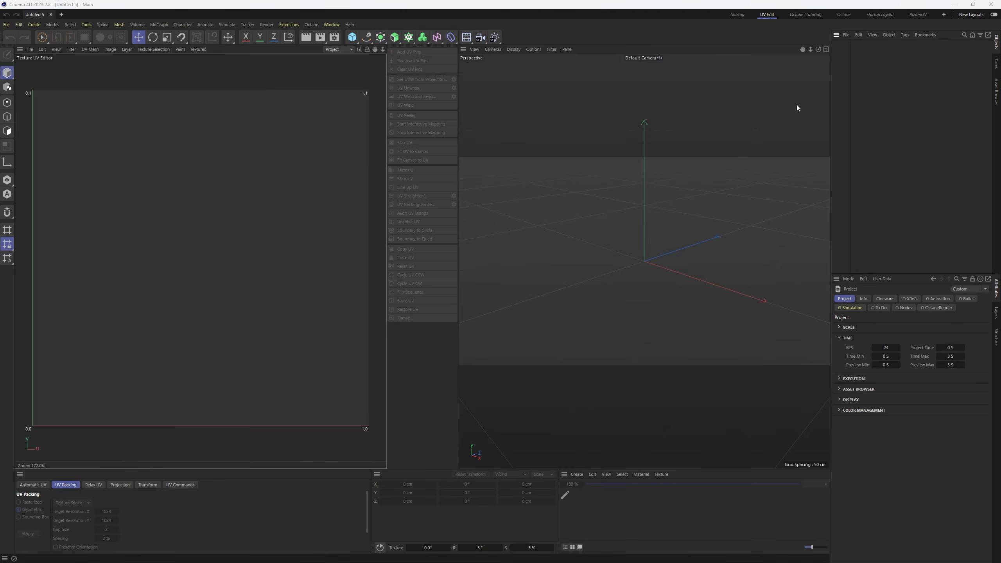
pyautogui.doubleClick(295, 114)
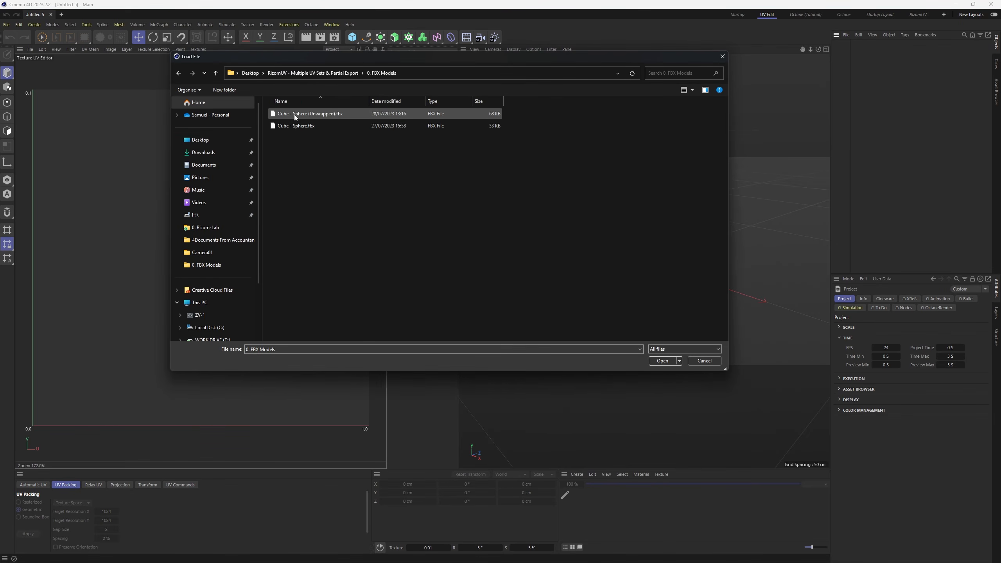
pyautogui.doubleClick(294, 114)
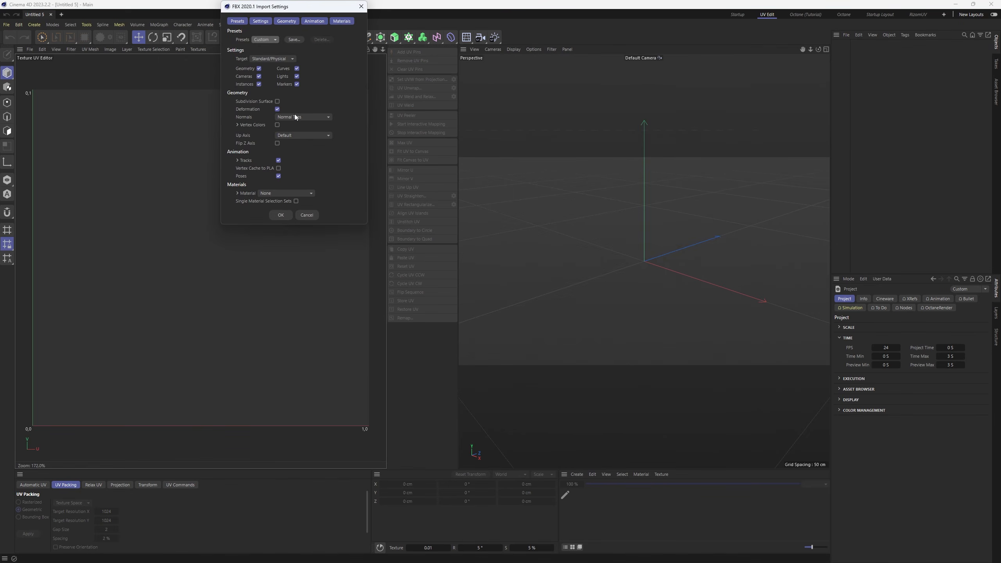
pyautogui.click(283, 216)
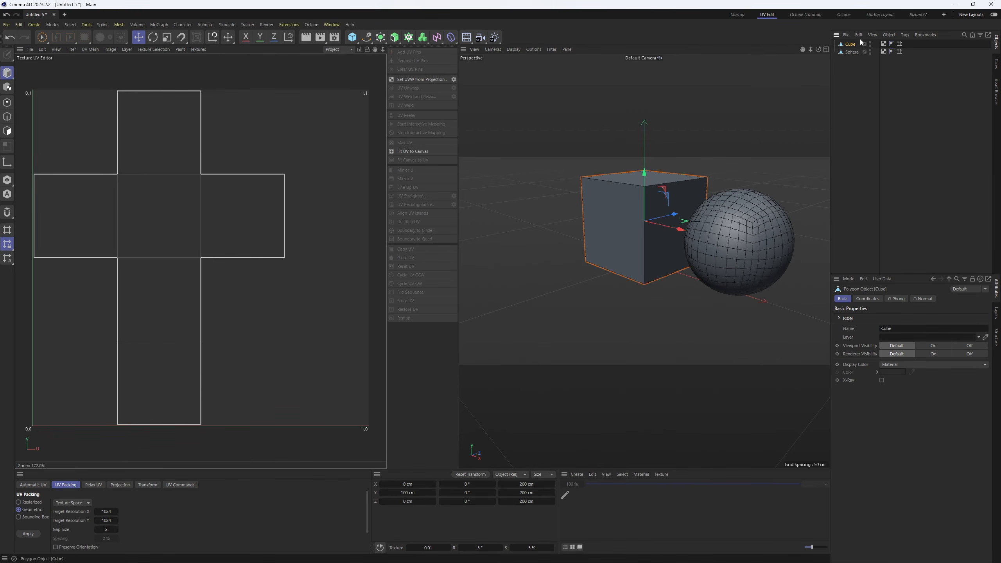
# - Check the UVW tags and names on the merged cube and sphere, and switch back to RizomUV
pyautogui.click(883, 44)
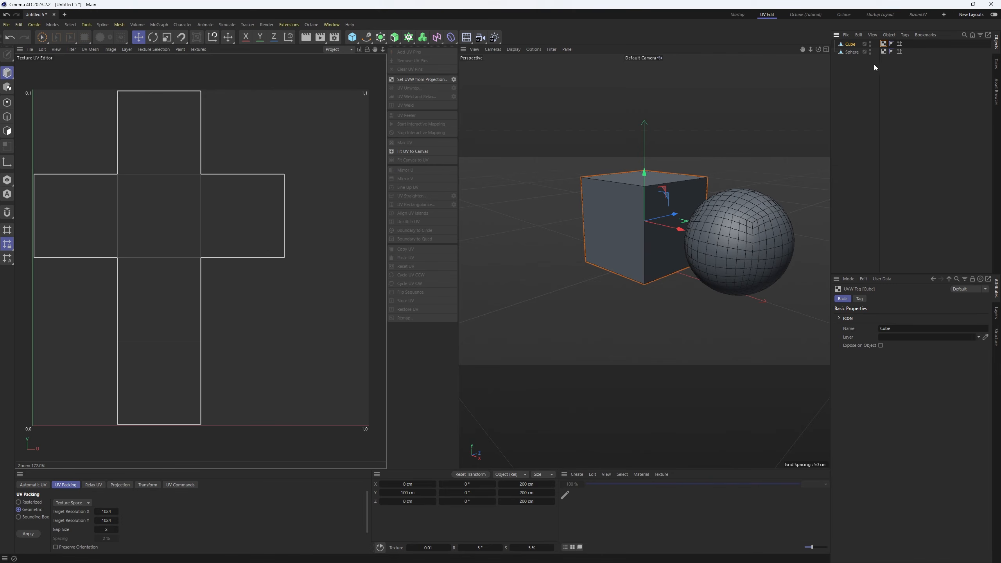
pyautogui.click(892, 73)
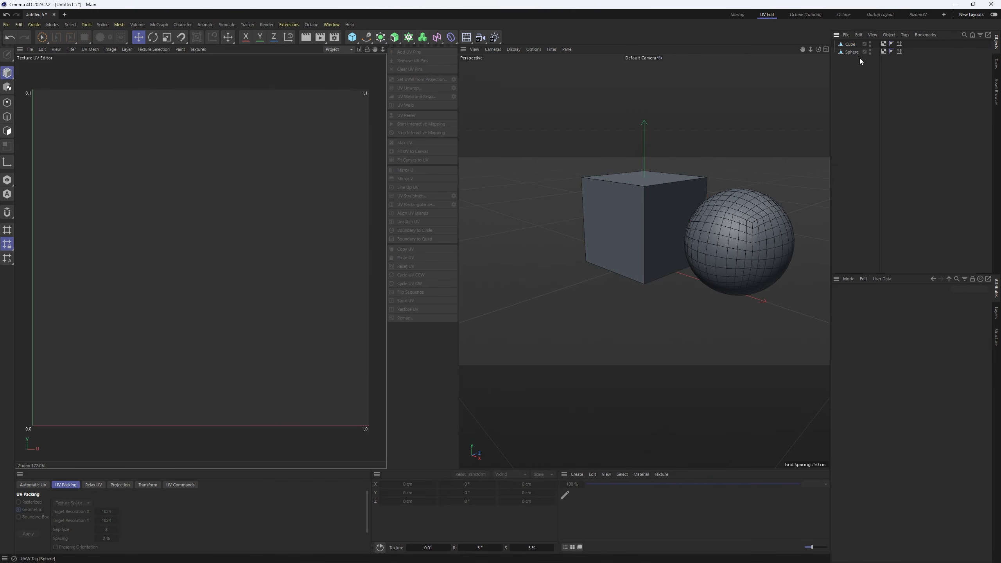
pyautogui.click(884, 52)
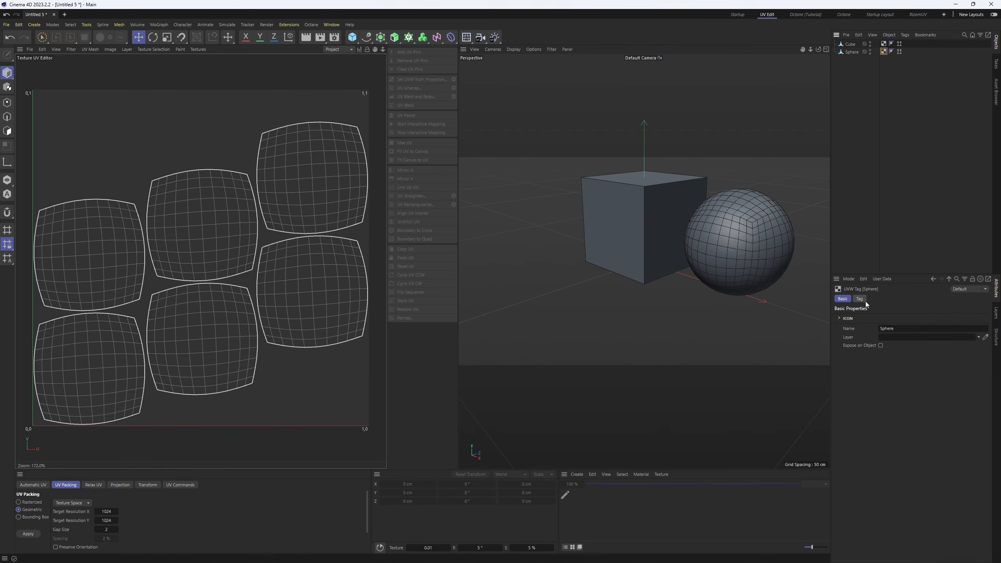
pyautogui.click(900, 329)
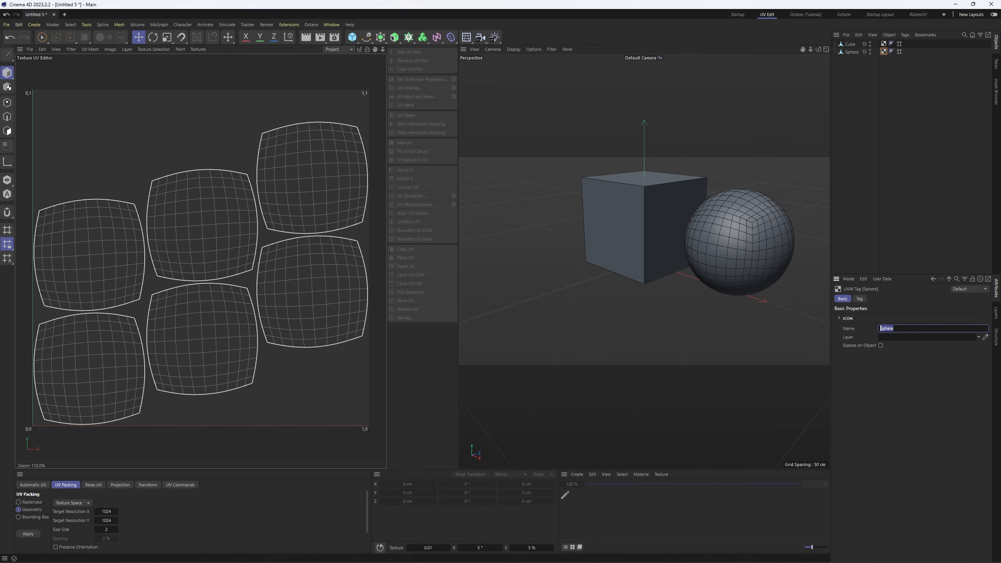
pyautogui.click(552, 554)
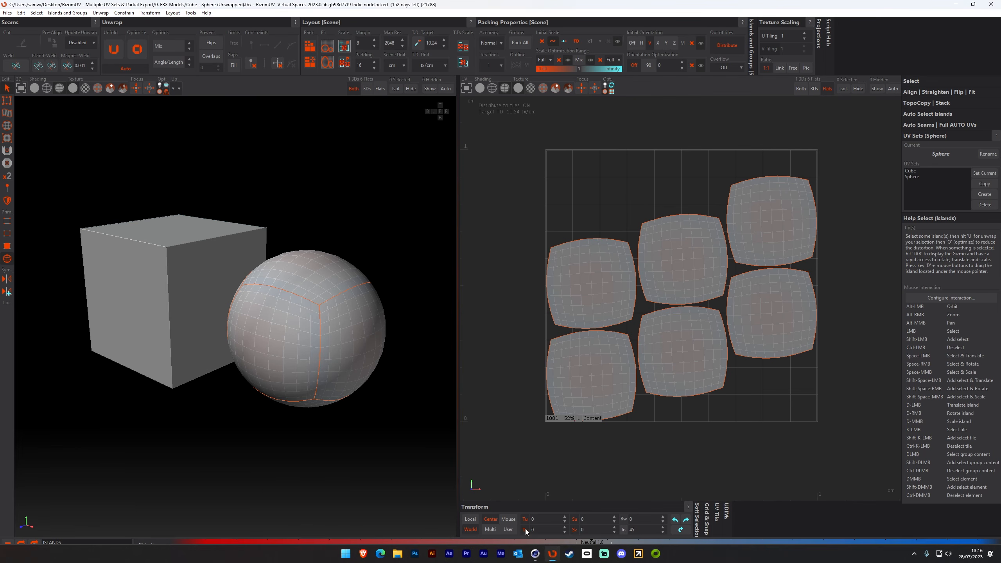